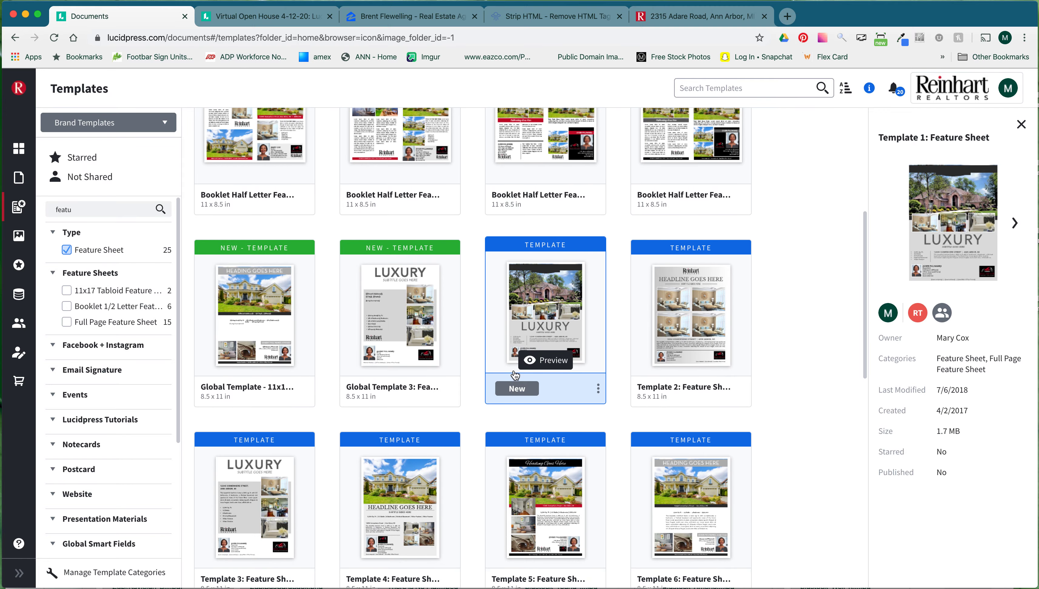
{"action": "left_click", "coordinate": [523, 389]}
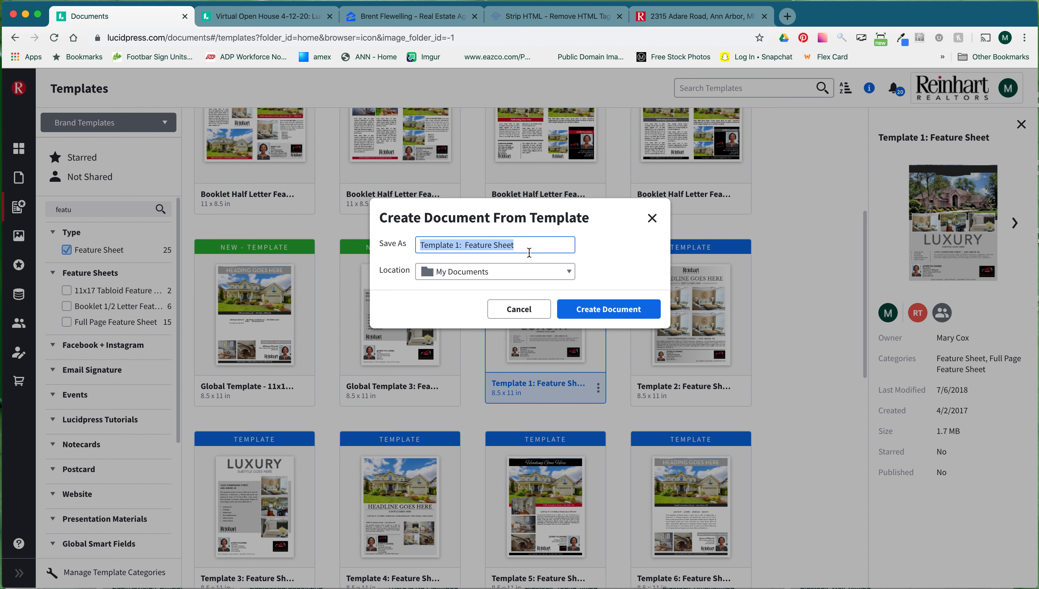
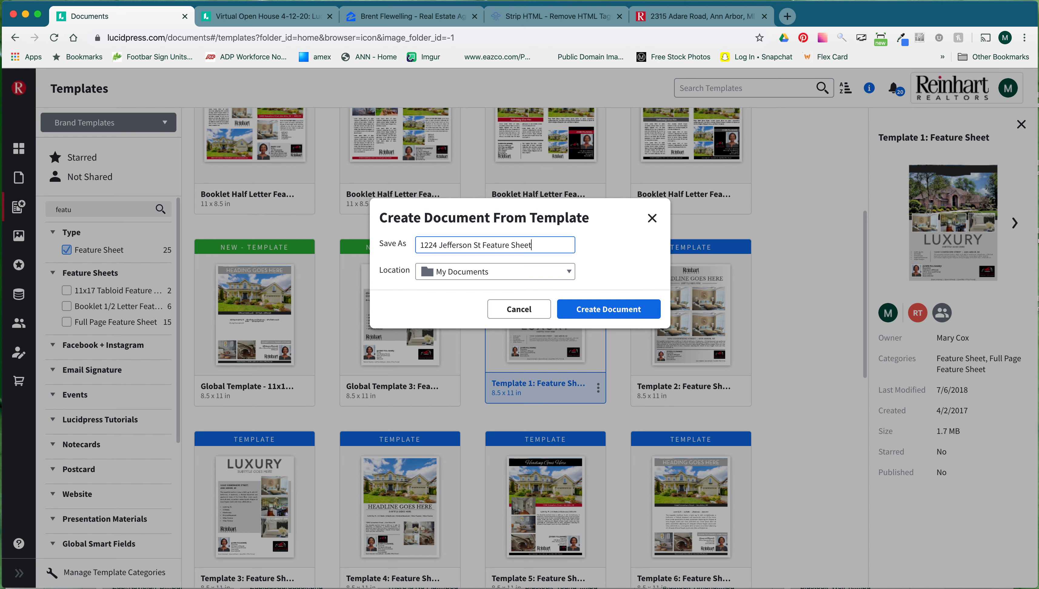
{"action": "left_click", "coordinate": [607, 309]}
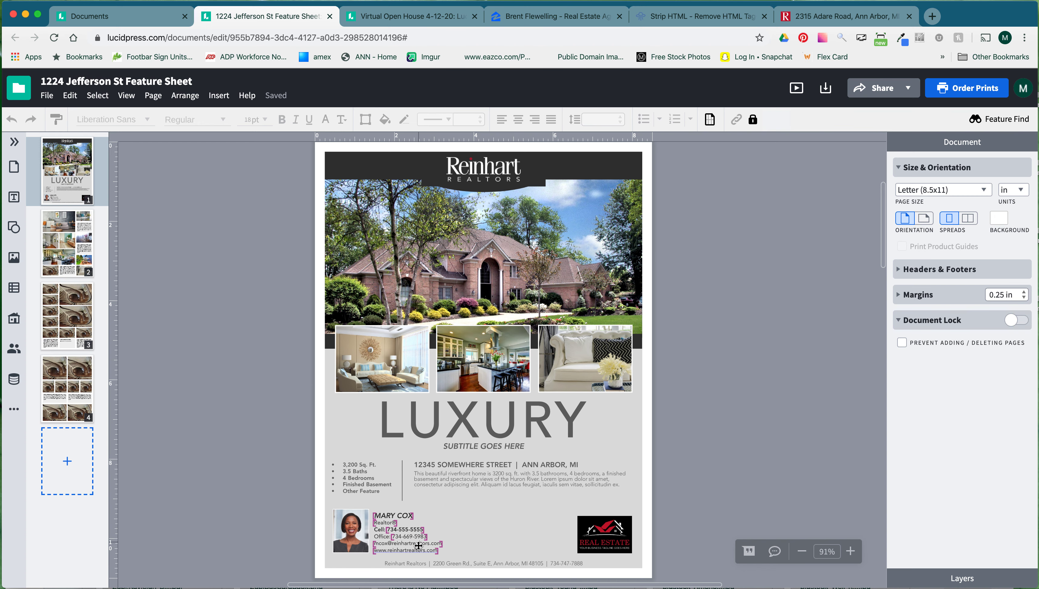
Inspect the agent photo and the Real Estate logo on page 1 of the new sheet.
{"action": "scroll", "coordinate": [408, 535], "scroll_direction": "left", "scroll_amount": 1}
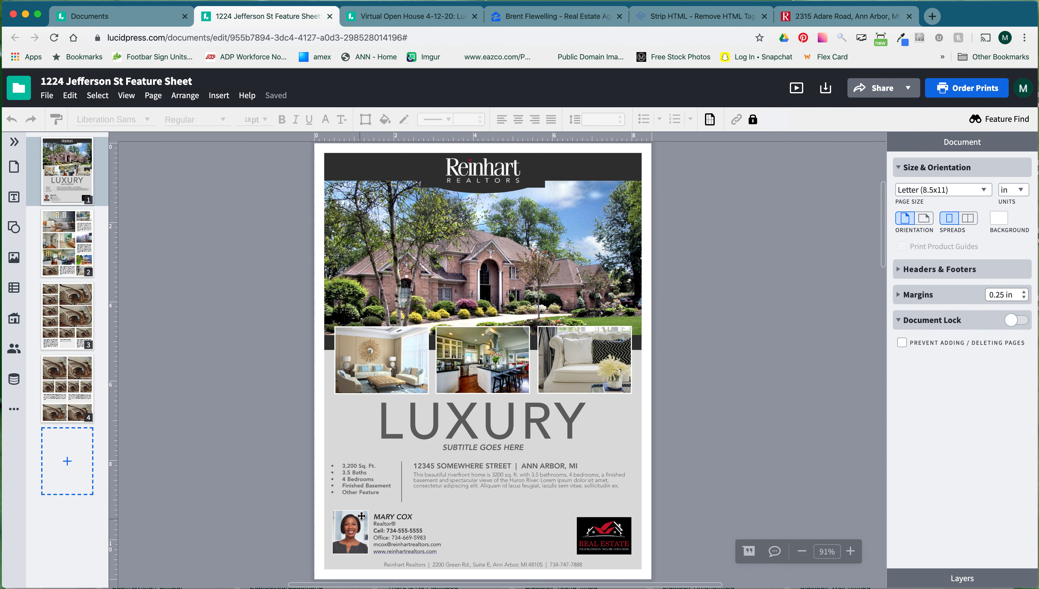
{"action": "left_click", "coordinate": [356, 530]}
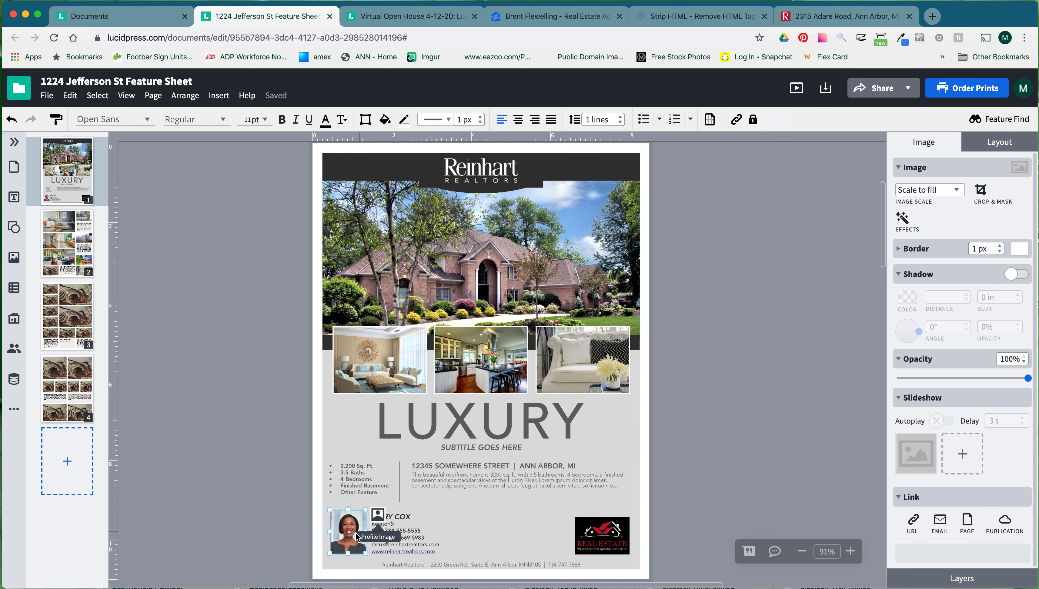
{"action": "left_click", "coordinate": [610, 536]}
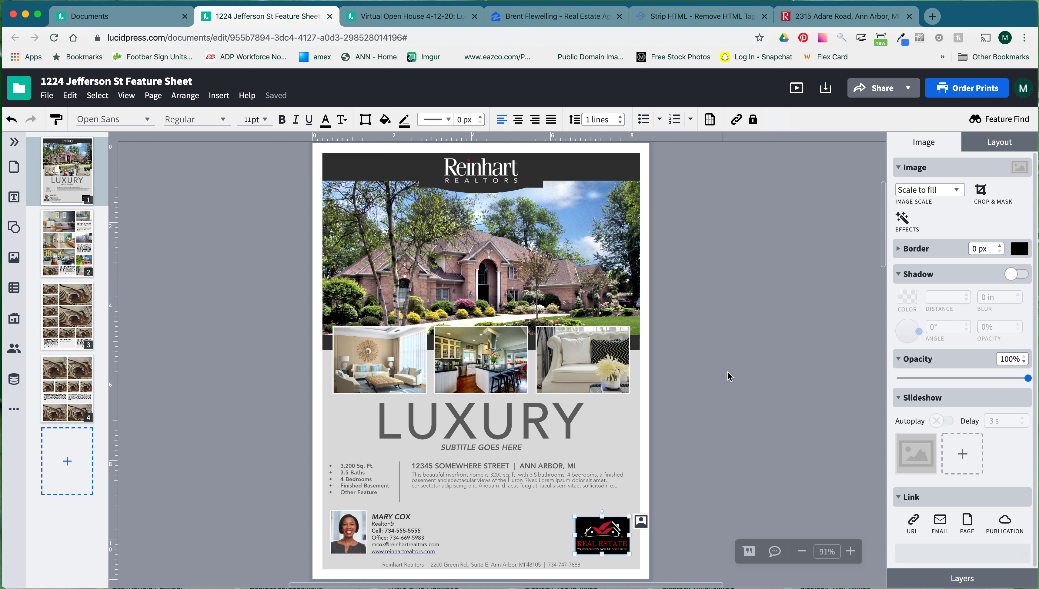
{"action": "left_click", "coordinate": [1025, 91]}
{"action": "left_click", "coordinate": [989, 124]}
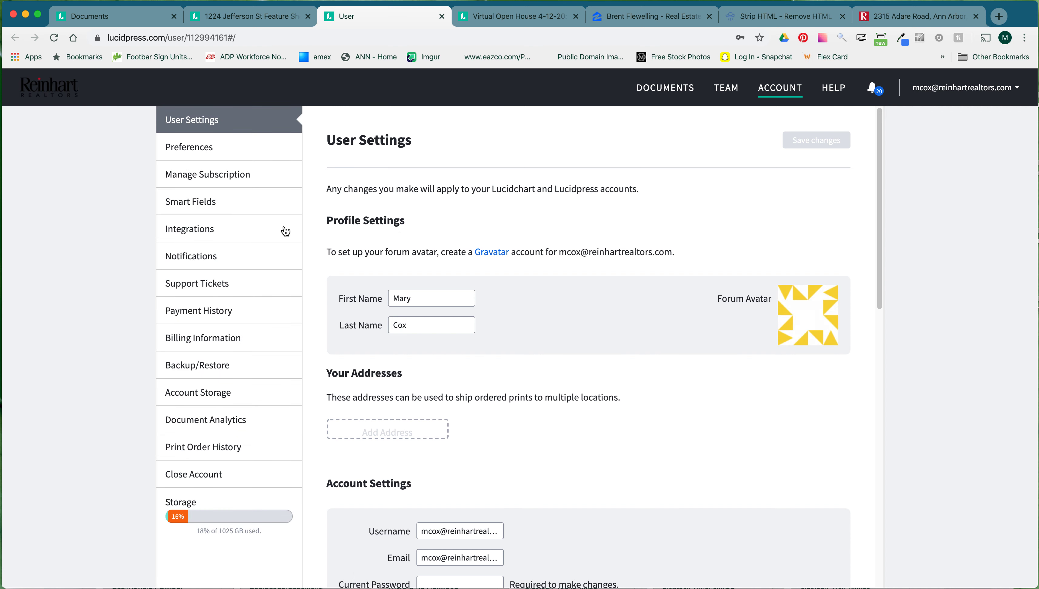
{"action": "left_click", "coordinate": [221, 208]}
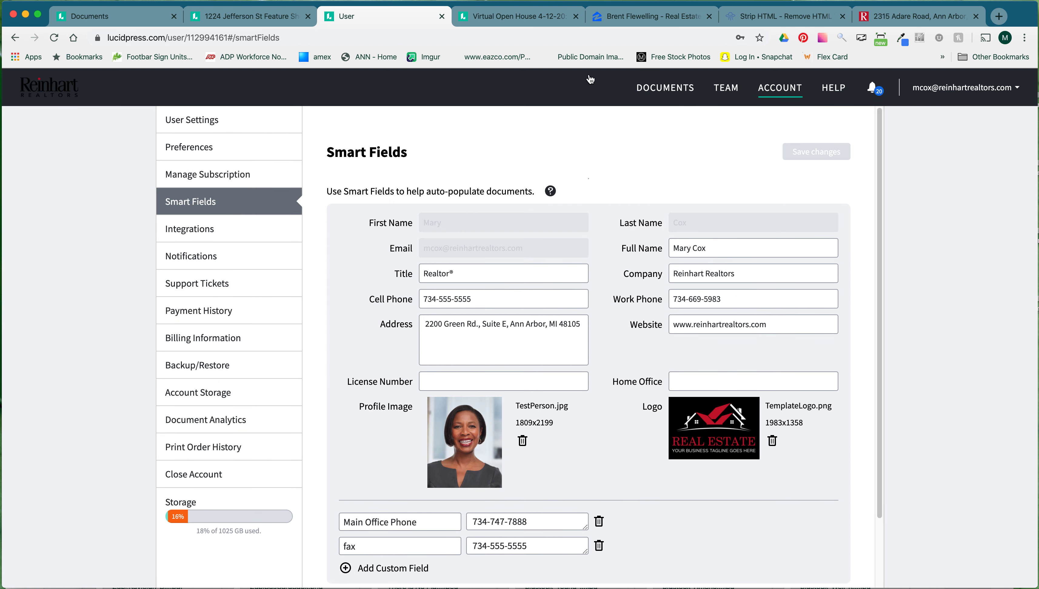
{"action": "left_click", "coordinate": [440, 17]}
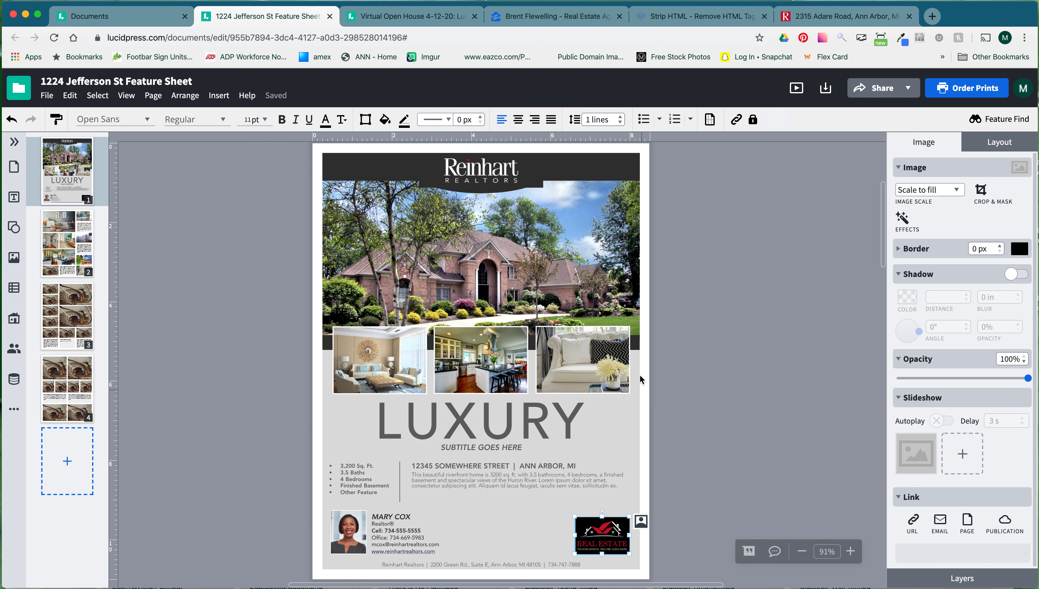
Delete the Real Estate logo and zoom the page to 150%.
{"action": "scroll", "coordinate": [641, 376], "scroll_direction": "down", "scroll_amount": 2}
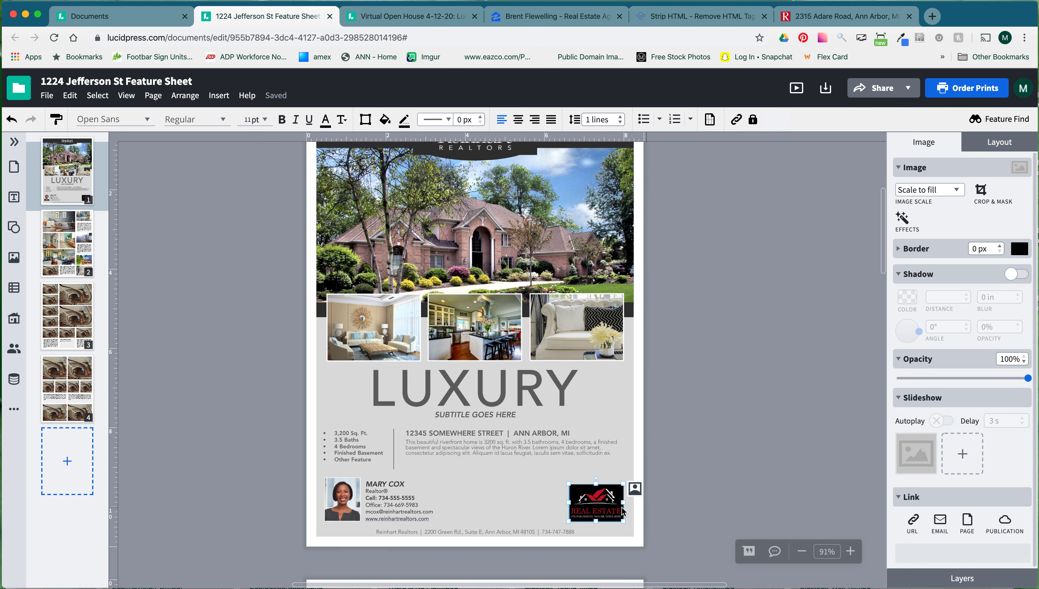
{"action": "key", "text": "Delete"}
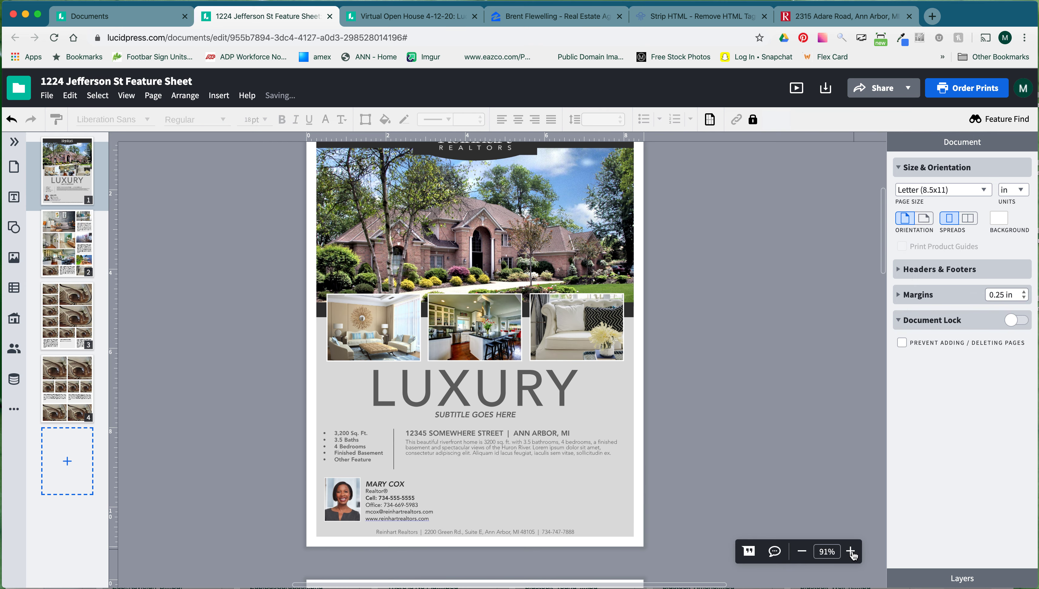
{"action": "left_click", "coordinate": [850, 551]}
{"action": "left_click", "coordinate": [851, 552]}
{"action": "left_click", "coordinate": [851, 552]}
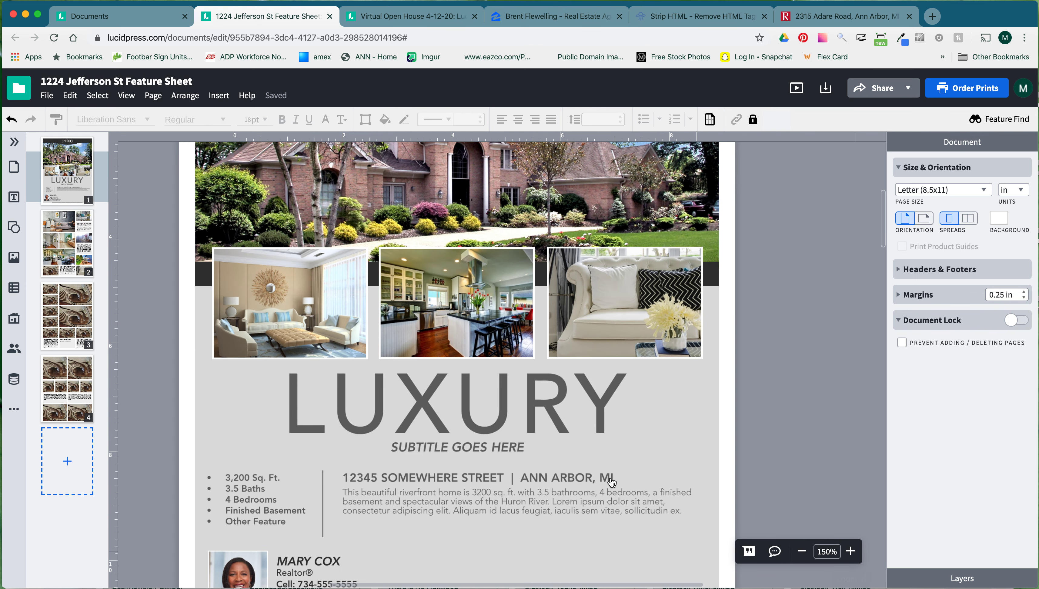
{"action": "scroll", "coordinate": [586, 468], "scroll_direction": "down", "scroll_amount": 5}
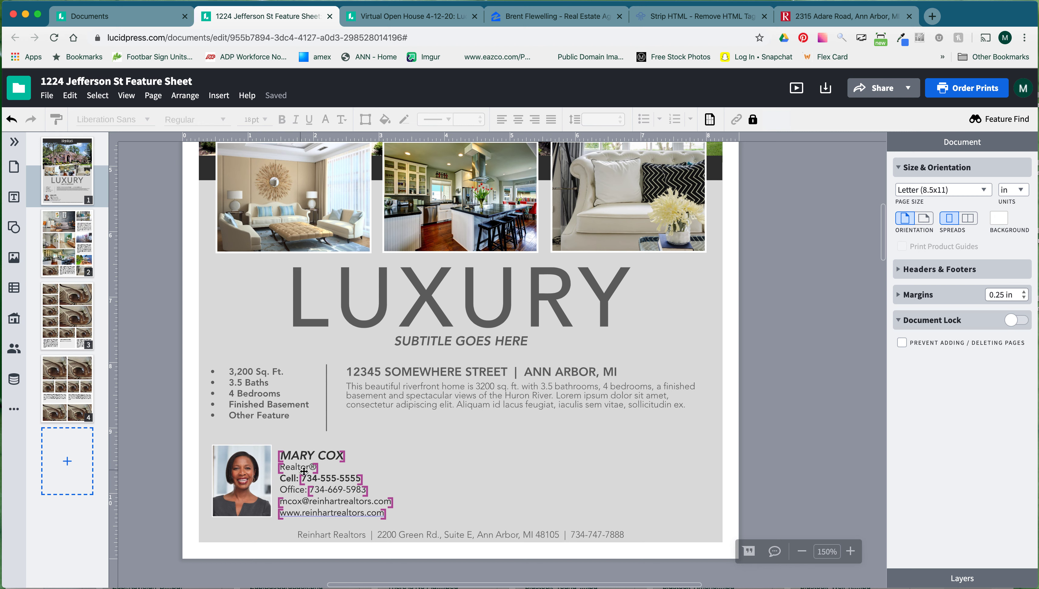
Remove the Office phone line from the agent contact block and shift the block slightly down.
{"action": "left_click", "coordinate": [347, 491]}
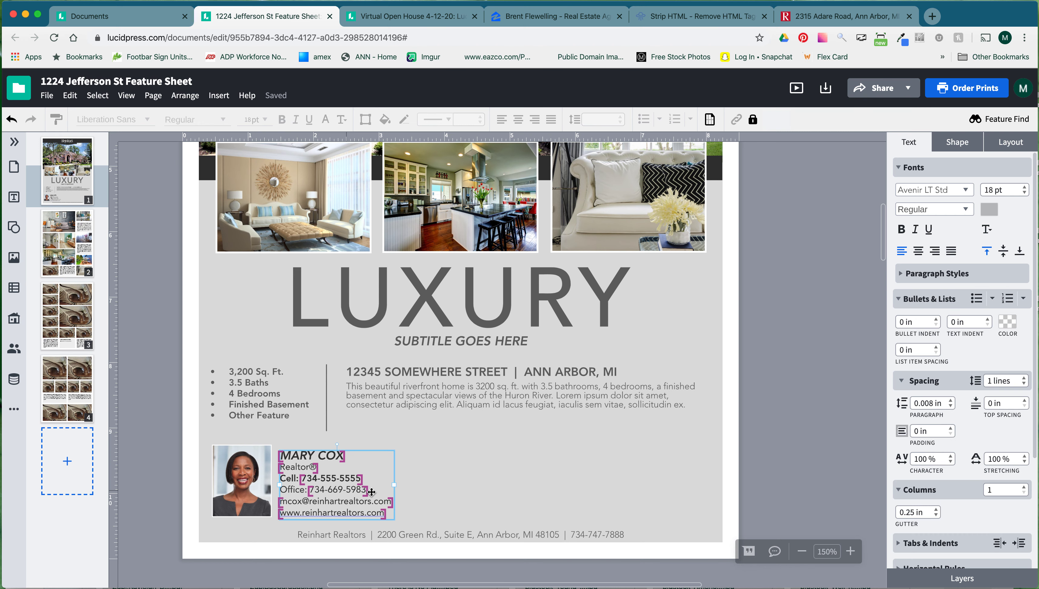
{"action": "double_click", "coordinate": [358, 490]}
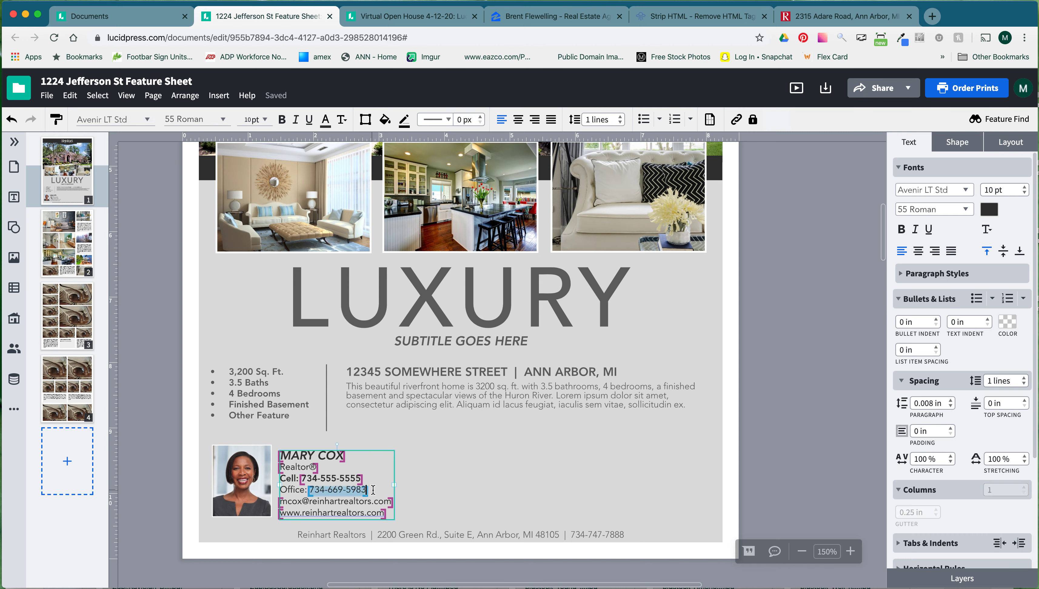
{"action": "key", "text": "BackSpace"}
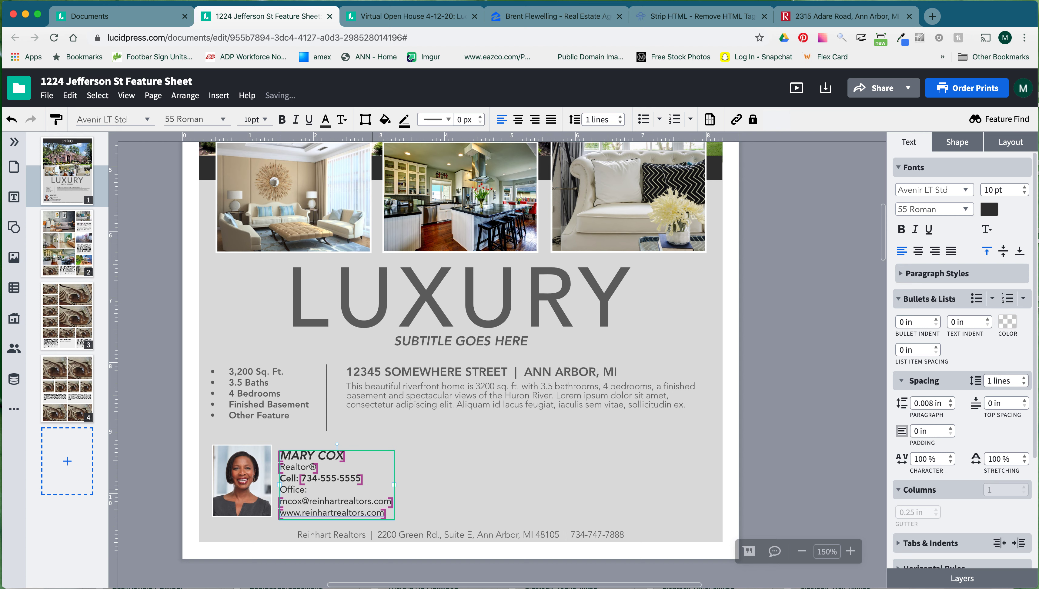
{"action": "key", "text": "BackSpace"}
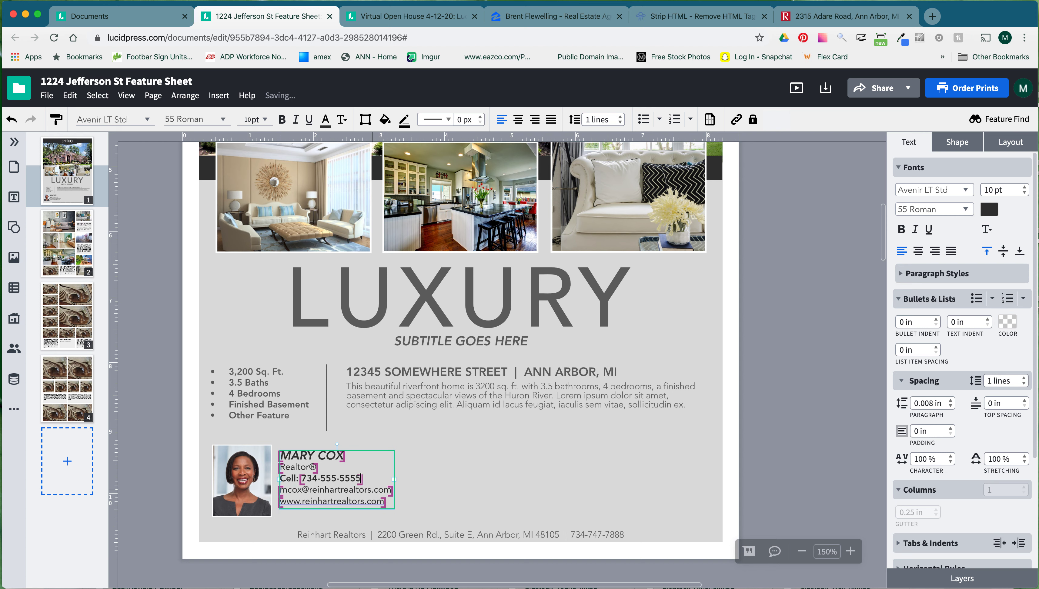
{"action": "left_click", "coordinate": [300, 455]}
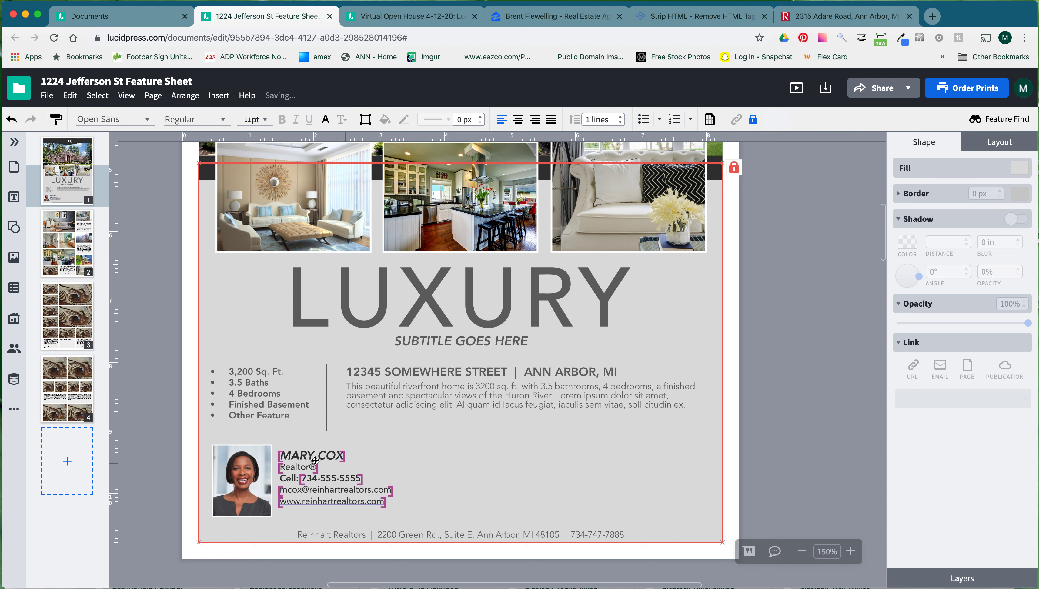
{"action": "left_click_drag", "start_coordinate": [300, 456], "coordinate": [299, 464]}
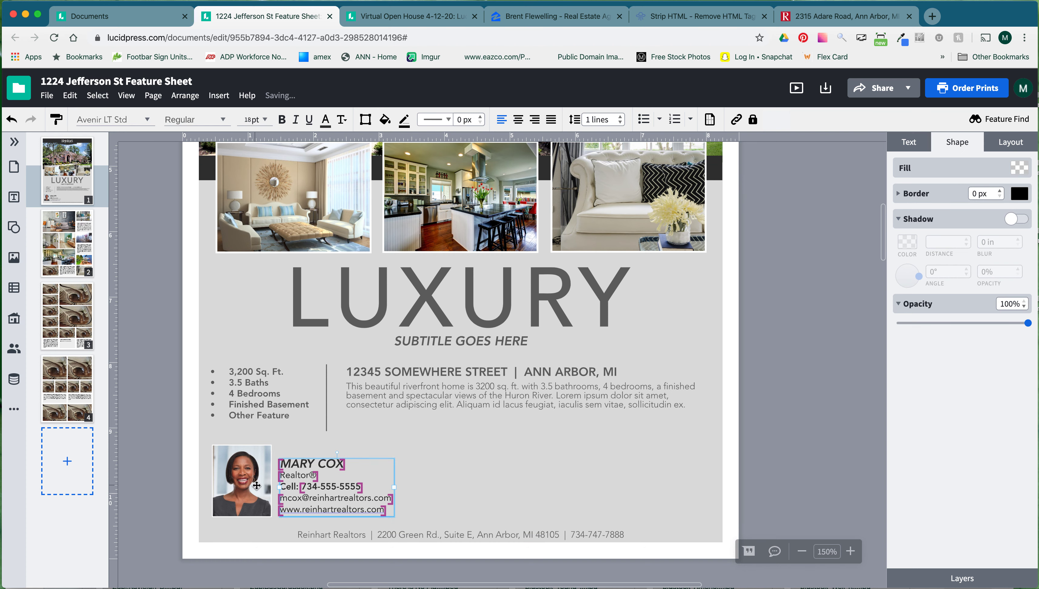
{"action": "scroll", "coordinate": [653, 433], "scroll_direction": "up", "scroll_amount": 6}
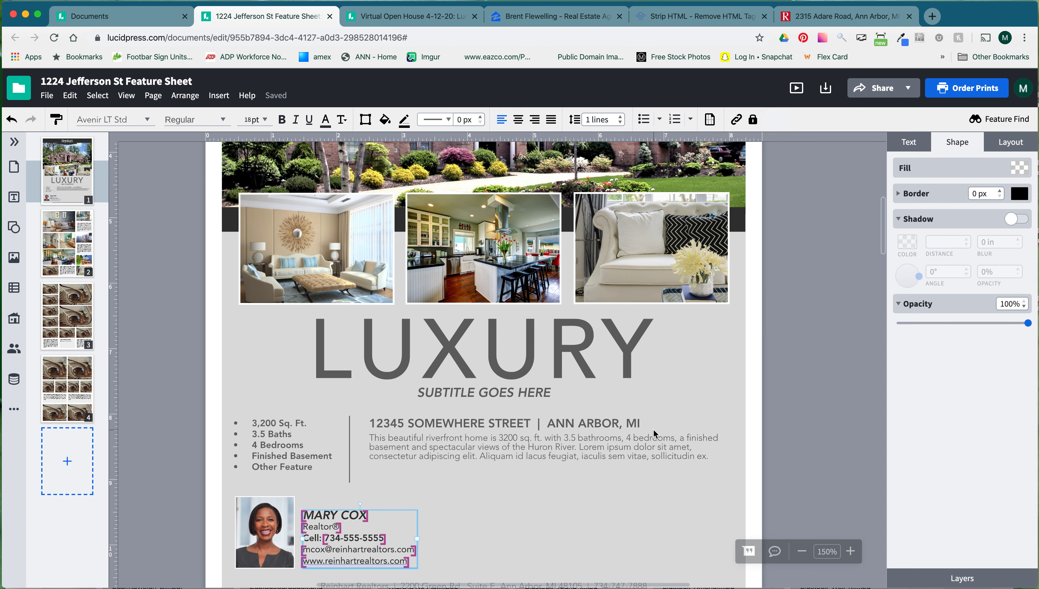
{"action": "scroll", "coordinate": [653, 434], "scroll_direction": "up", "scroll_amount": 2}
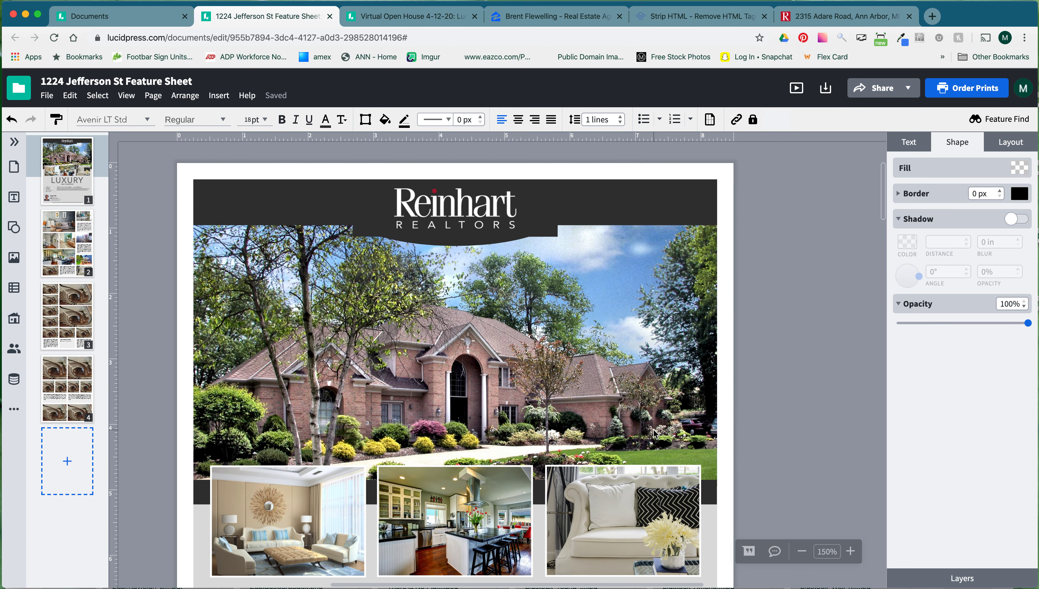
Replace the main house photo with the blue house image from the image library.
{"action": "left_click", "coordinate": [727, 383]}
{"action": "left_click", "coordinate": [512, 346]}
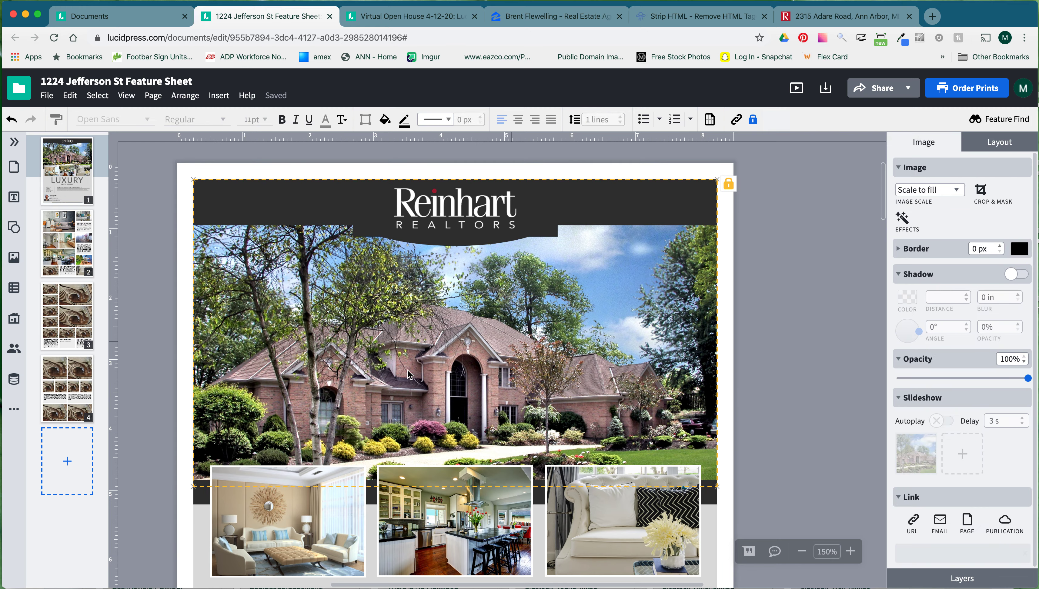
{"action": "double_click", "coordinate": [491, 371]}
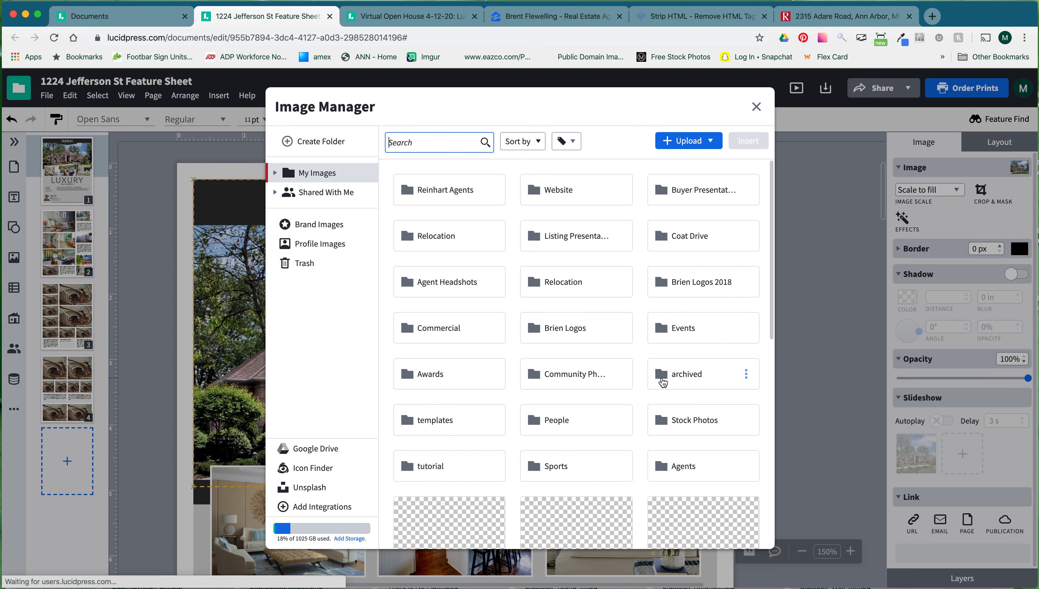
{"action": "scroll", "coordinate": [591, 429], "scroll_direction": "down", "scroll_amount": 4}
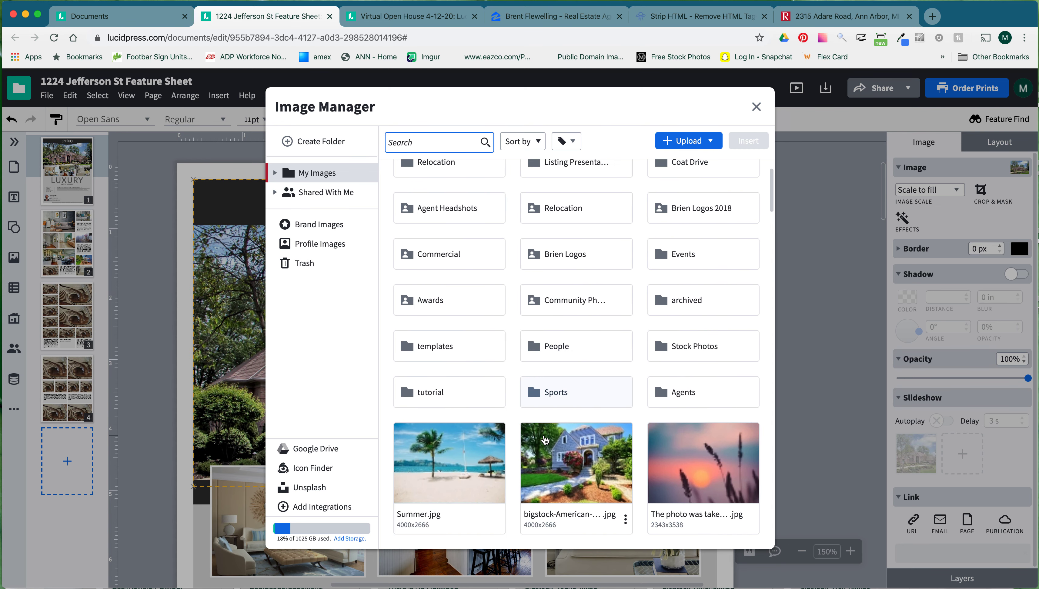
{"action": "double_click", "coordinate": [587, 402]}
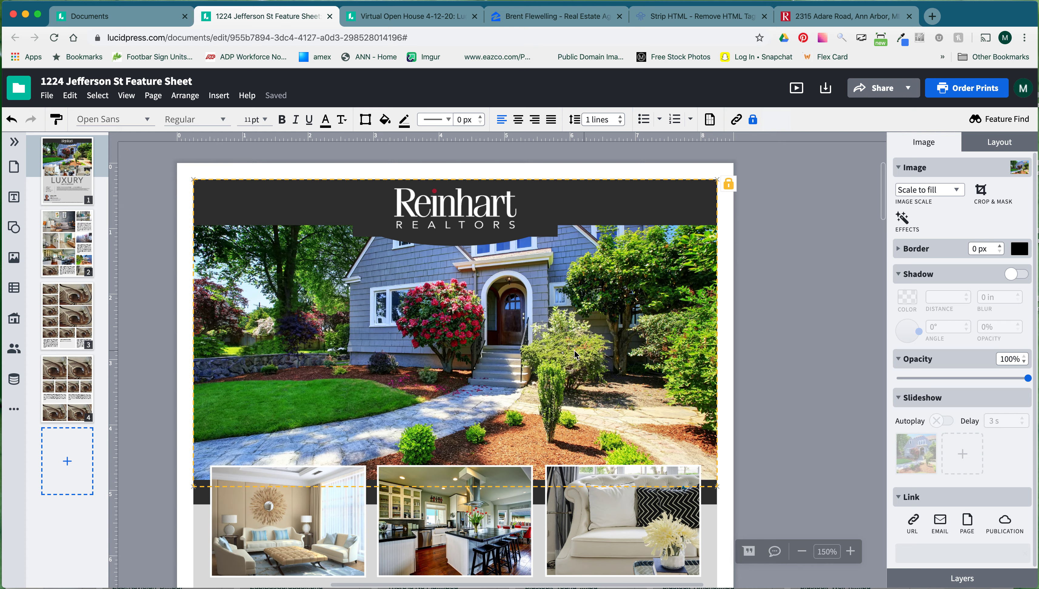
Start uploading a new house photo from the computer, then cancel the file picker.
{"action": "double_click", "coordinate": [542, 346]}
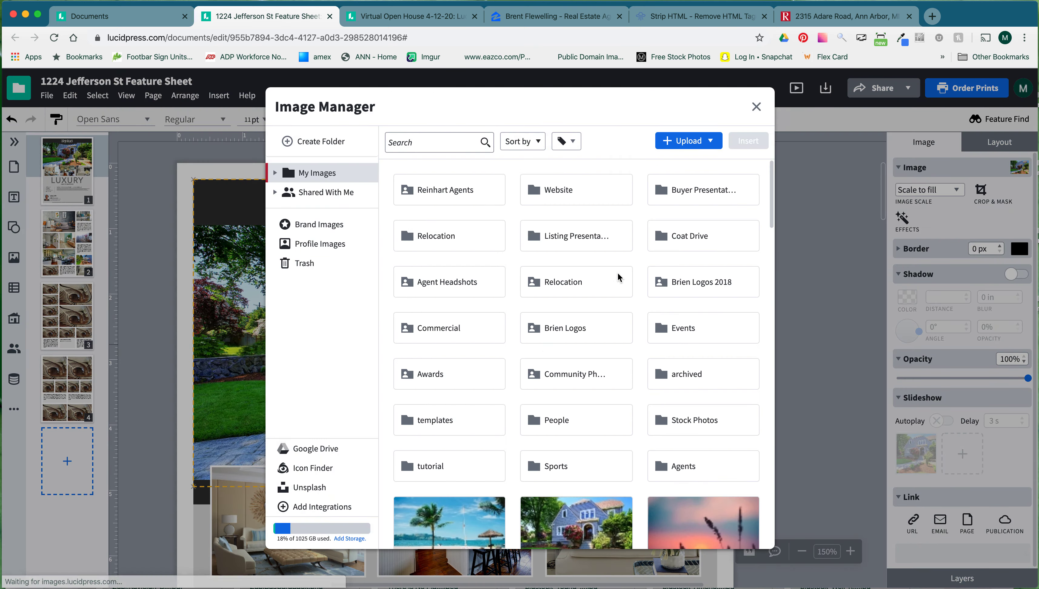
{"action": "left_click", "coordinate": [682, 141]}
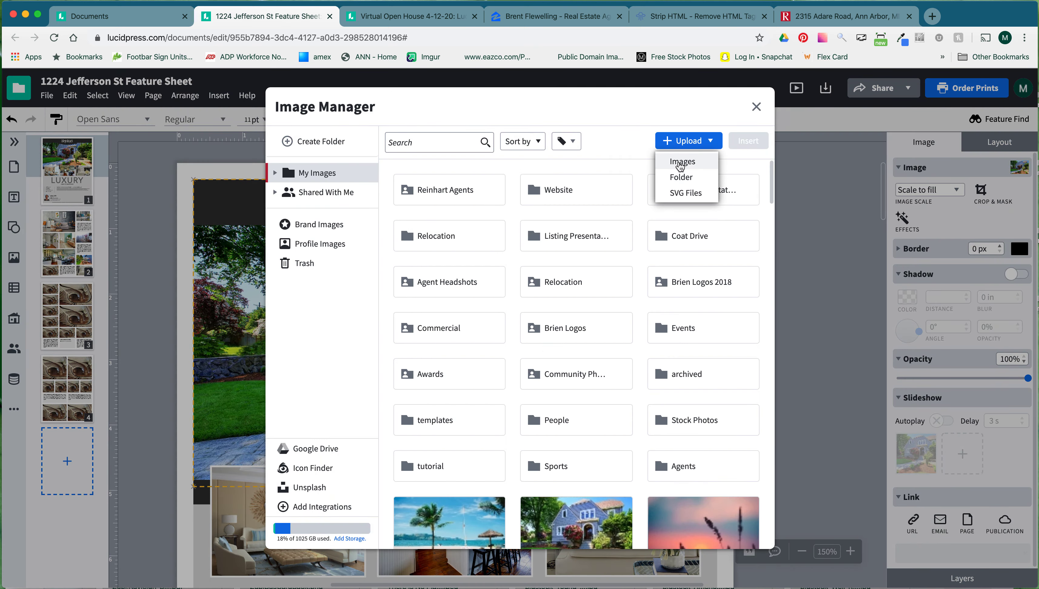
{"action": "left_click", "coordinate": [681, 164]}
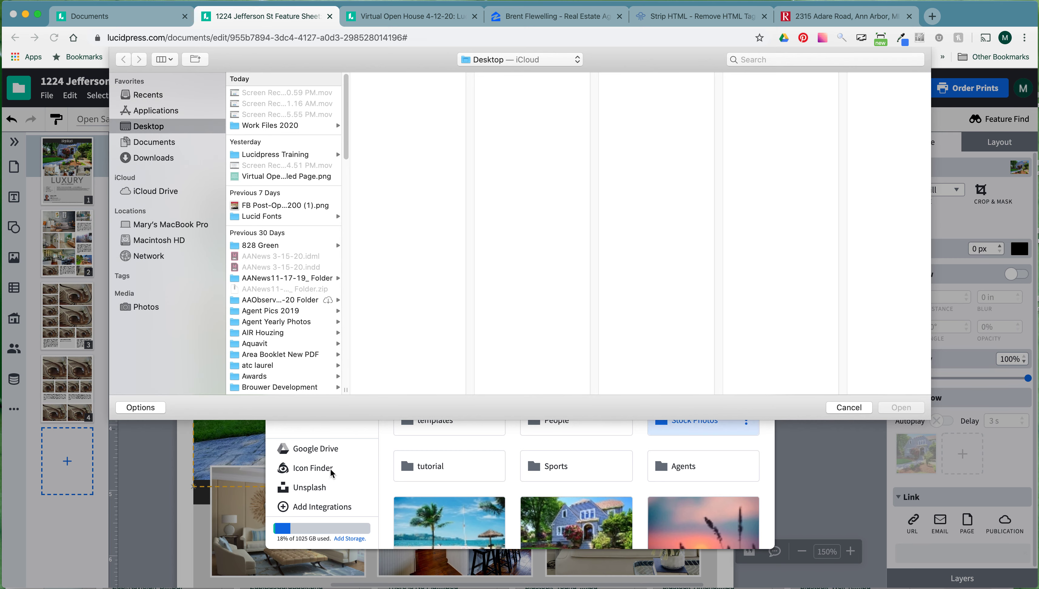
{"action": "left_click", "coordinate": [848, 407]}
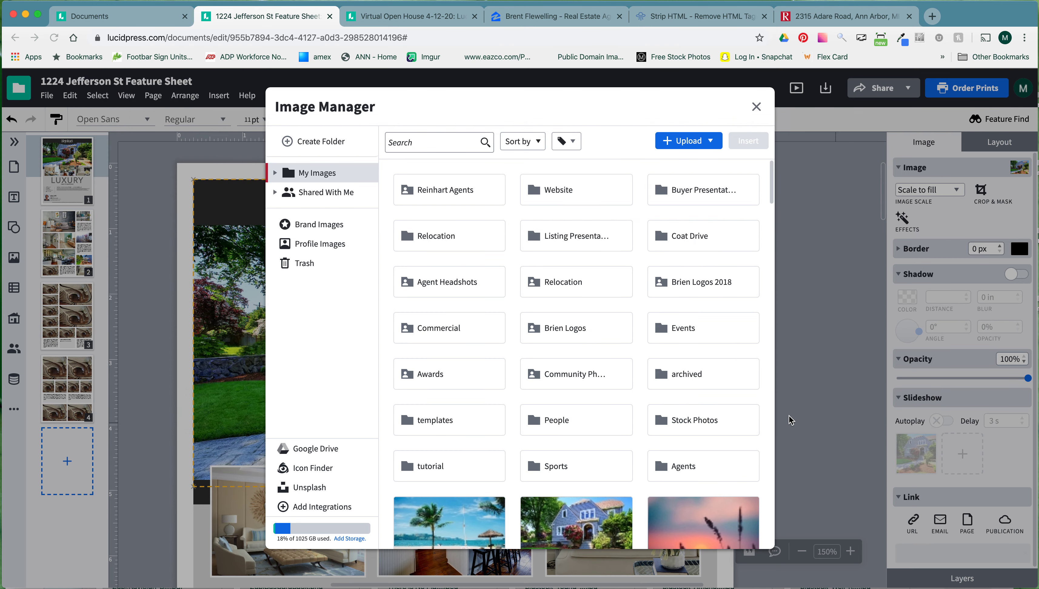
Close the image library and drag the Craftsman house photo file onto the header picture to upload it.
{"action": "left_click", "coordinate": [756, 109]}
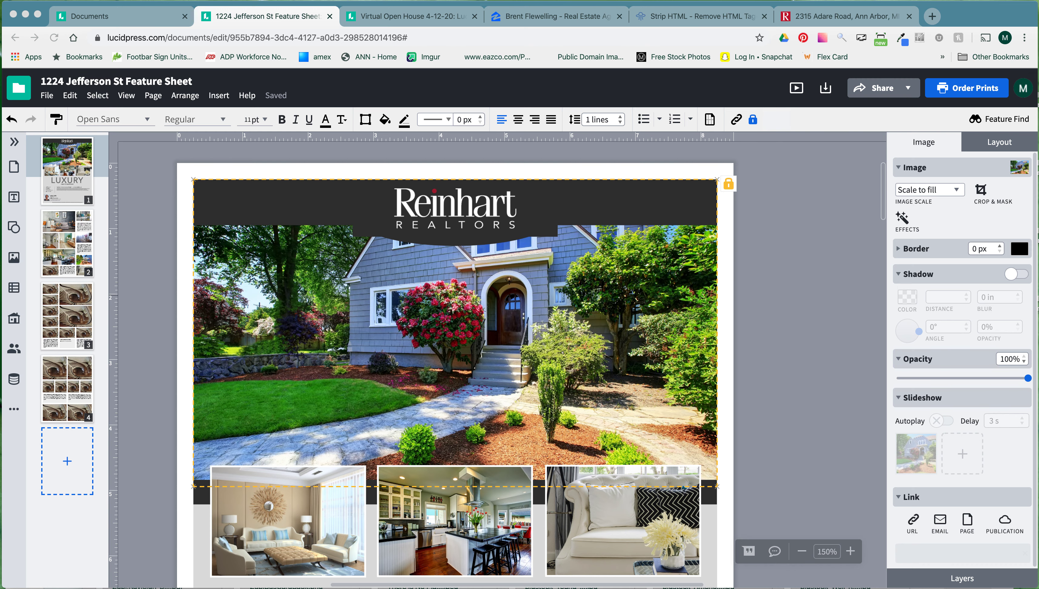
{"action": "left_click_drag", "start_coordinate": [4, 300], "coordinate": [453, 342]}
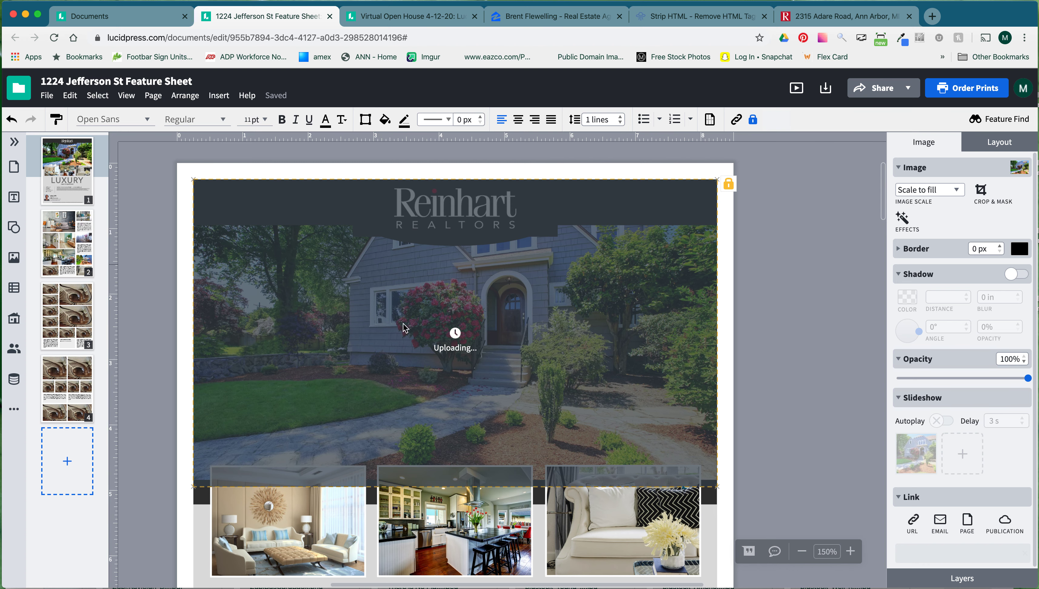
{"action": "scroll", "coordinate": [742, 369], "scroll_direction": "down", "scroll_amount": 3}
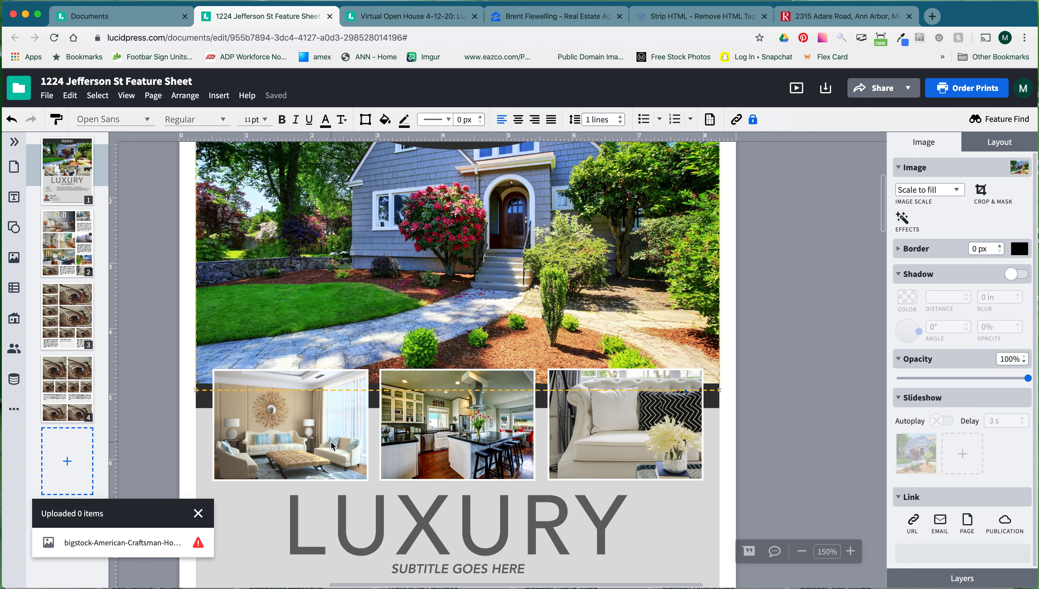
{"action": "scroll", "coordinate": [330, 441], "scroll_direction": "up", "scroll_amount": 1}
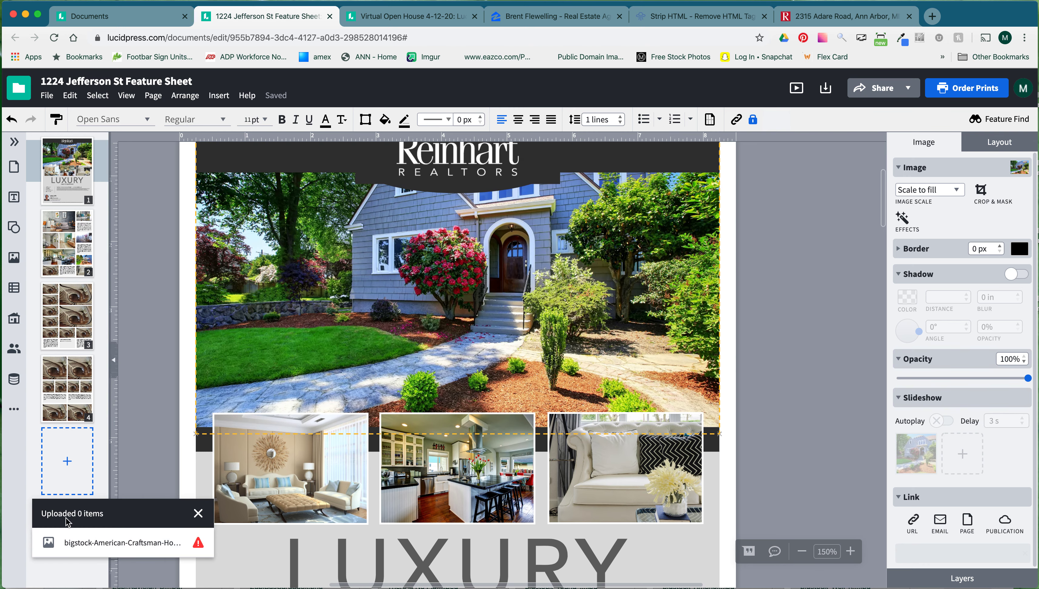
{"action": "mouse_move", "coordinate": [88, 550]}
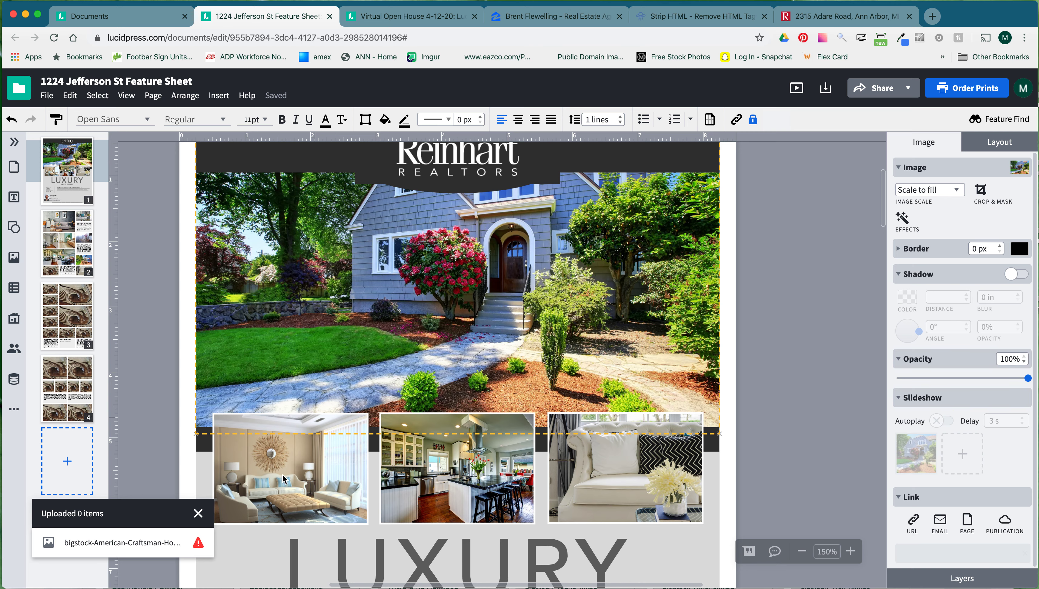
View the uploaded house photo in the image library, then dismiss the upload notice and close the library.
{"action": "left_click", "coordinate": [197, 543]}
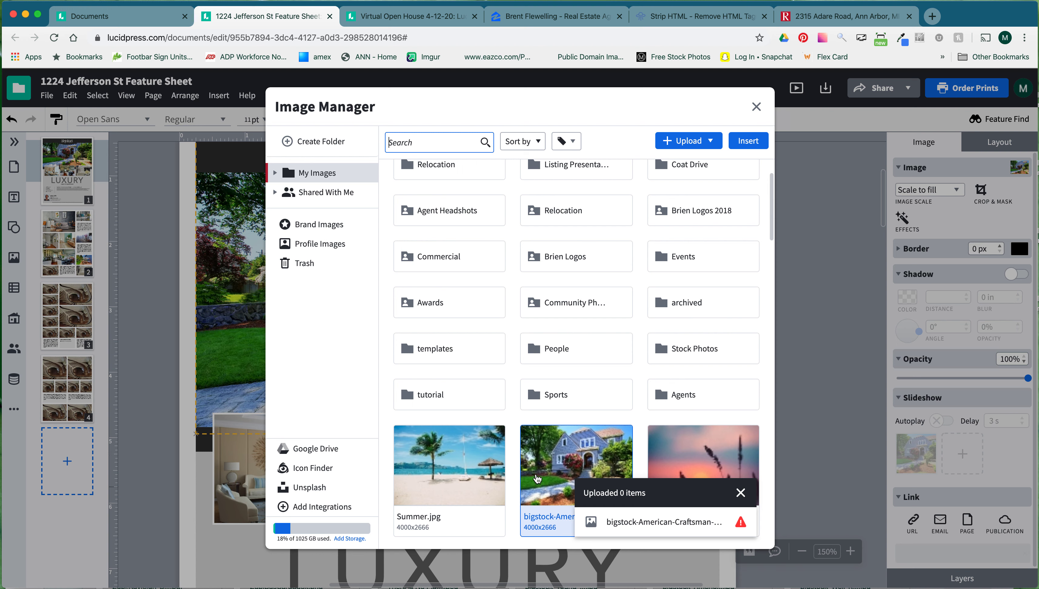
{"action": "left_click", "coordinate": [741, 493]}
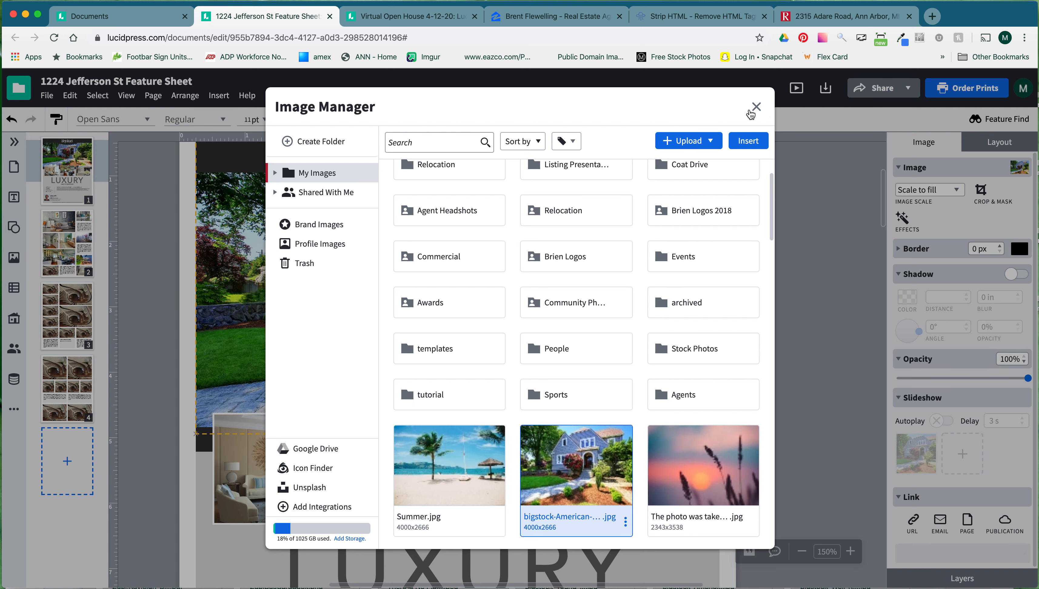
{"action": "left_click", "coordinate": [751, 114]}
Put the header house photo into Crop Image mode.
{"action": "scroll", "coordinate": [737, 287], "scroll_direction": "up", "scroll_amount": 2}
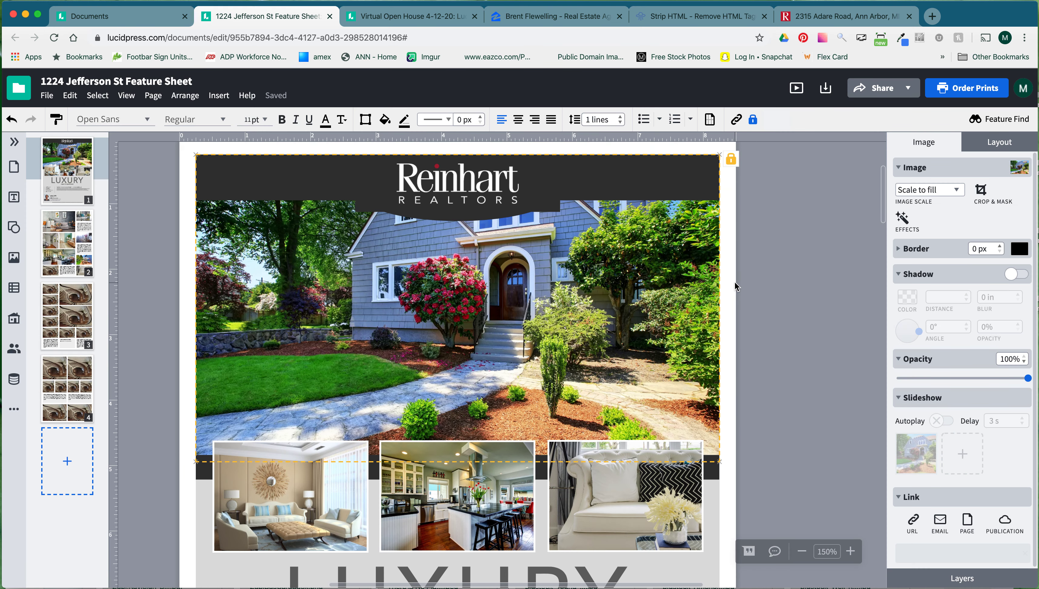
{"action": "scroll", "coordinate": [493, 362], "scroll_direction": "left", "scroll_amount": 1}
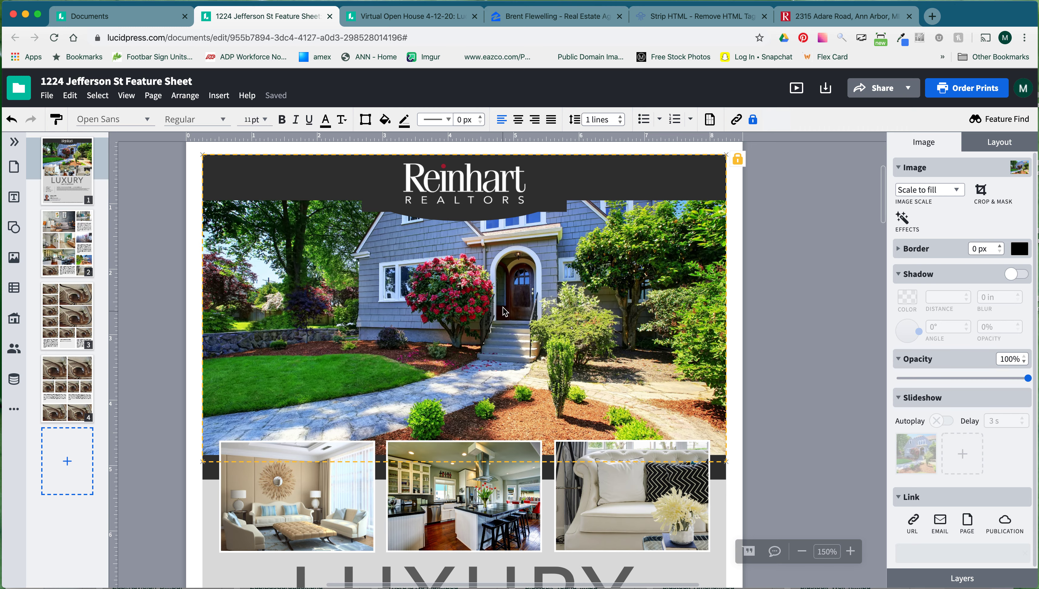
{"action": "left_click", "coordinate": [503, 308]}
{"action": "right_click", "coordinate": [503, 308]}
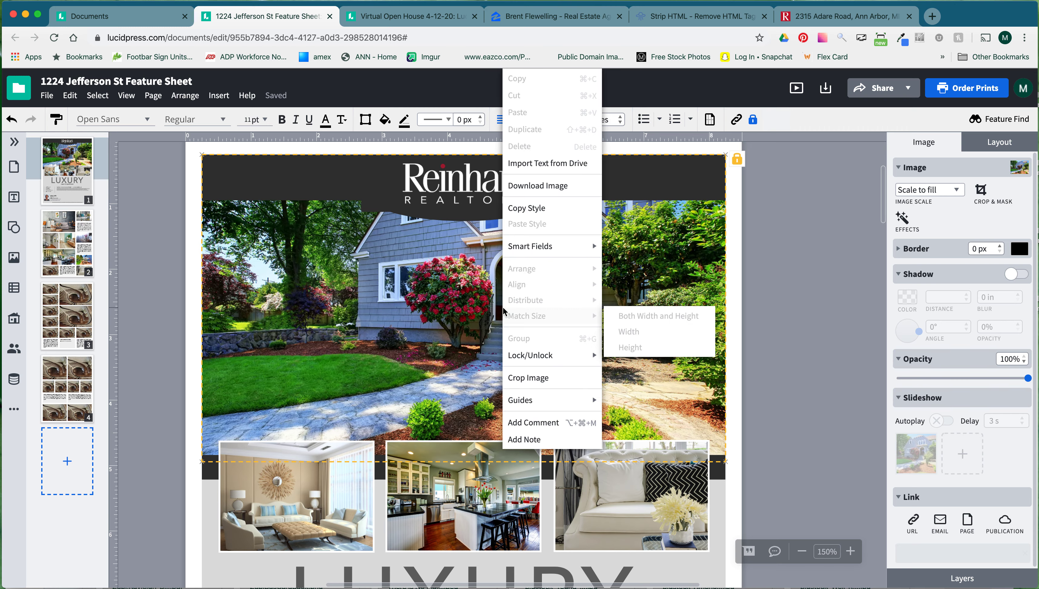
{"action": "left_click", "coordinate": [534, 377]}
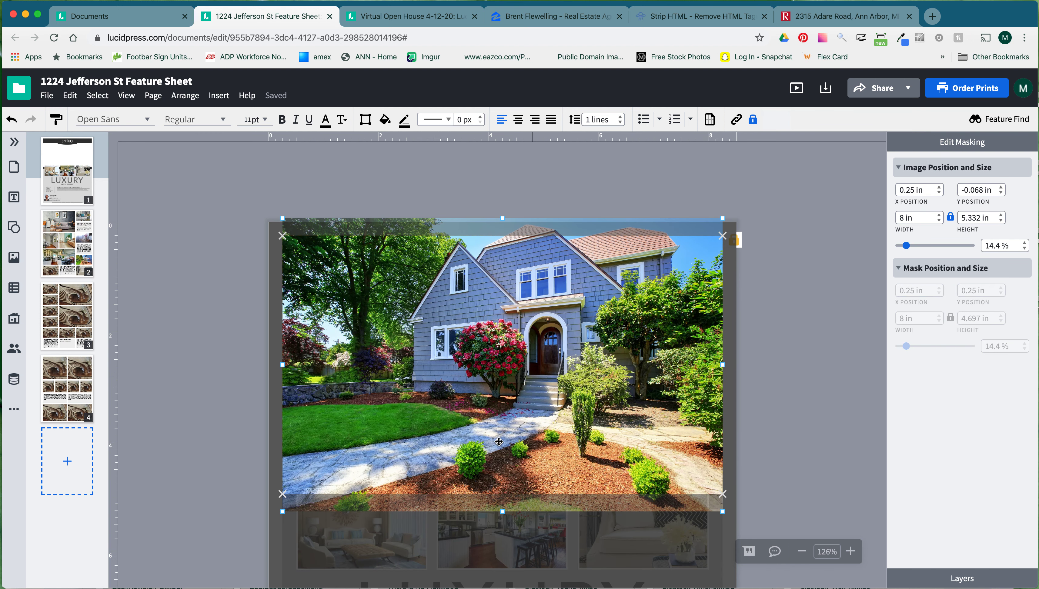
Reposition the header house photo within its frame so the roof shows, and finish the crop.
{"action": "left_click", "coordinate": [518, 293]}
{"action": "left_click_drag", "start_coordinate": [518, 293], "coordinate": [519, 395]}
{"action": "left_click_drag", "start_coordinate": [517, 357], "coordinate": [518, 348]}
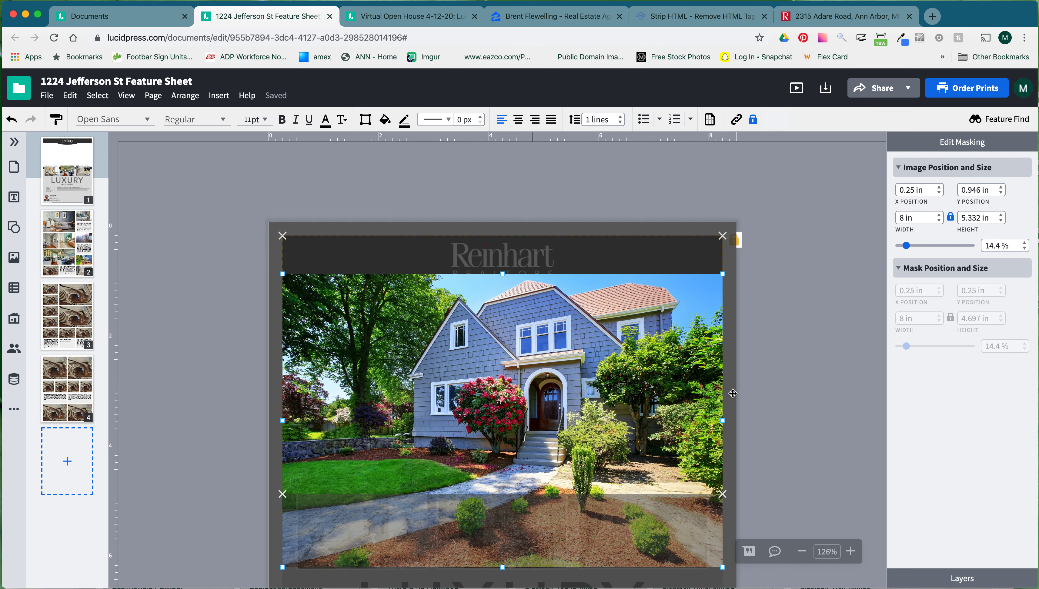
{"action": "left_click_drag", "start_coordinate": [308, 302], "coordinate": [316, 302]}
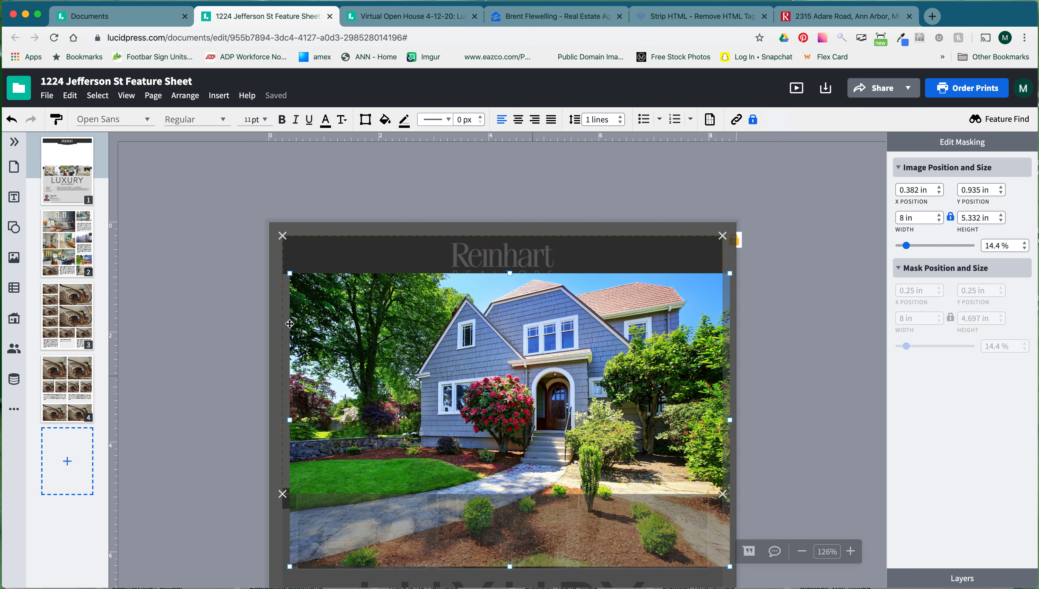
{"action": "left_click_drag", "start_coordinate": [312, 317], "coordinate": [310, 315]}
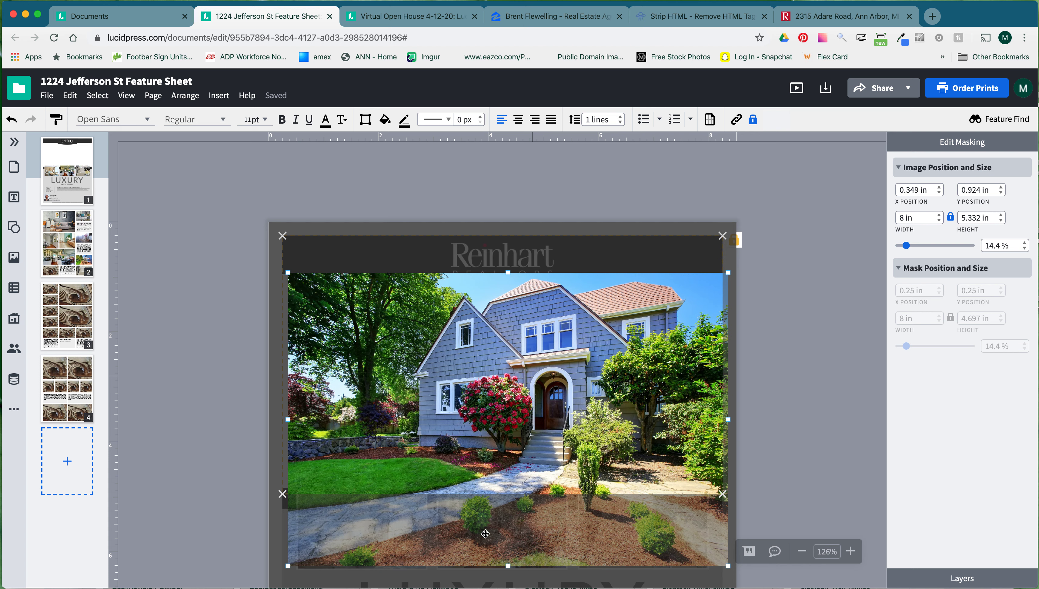
{"action": "left_click_drag", "start_coordinate": [331, 330], "coordinate": [328, 330]}
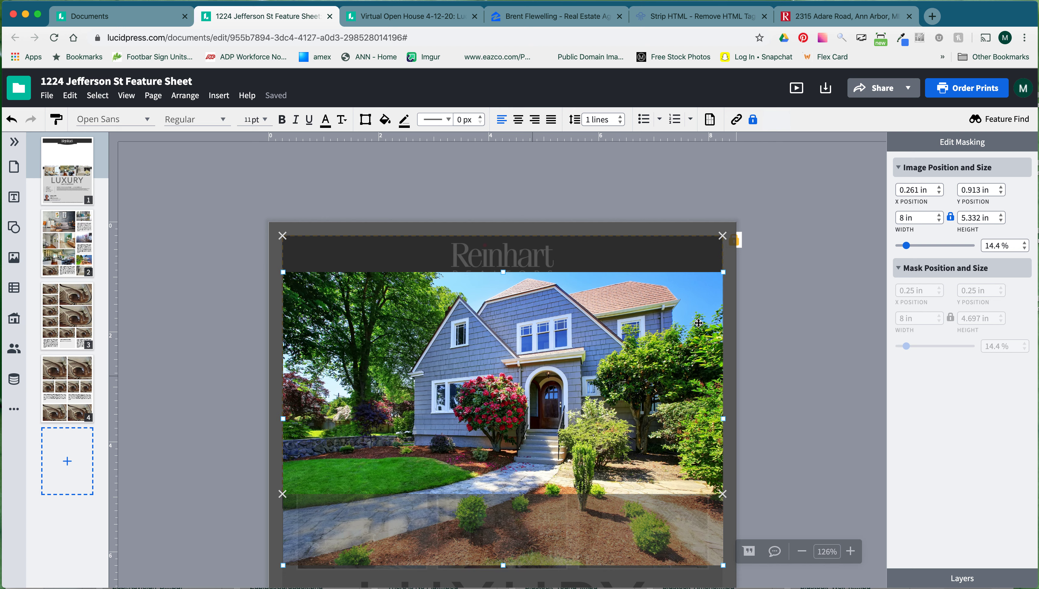
{"action": "left_click_drag", "start_coordinate": [660, 342], "coordinate": [660, 341]}
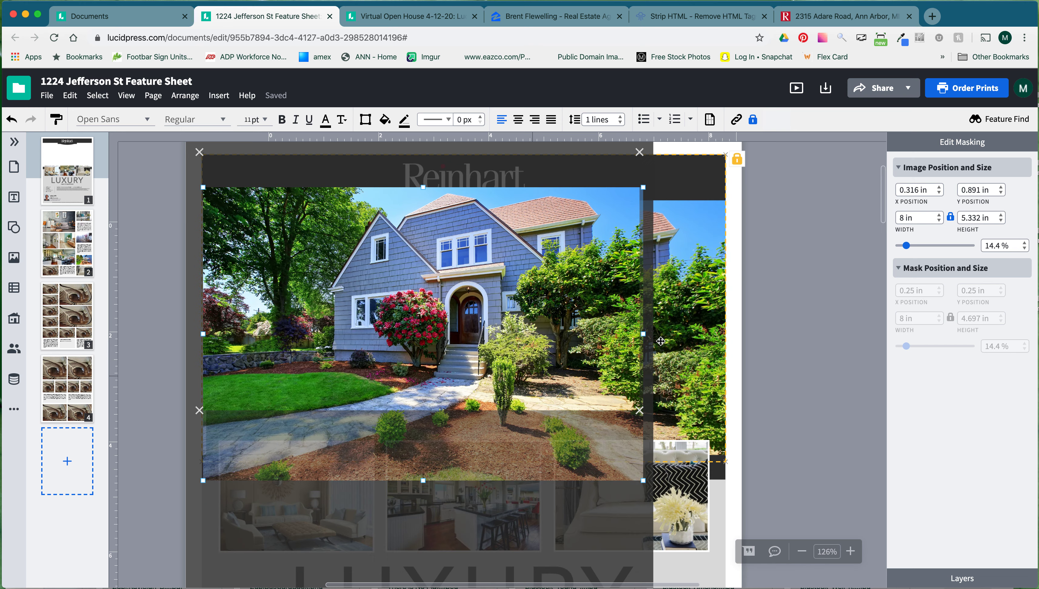
{"action": "key", "text": "Return"}
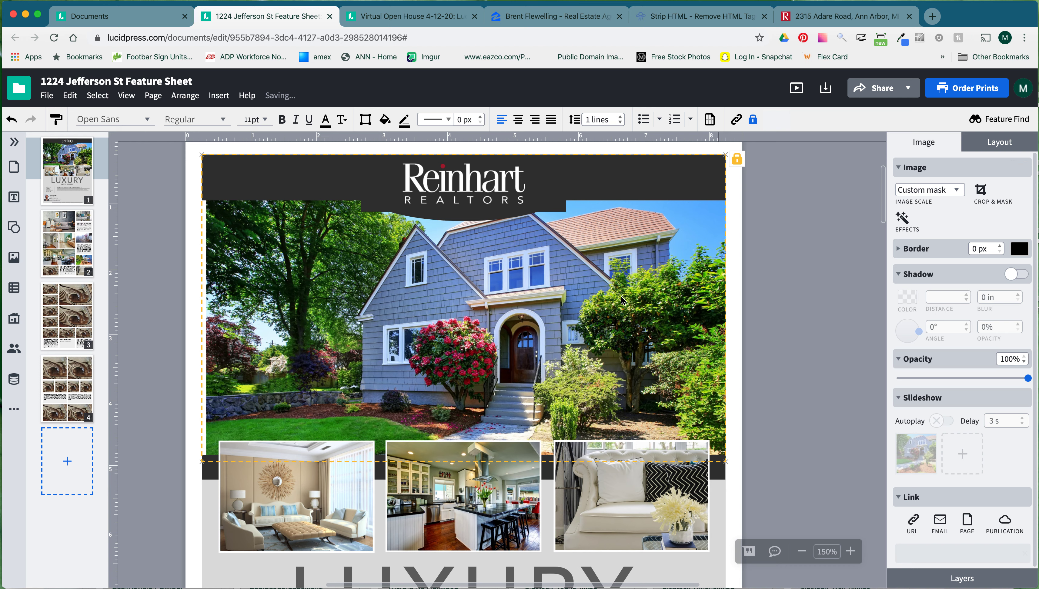
{"action": "key", "text": "Escape"}
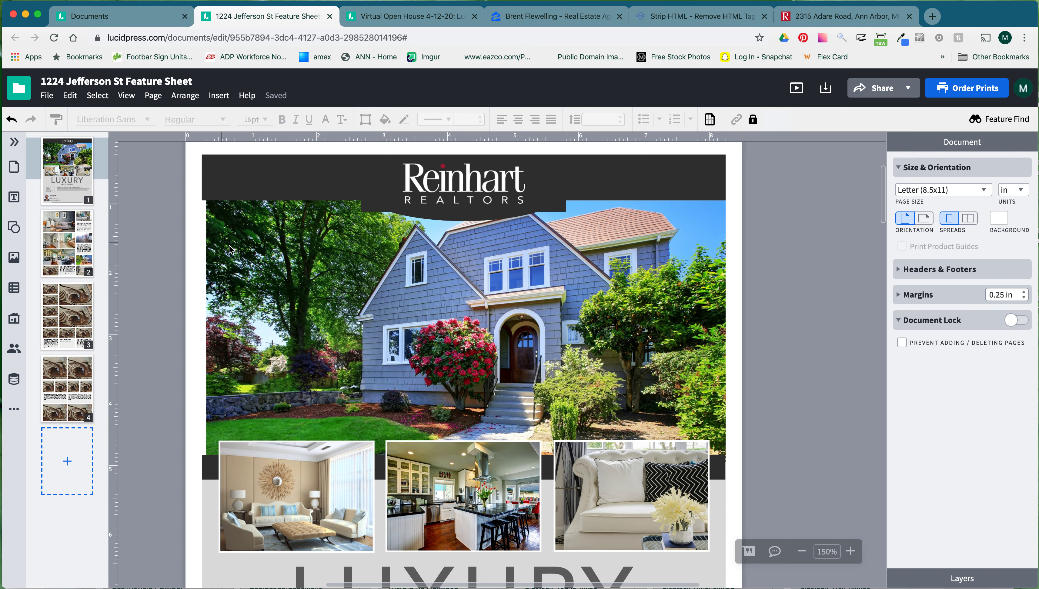
Re-crop the header photo, enlarging it to 8.168 in by 5.444 in and repositioning it.
{"action": "right_click", "coordinate": [310, 267]}
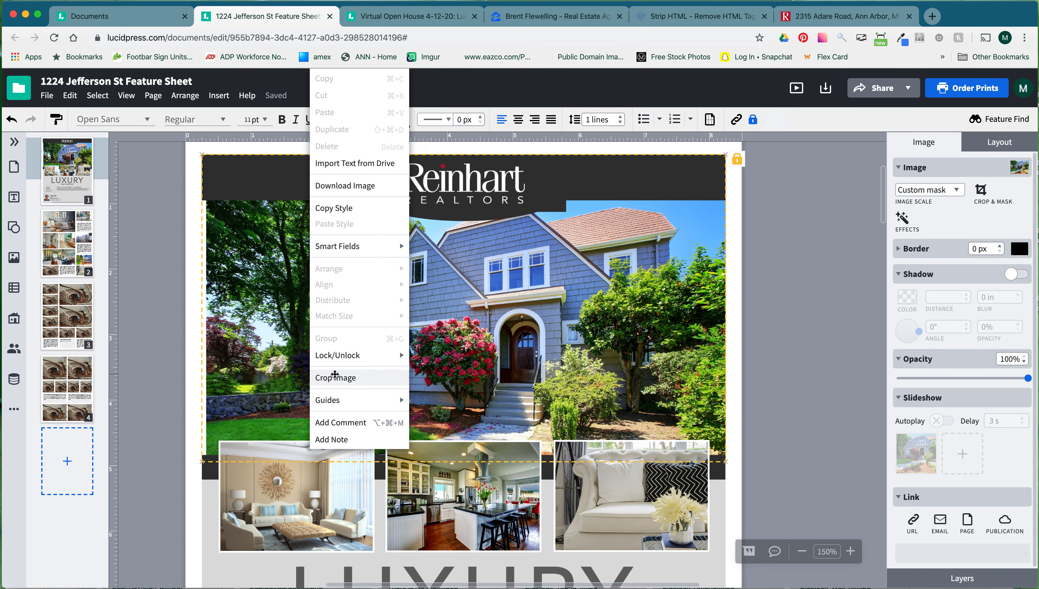
{"action": "left_click", "coordinate": [335, 374]}
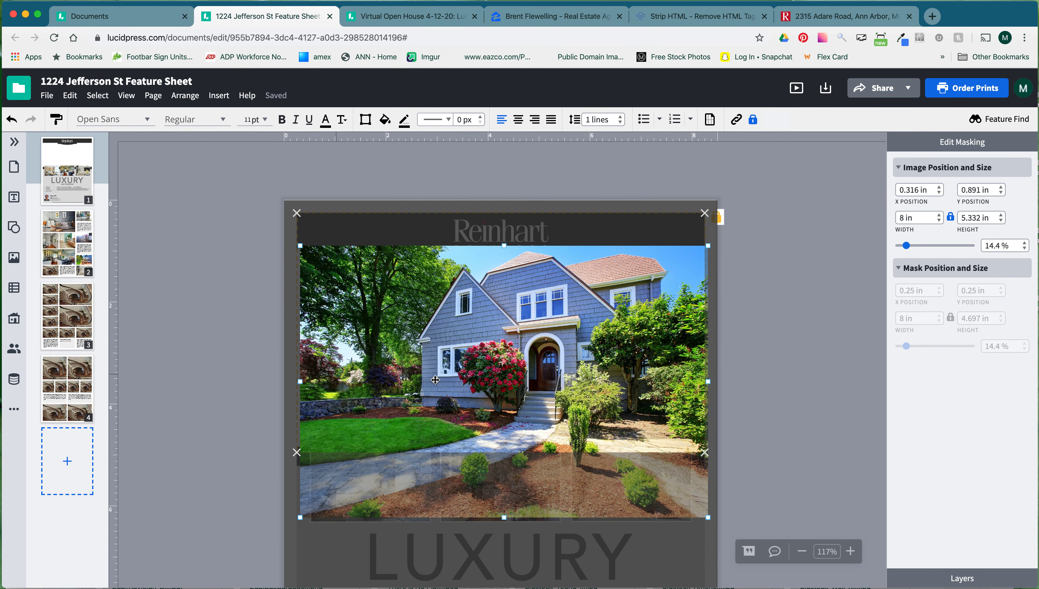
{"action": "left_click_drag", "start_coordinate": [344, 460], "coordinate": [341, 457]}
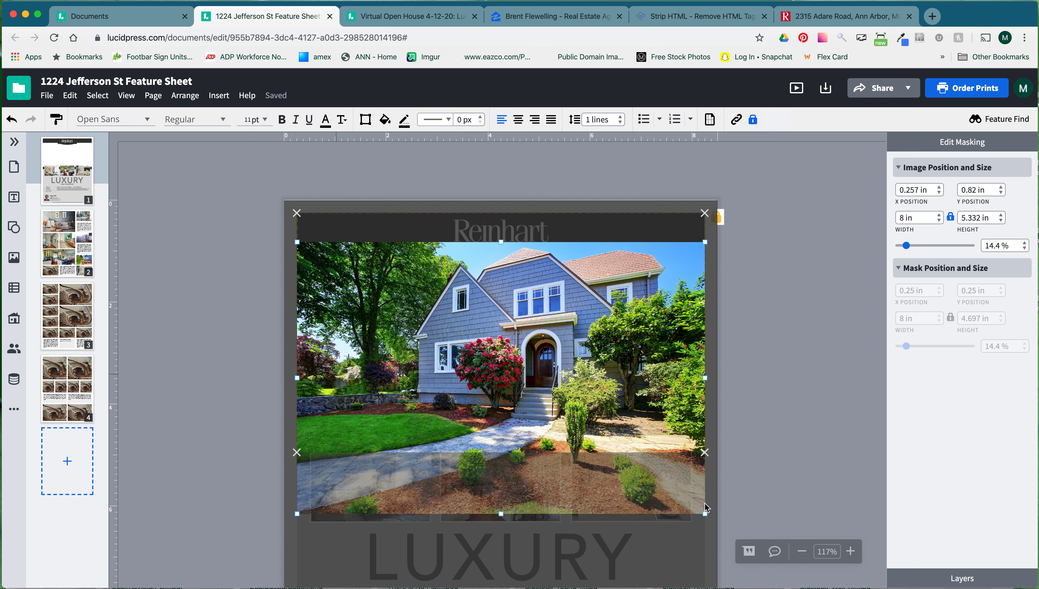
{"action": "left_click_drag", "start_coordinate": [706, 515], "coordinate": [712, 520]}
{"action": "left_click_drag", "start_coordinate": [561, 305], "coordinate": [560, 306]}
{"action": "left_click", "coordinate": [712, 267]}
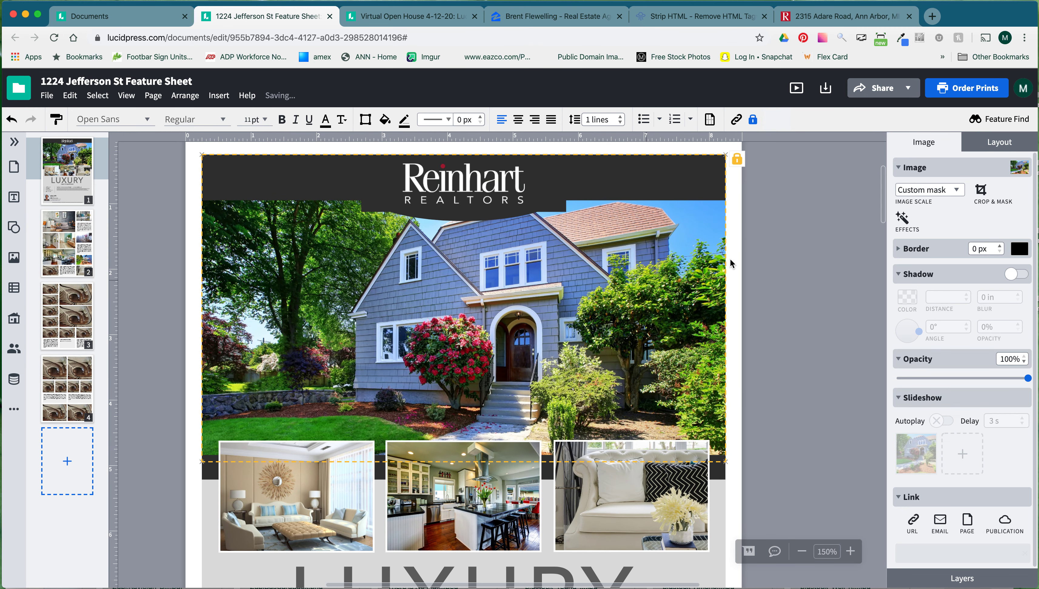
In the header photo's Layout settings, lock only its Size and Position.
{"action": "scroll", "coordinate": [794, 300], "scroll_direction": "down", "scroll_amount": 2}
{"action": "scroll", "coordinate": [794, 300], "scroll_direction": "up", "scroll_amount": 3}
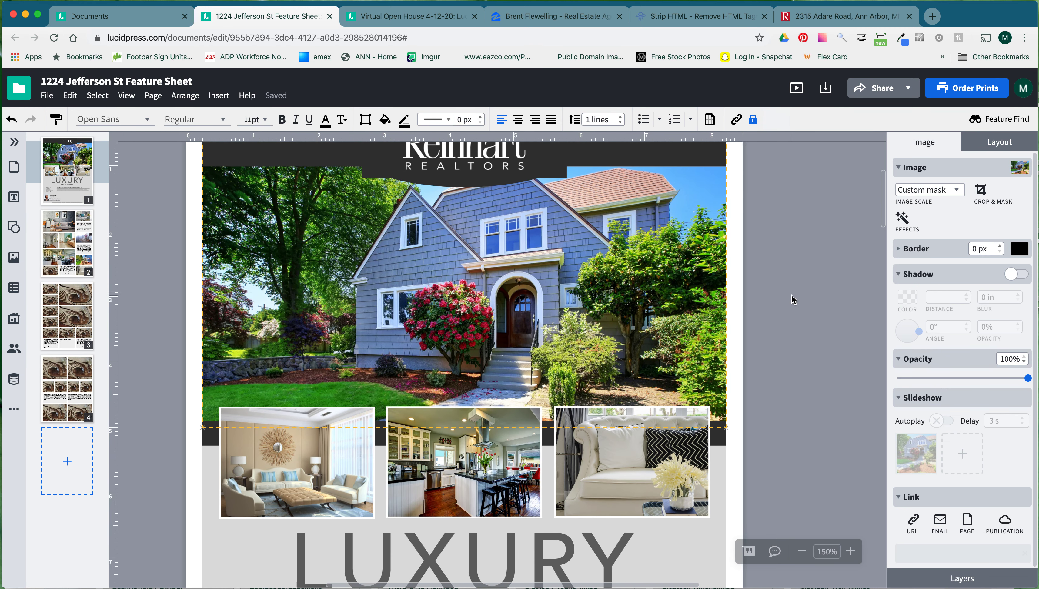
{"action": "scroll", "coordinate": [794, 300], "scroll_direction": "left", "scroll_amount": 1}
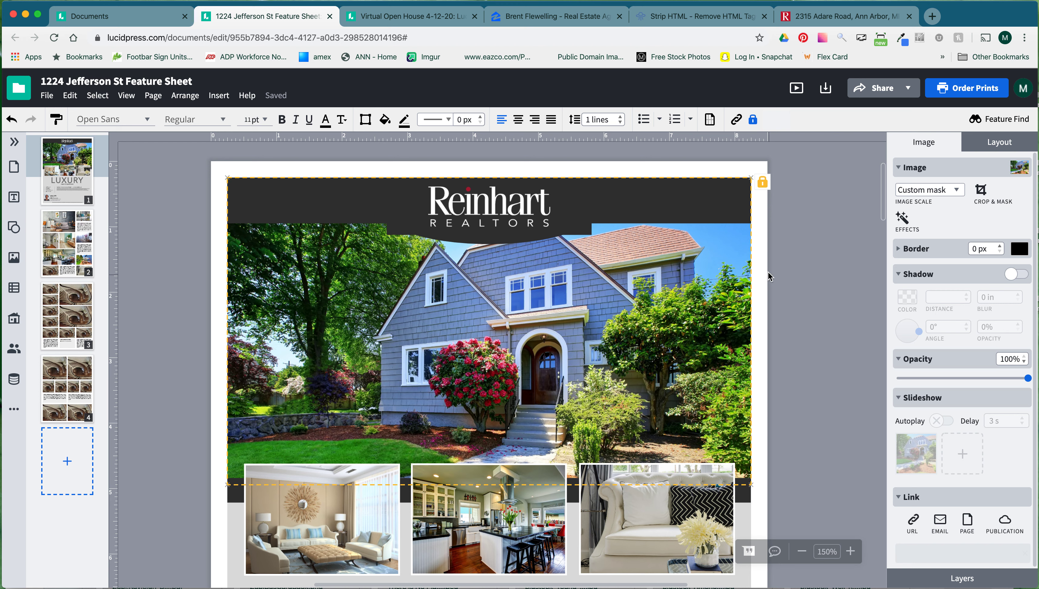
{"action": "left_click", "coordinate": [985, 149]}
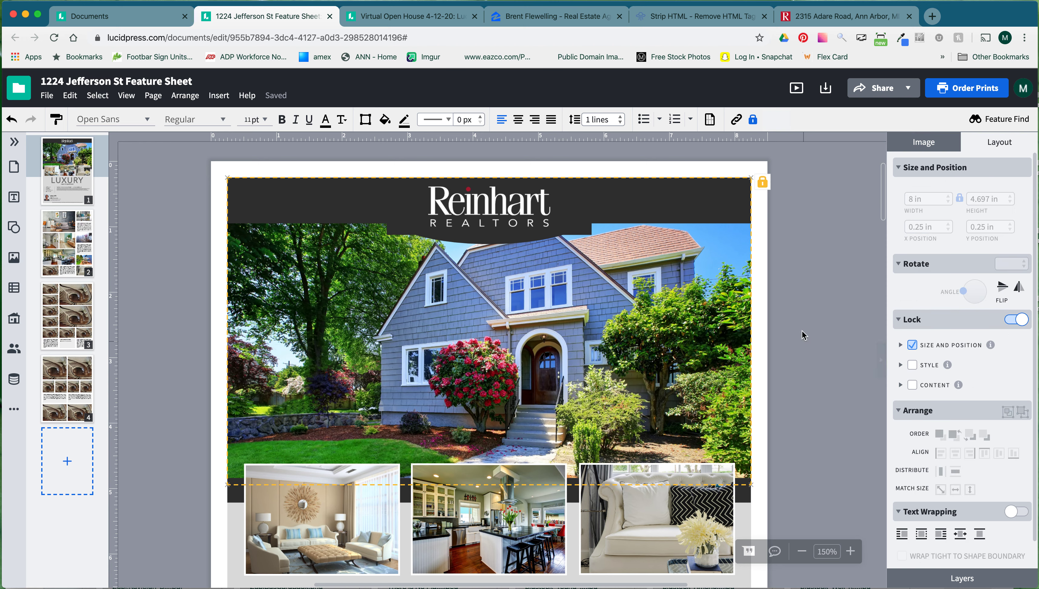
{"action": "left_click", "coordinate": [1015, 320]}
{"action": "left_click", "coordinate": [1015, 320]}
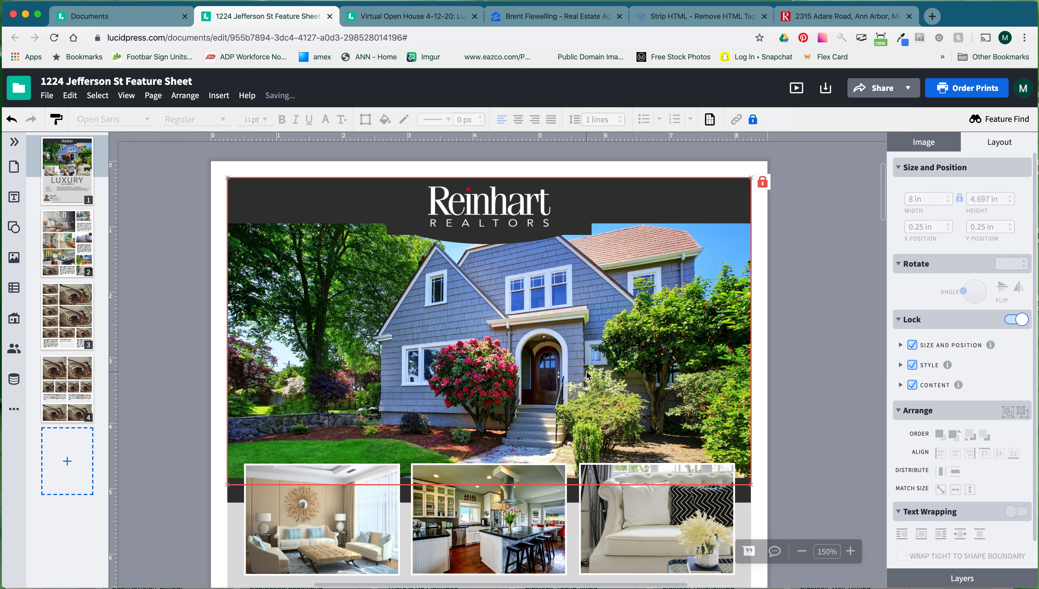
{"action": "left_click", "coordinate": [913, 346]}
{"action": "left_click", "coordinate": [913, 347]}
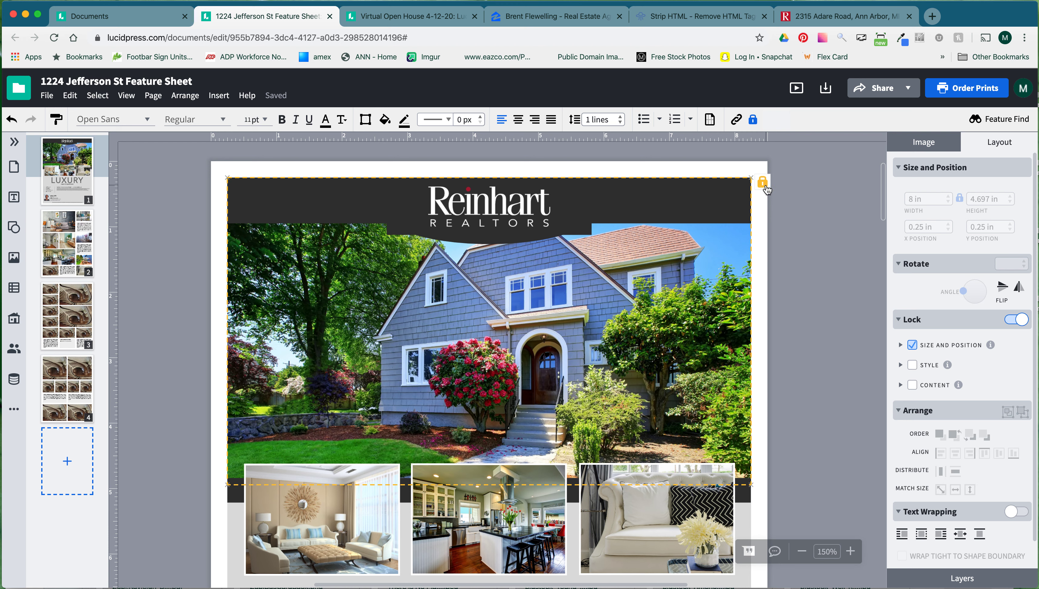
Add the Admins group as collaborators in the Share dialog.
{"action": "left_click", "coordinate": [881, 87]}
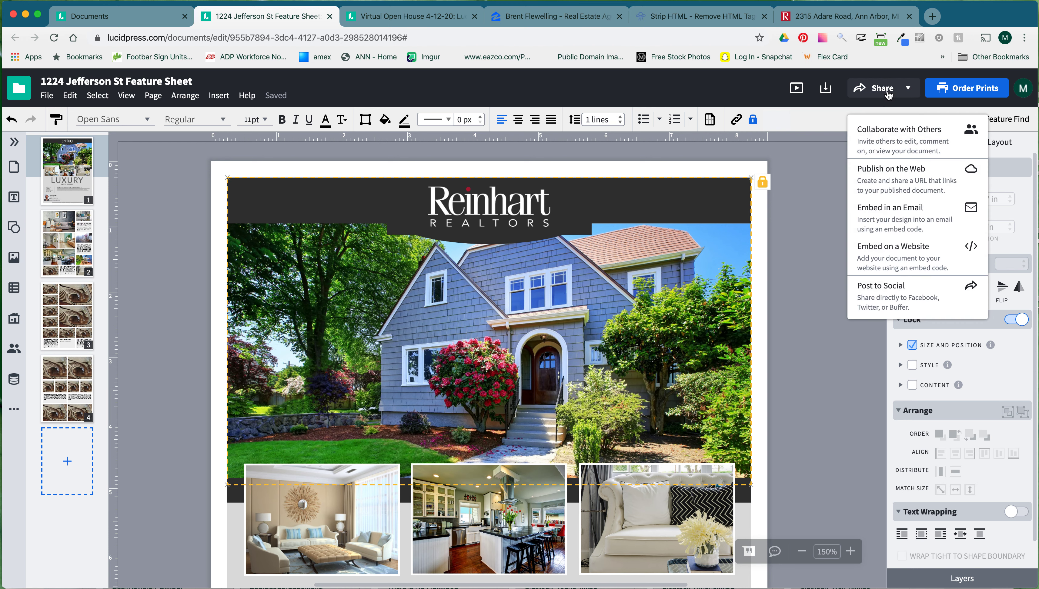
{"action": "left_click", "coordinate": [888, 141]}
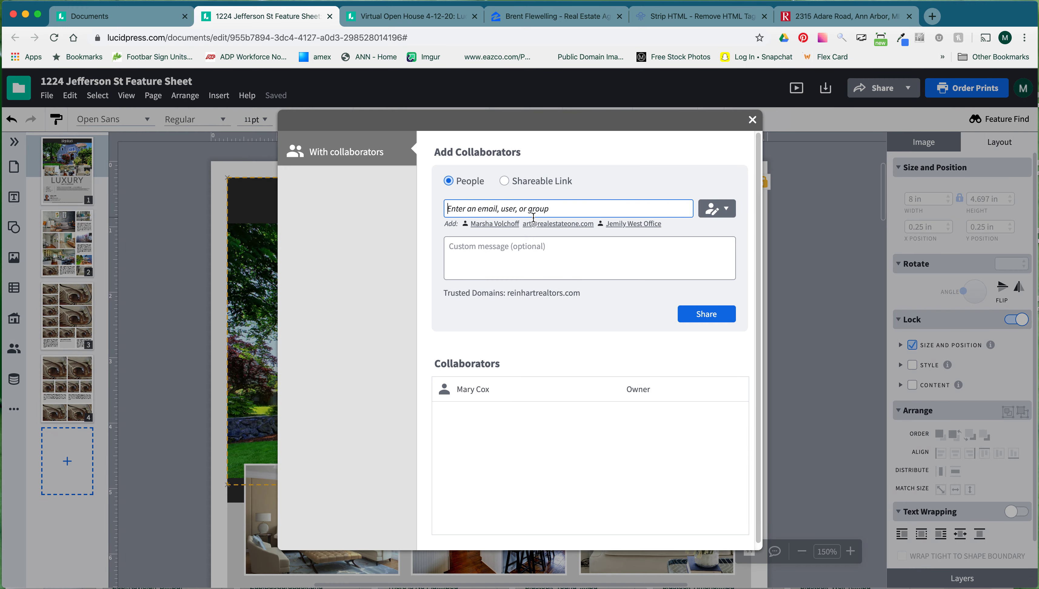
{"action": "type", "text": "admin"}
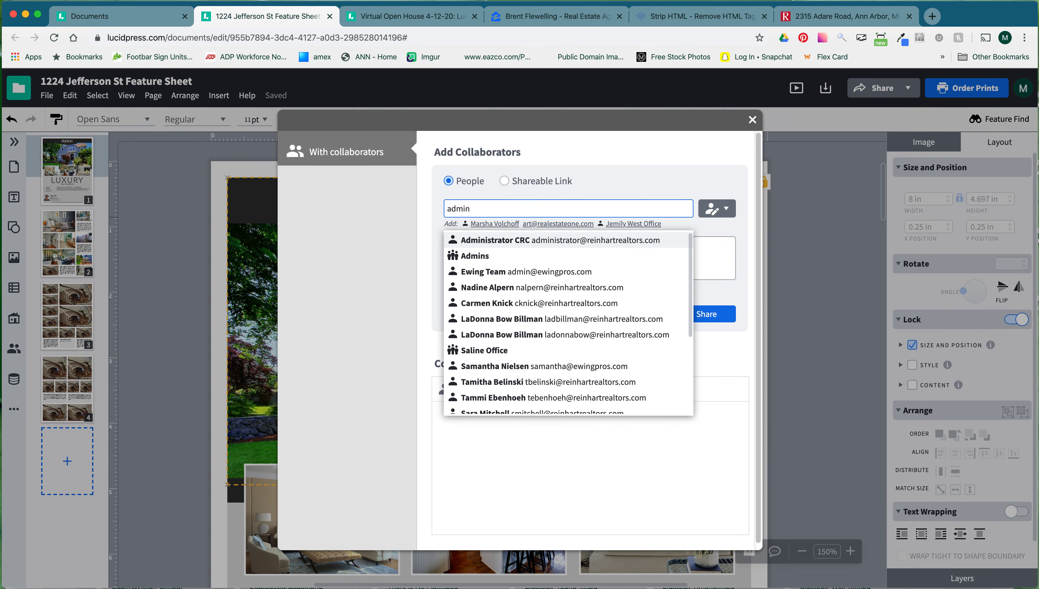
{"action": "left_click", "coordinate": [498, 255]}
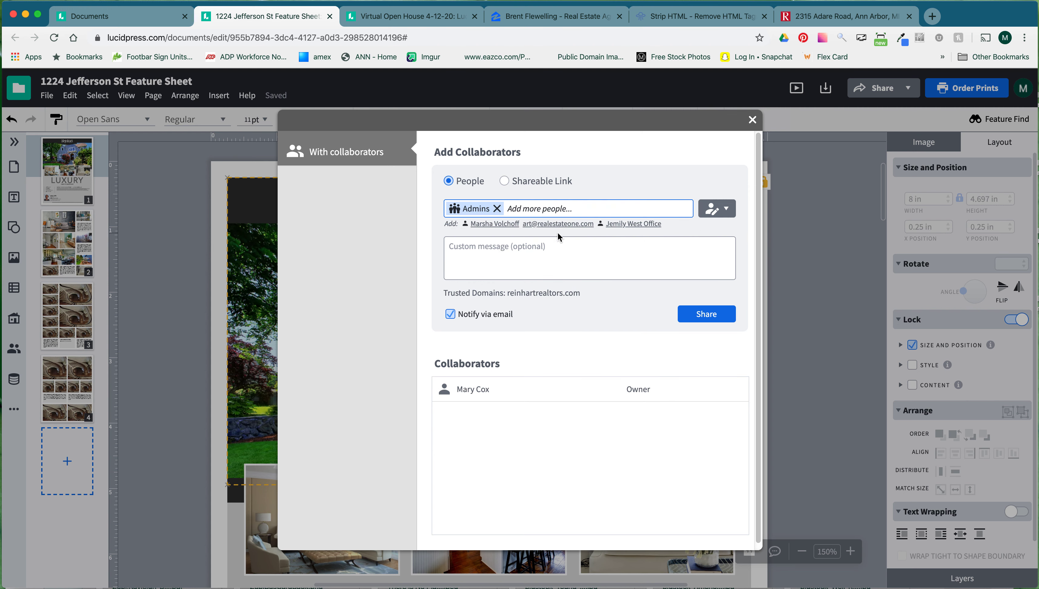
Erase the custom message and close the sharing window without sharing.
{"action": "left_click", "coordinate": [516, 252]}
{"action": "type", "text": "Please unlock this template"}
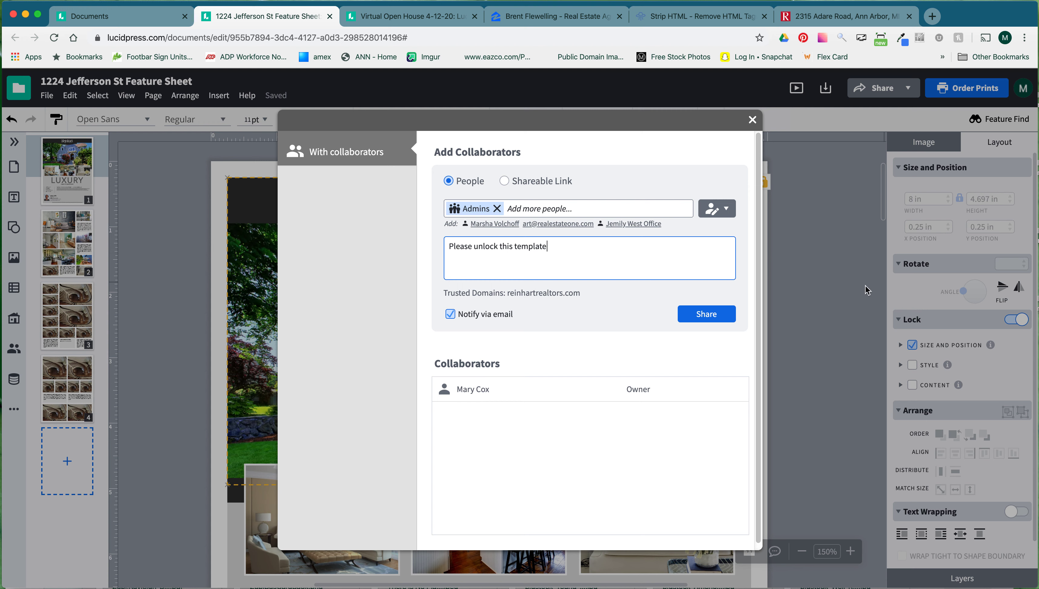
{"action": "left_click_drag", "start_coordinate": [547, 247], "coordinate": [429, 242]}
{"action": "key", "text": "BackSpace"}
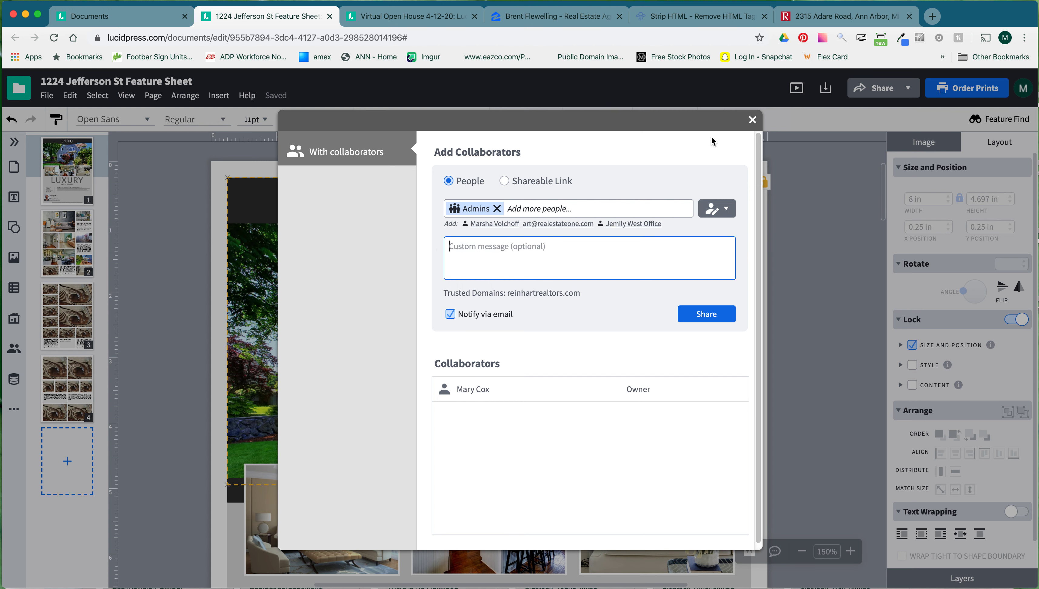
{"action": "left_click", "coordinate": [752, 121]}
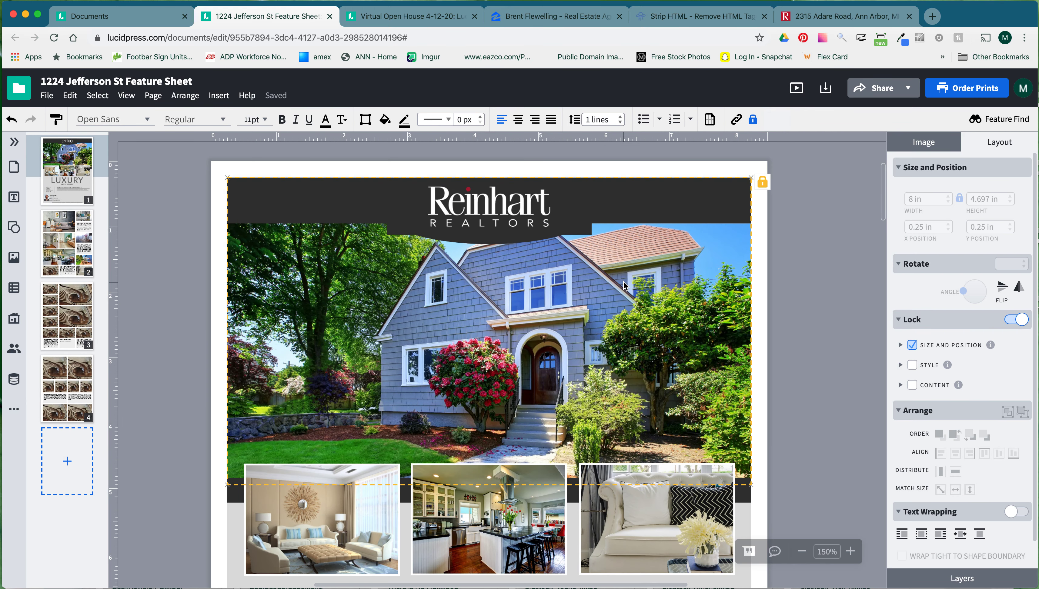
Put the bright living-room photo in the left interior photo frame.
{"action": "scroll", "coordinate": [624, 283], "scroll_direction": "down", "scroll_amount": 5}
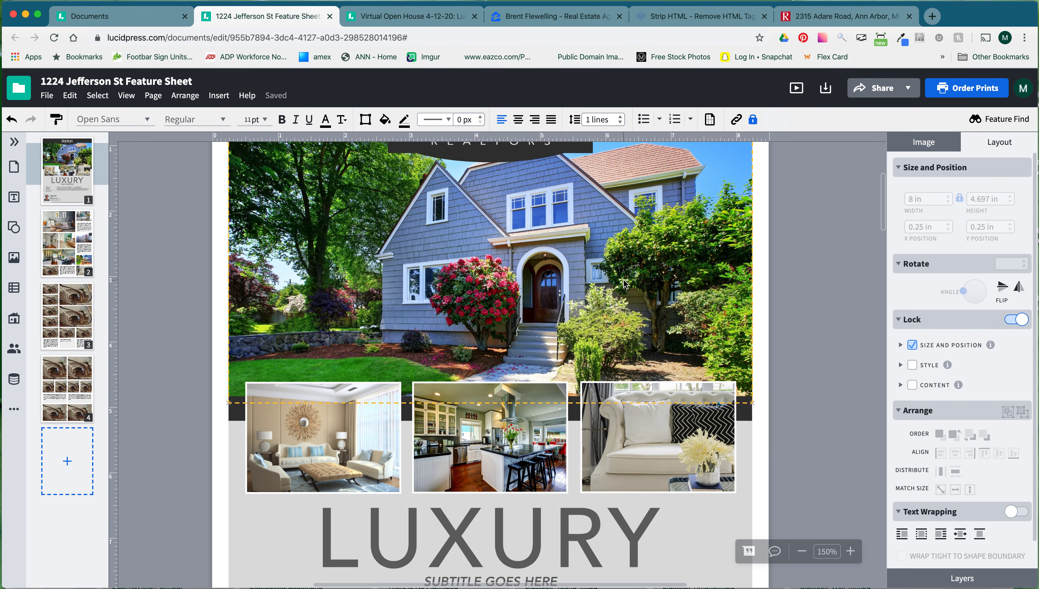
{"action": "scroll", "coordinate": [623, 279], "scroll_direction": "down", "scroll_amount": 3}
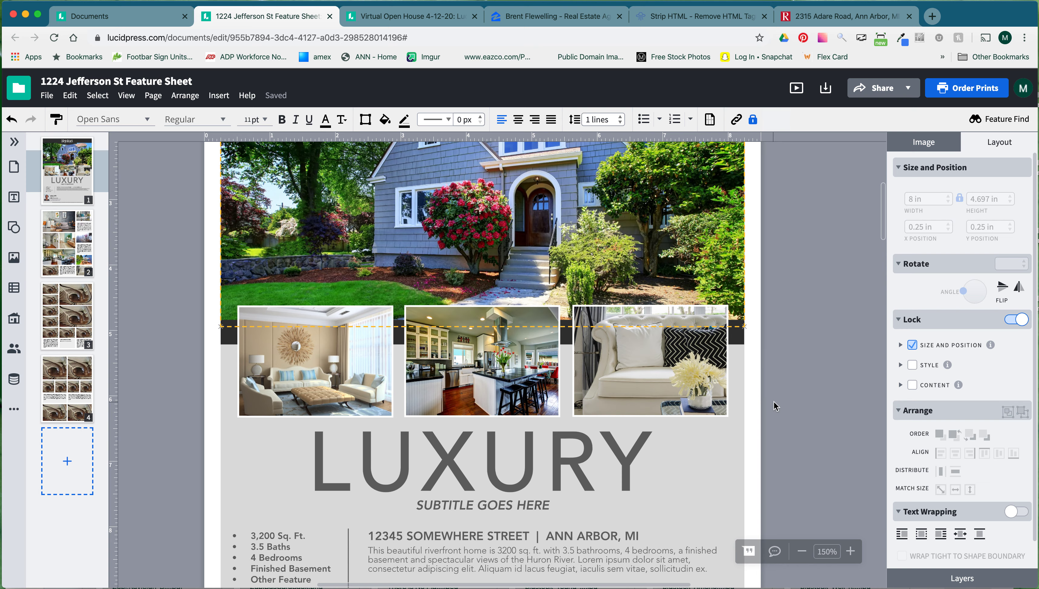
{"action": "left_click", "coordinate": [746, 406]}
{"action": "left_click", "coordinate": [332, 367]}
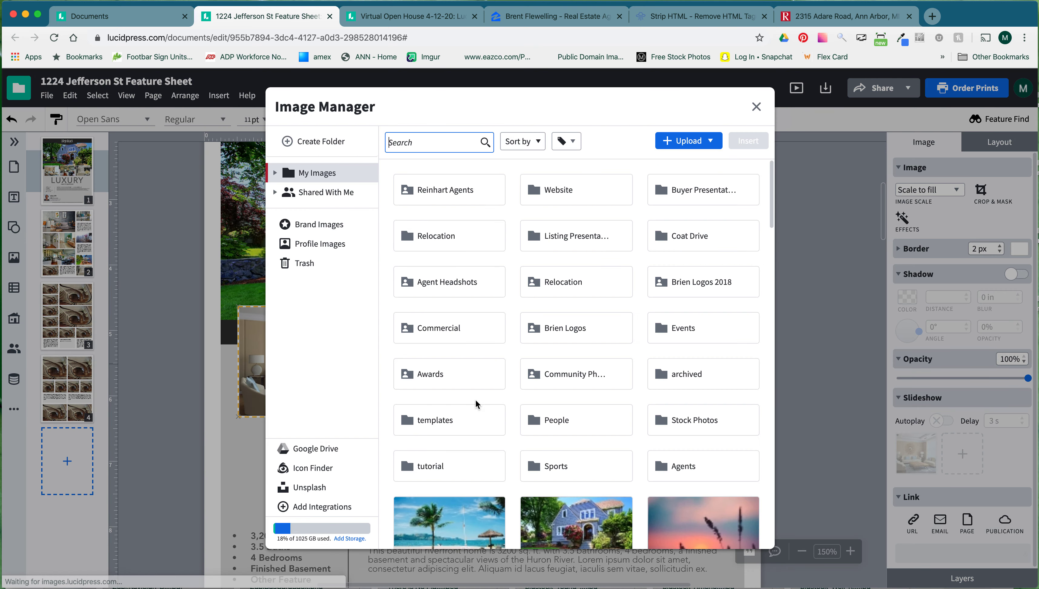
{"action": "scroll", "coordinate": [573, 410], "scroll_direction": "down", "scroll_amount": 5}
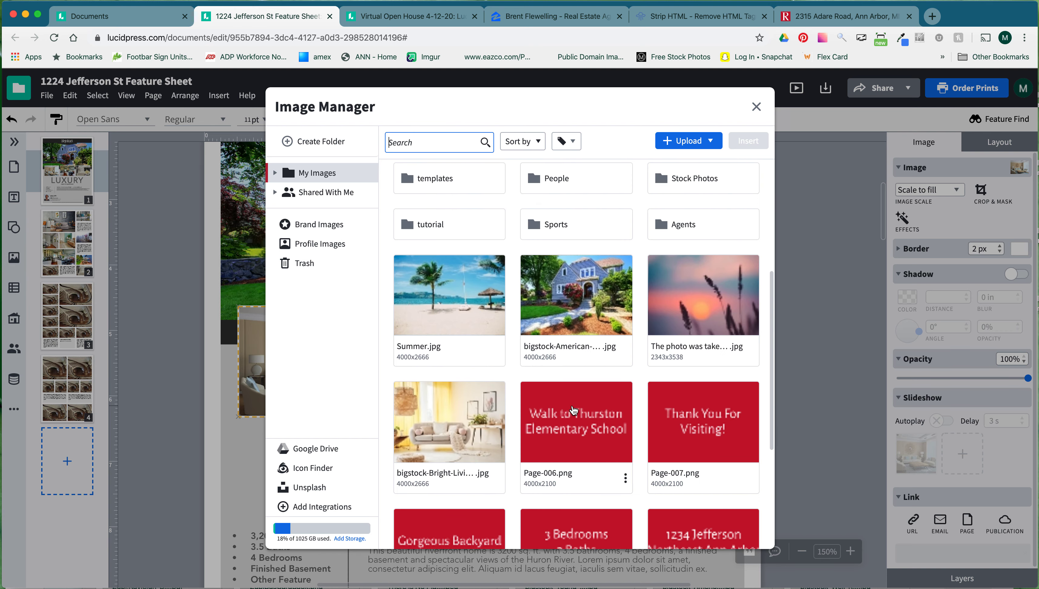
{"action": "double_click", "coordinate": [454, 430]}
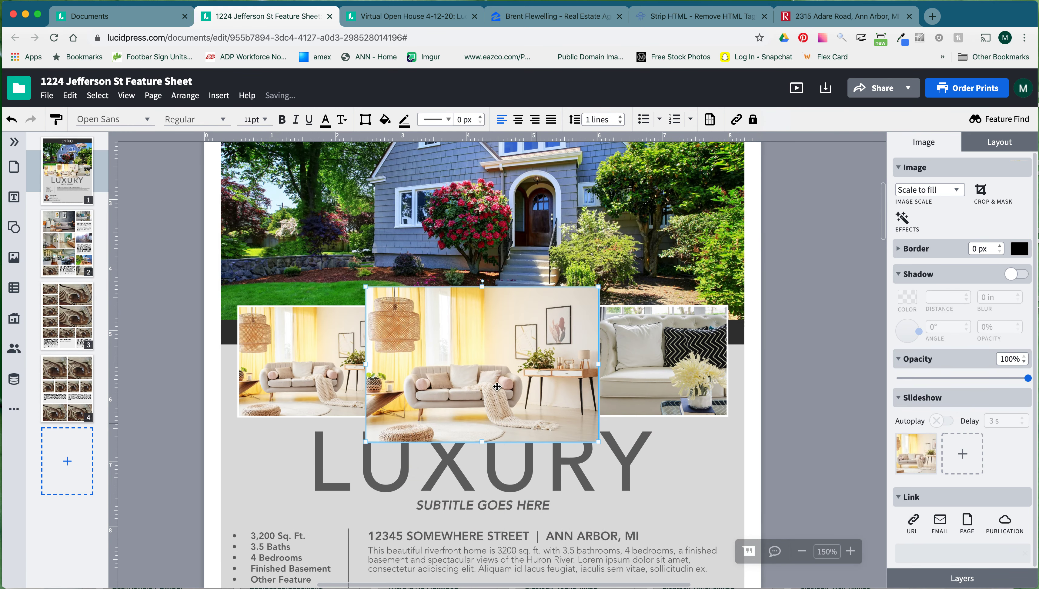
{"action": "mouse_move", "coordinate": [414, 342]}
{"action": "left_mouse_down"}
{"action": "mouse_move", "coordinate": [453, 368]}
{"action": "mouse_move", "coordinate": [414, 349]}
{"action": "left_mouse_up"}
{"action": "key", "text": "Delete"}
Replace the middle kitchen photo with the modern living-room image from Stock Photos.
{"action": "left_click", "coordinate": [515, 355]}
{"action": "double_click", "coordinate": [515, 355]}
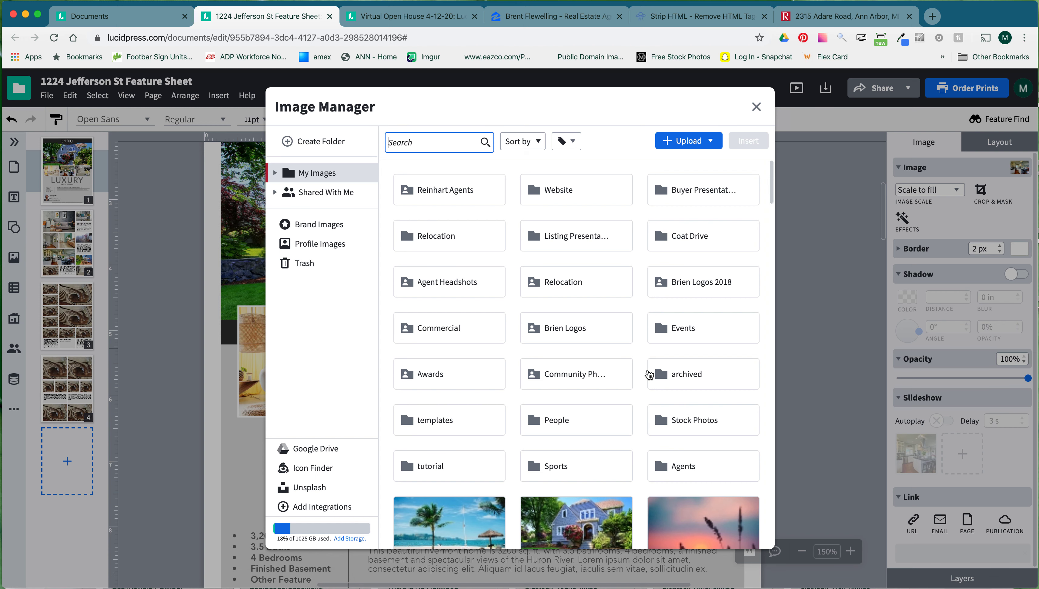
{"action": "left_click", "coordinate": [668, 417]}
{"action": "double_click", "coordinate": [668, 417]}
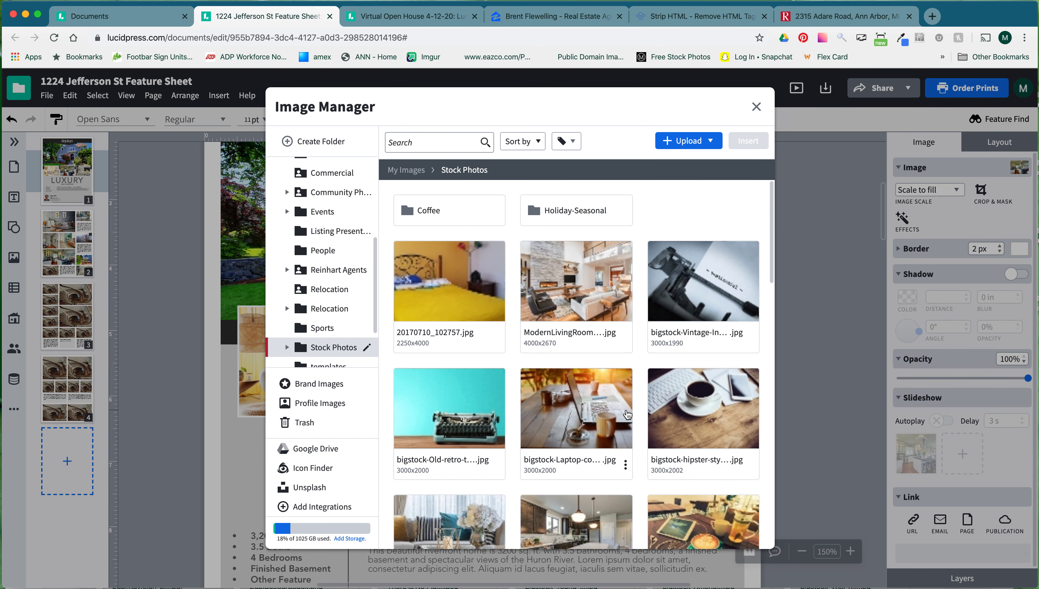
{"action": "left_click", "coordinate": [595, 309]}
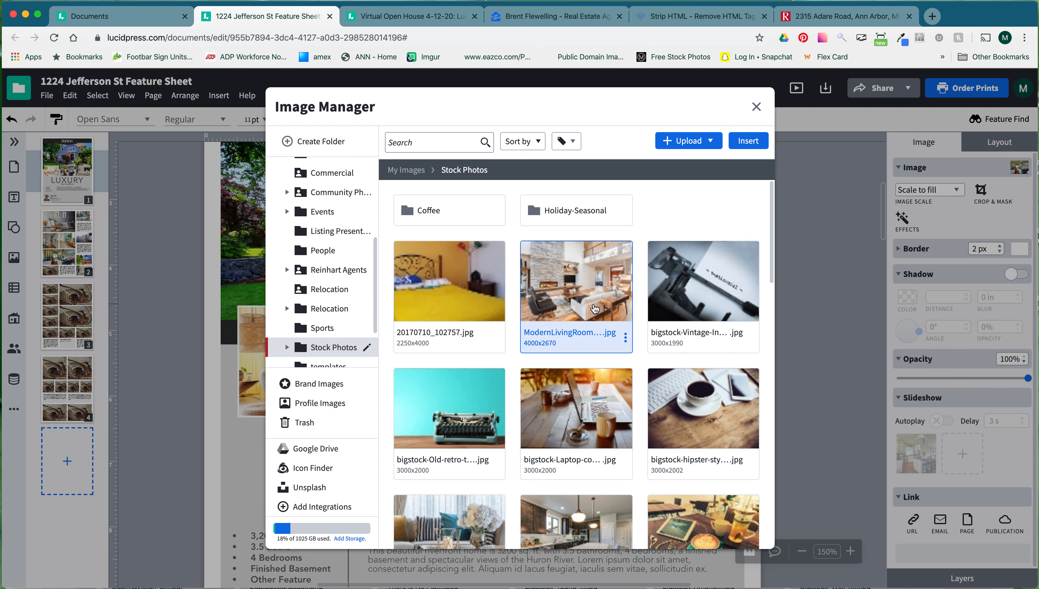
{"action": "double_click", "coordinate": [594, 309]}
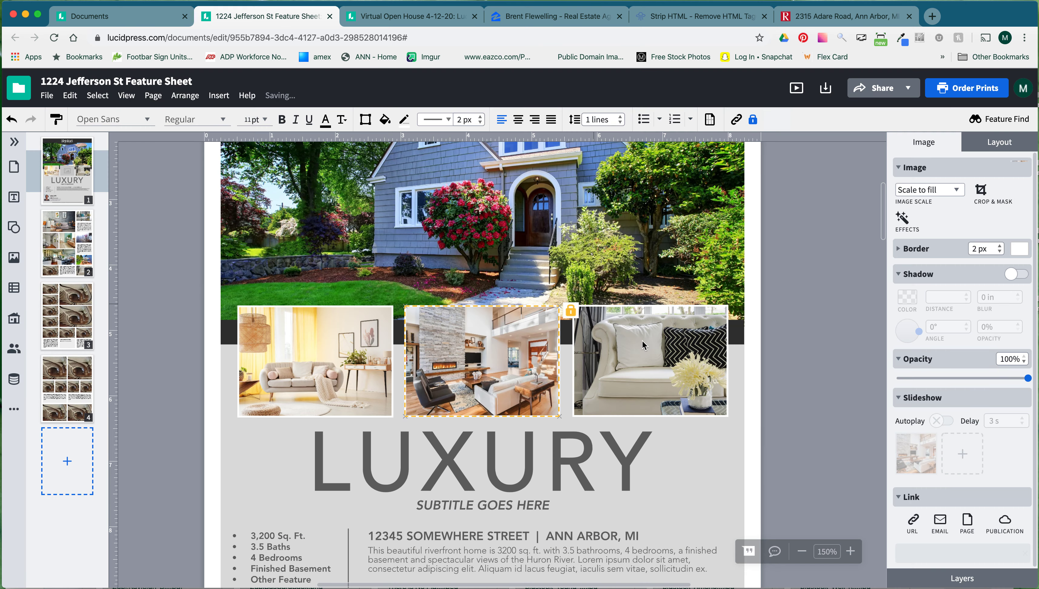
Place the kitchen image from Stock Photos in the right interior photo frame.
{"action": "double_click", "coordinate": [642, 343]}
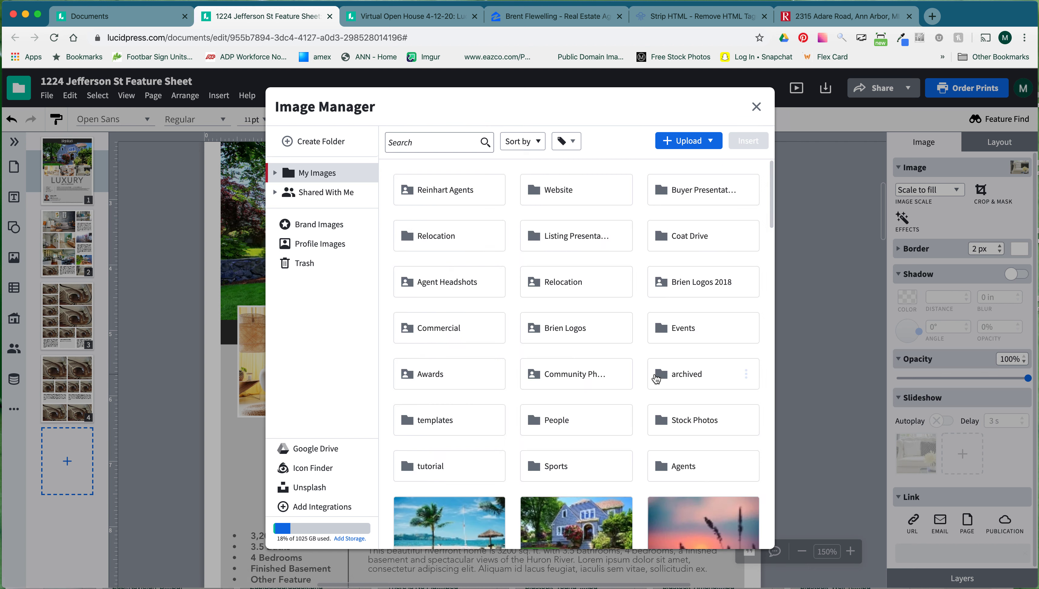
{"action": "left_click", "coordinate": [706, 420]}
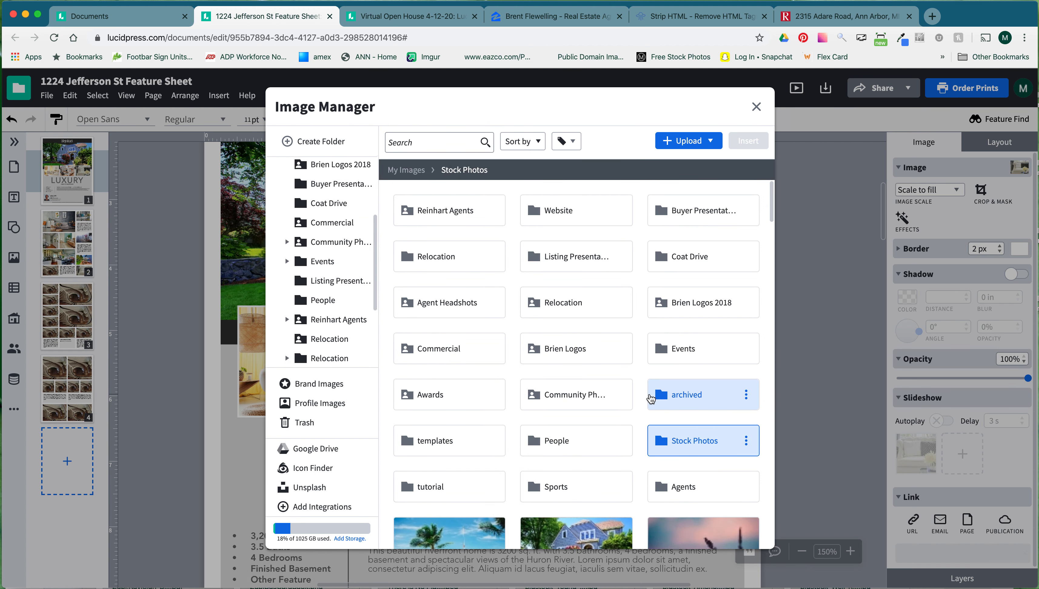
{"action": "scroll", "coordinate": [516, 432], "scroll_direction": "down", "scroll_amount": 3}
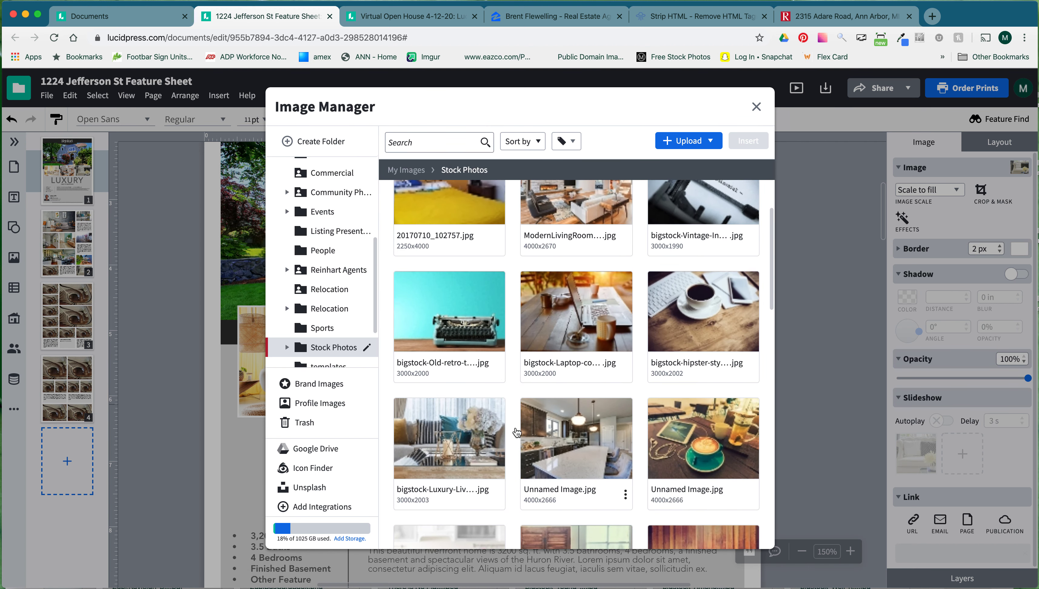
{"action": "double_click", "coordinate": [562, 432]}
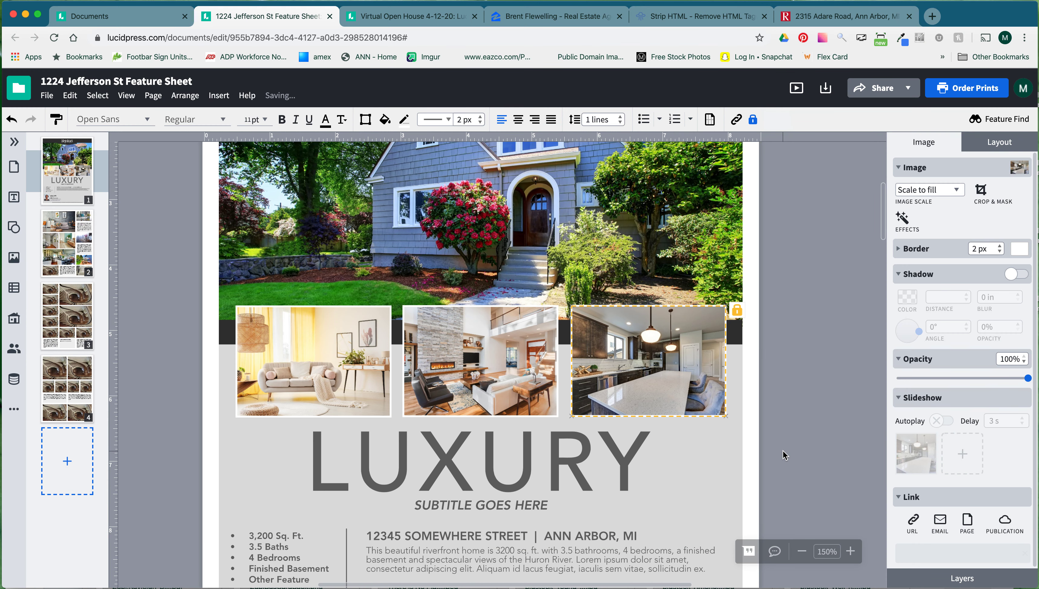
{"action": "scroll", "coordinate": [784, 453], "scroll_direction": "down", "scroll_amount": 2}
{"action": "scroll", "coordinate": [779, 448], "scroll_direction": "down", "scroll_amount": 3}
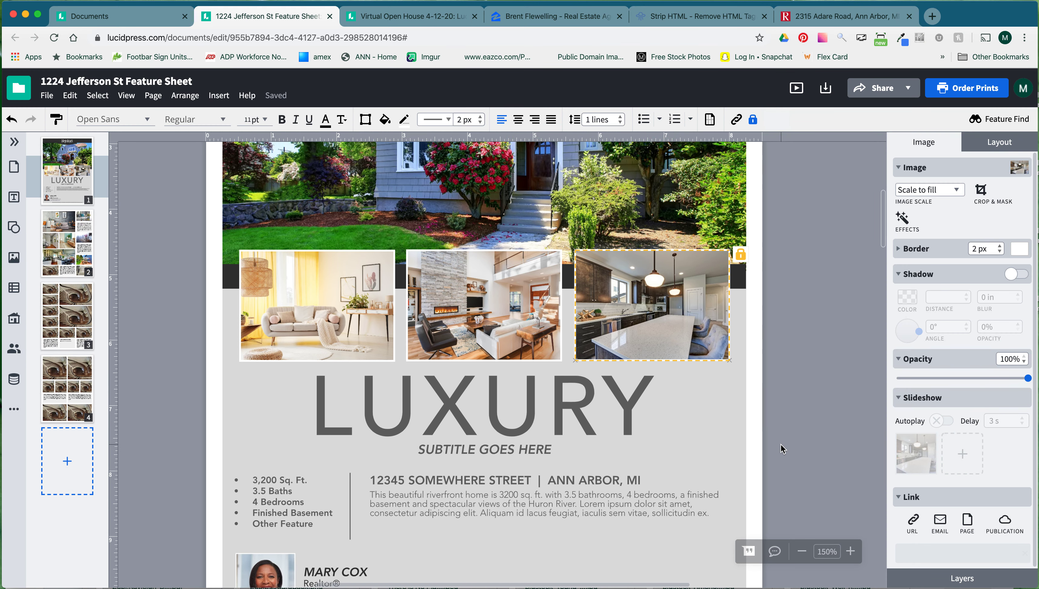
Change the cover title from LUXURY to 'gorgeous'.
{"action": "left_click", "coordinate": [502, 325]}
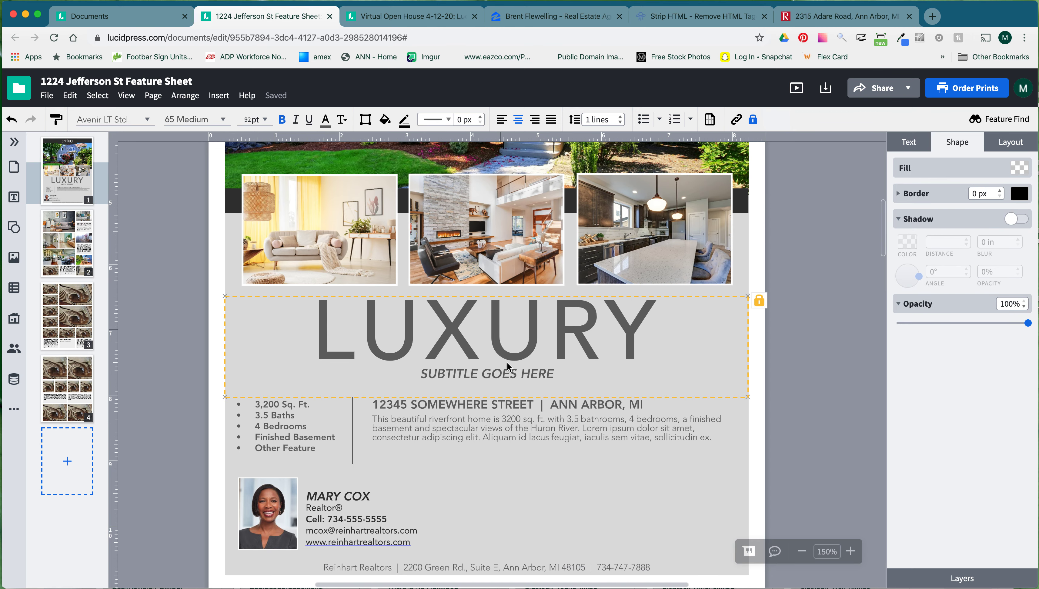
{"action": "left_click", "coordinate": [587, 354]}
{"action": "left_click_drag", "start_coordinate": [648, 343], "coordinate": [326, 333]}
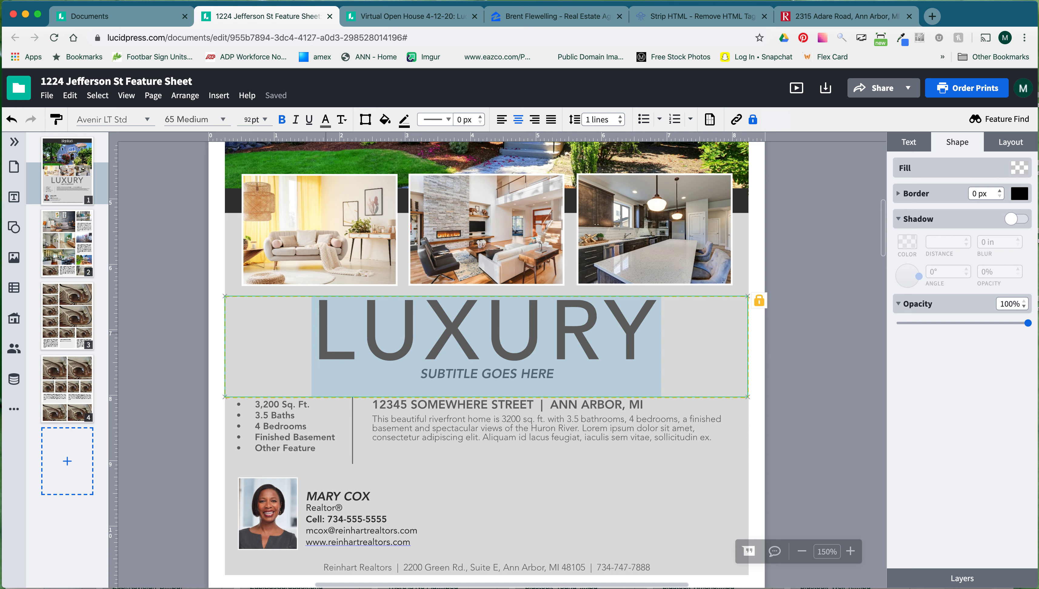
{"action": "type", "text": "gor"}
{"action": "key", "text": "BackSpace"}
{"action": "key", "text": "BackSpace"}
{"action": "key", "text": "BackSpace"}
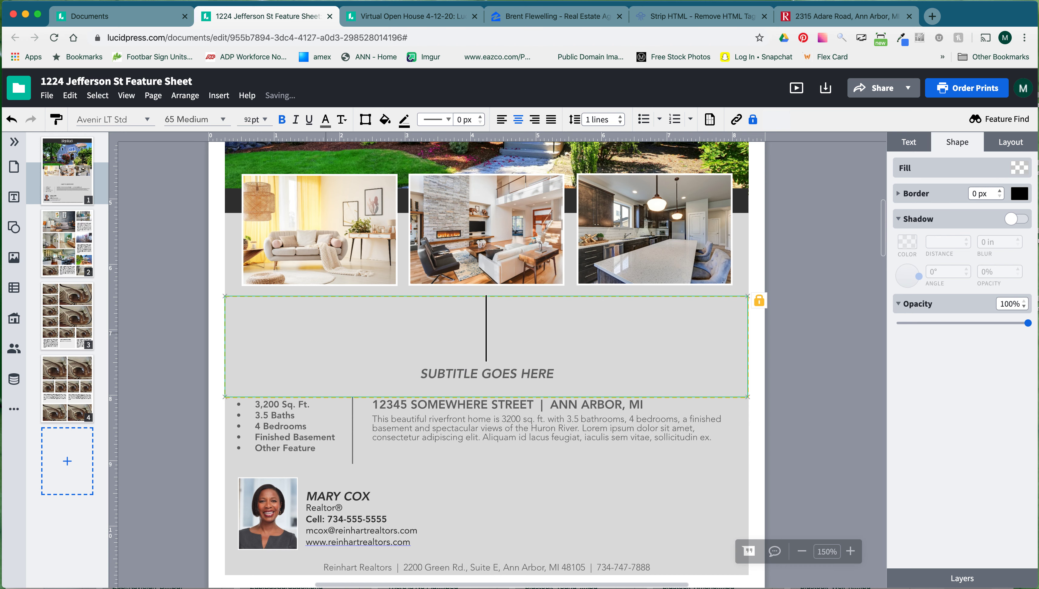
{"action": "type", "text": "gorgeous"}
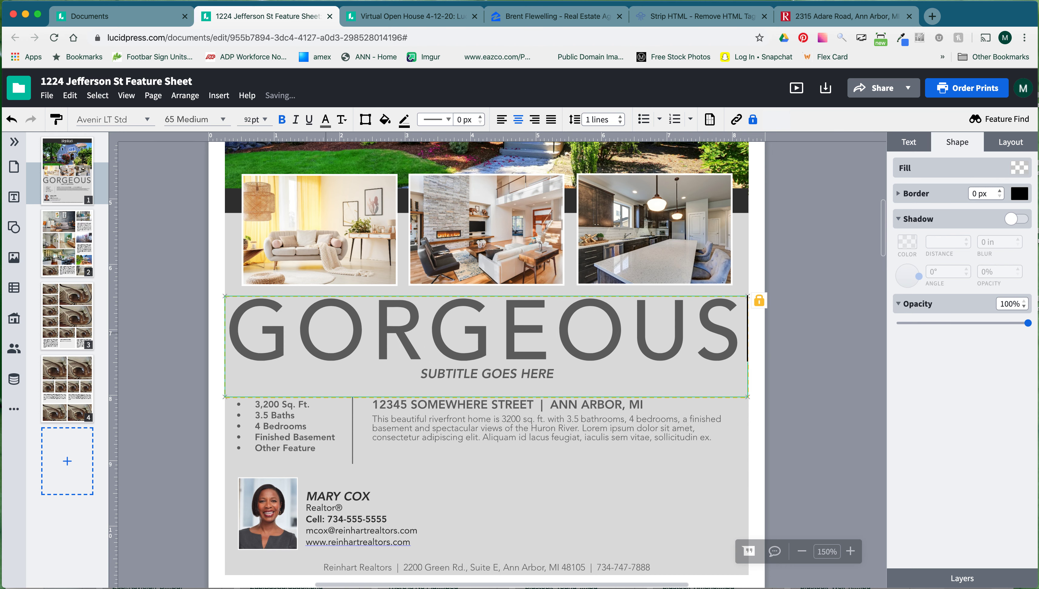
{"action": "left_click", "coordinate": [808, 406]}
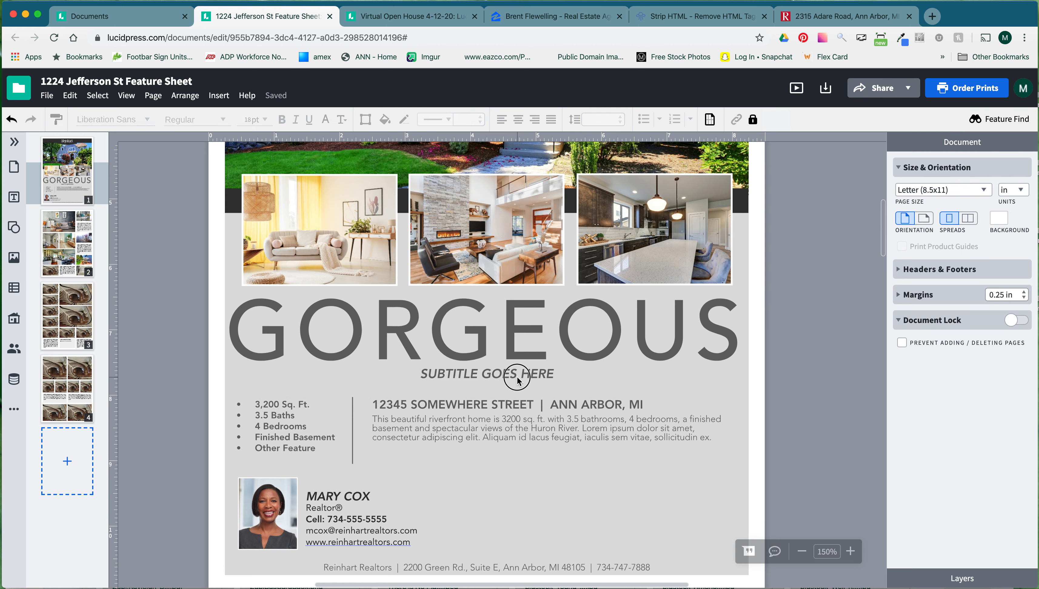
Replace the subtitle placeholder with 'BEAUTIFUL ANN ARBOR HILLS HOME', then switch to the Reinhart listing page.
{"action": "left_click", "coordinate": [536, 376]}
{"action": "left_click", "coordinate": [535, 376]}
{"action": "left_click_drag", "start_coordinate": [554, 374], "coordinate": [421, 373]}
{"action": "type", "text": "BEAUT"}
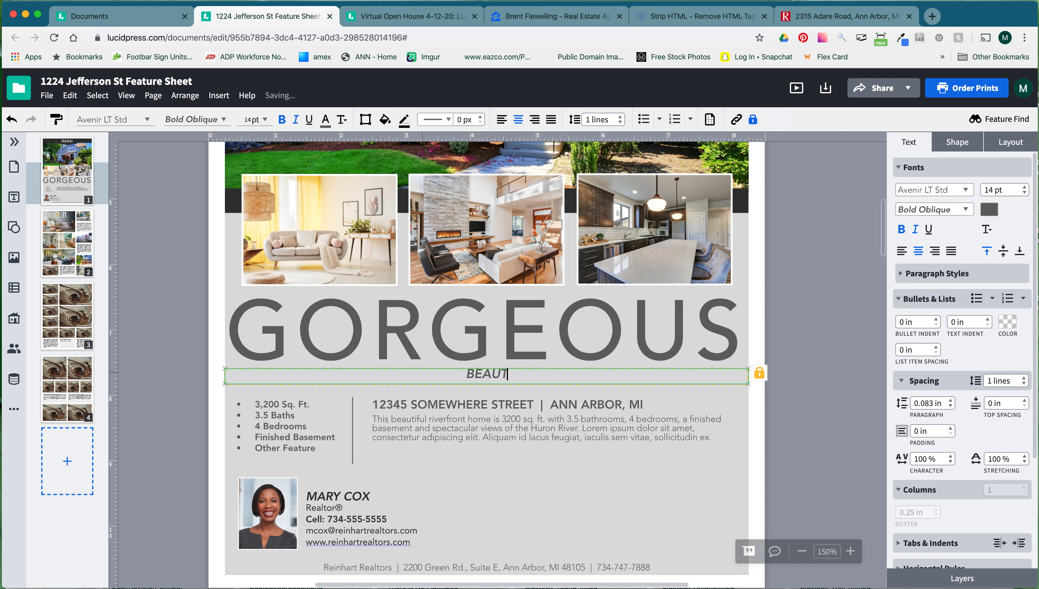
{"action": "type", "text": "IFUL ANN"}
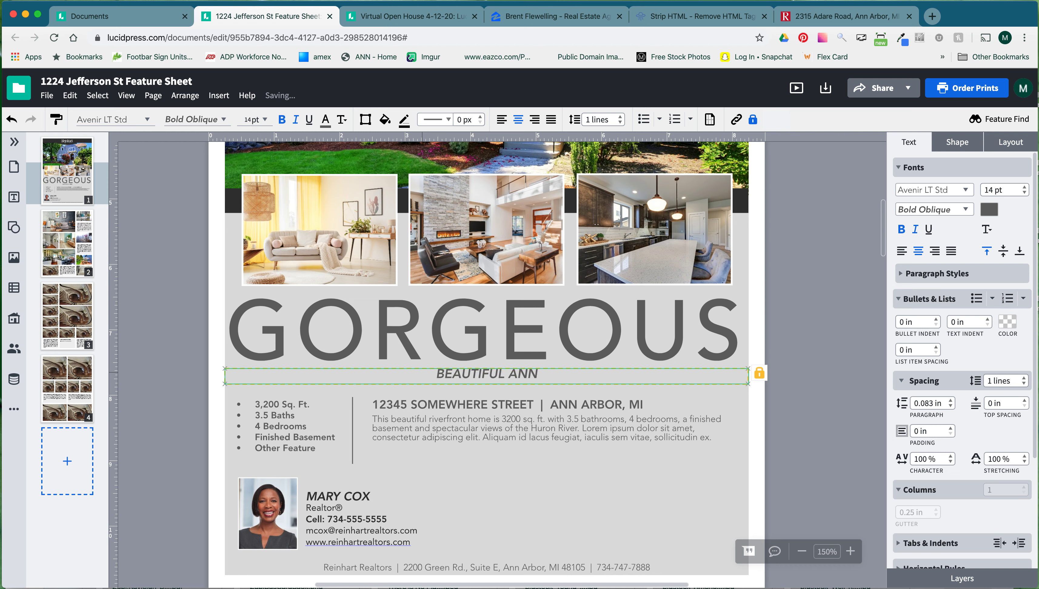
{"action": "type", "text": " ARBOR HILLS HOME"}
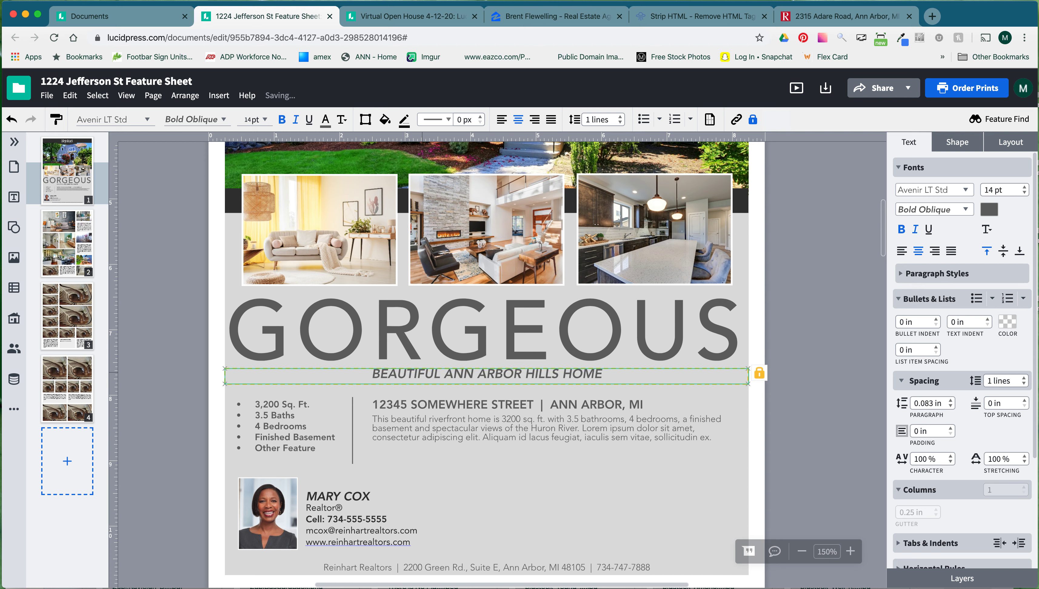
{"action": "left_click", "coordinate": [799, 427]}
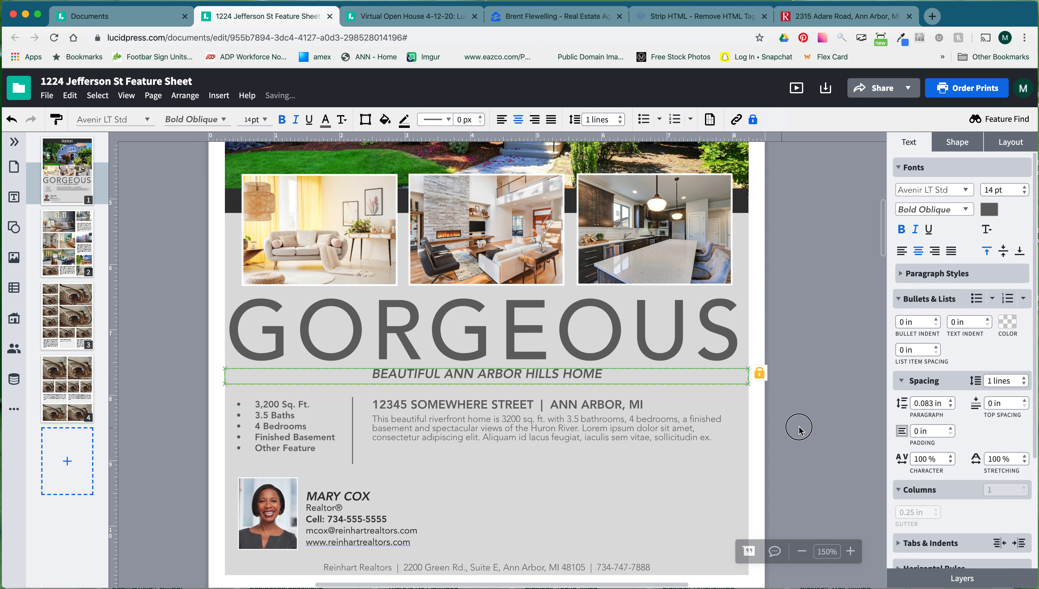
{"action": "left_click", "coordinate": [453, 429]}
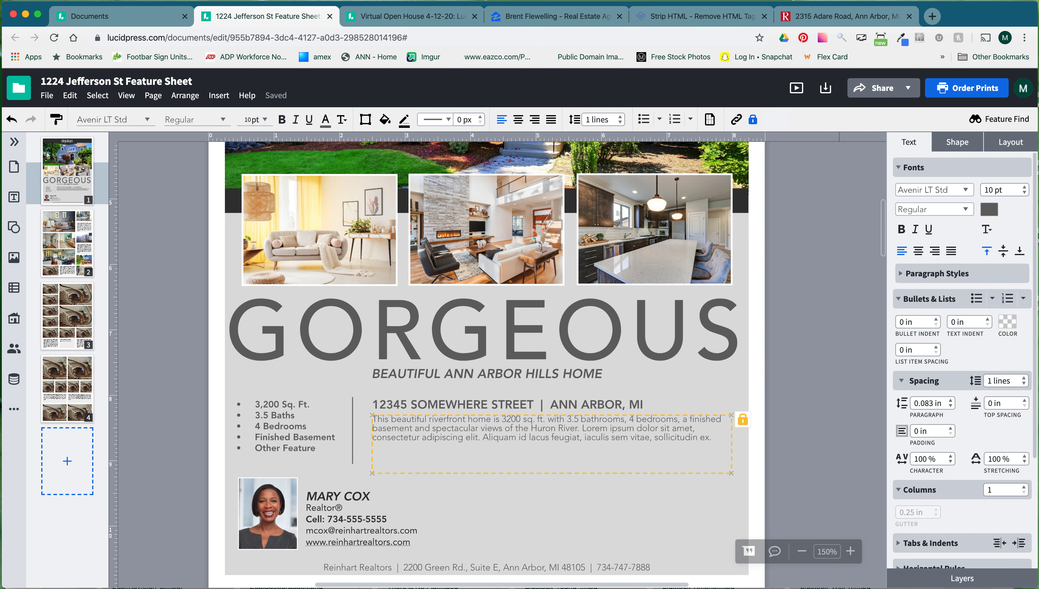
{"action": "key", "text": "super+9"}
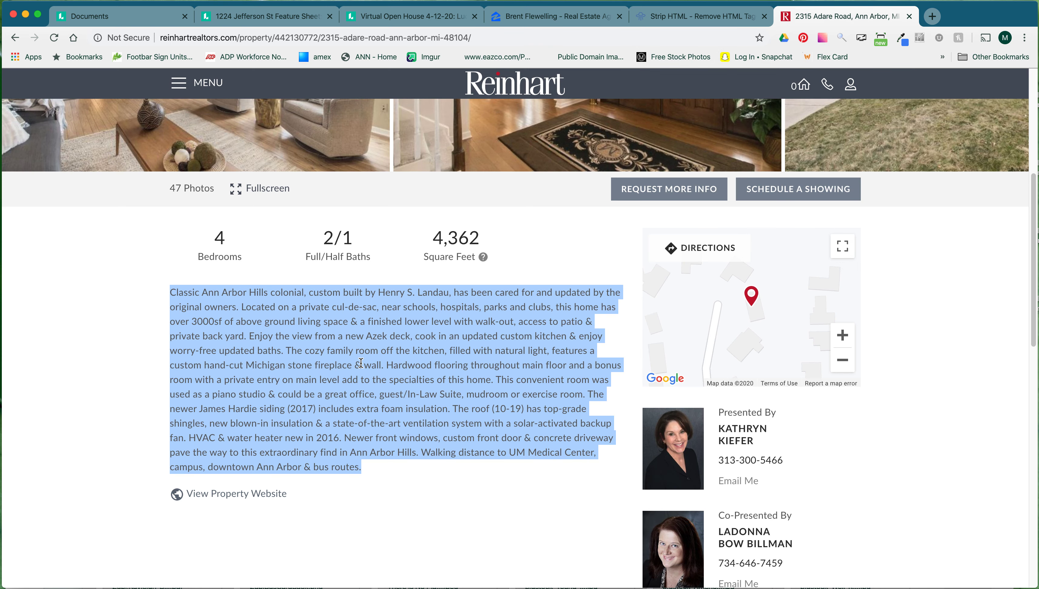
Select the listing's opening sentences through 'updated baths' on the Reinhart page.
{"action": "left_click", "coordinate": [363, 363]}
{"action": "left_click", "coordinate": [373, 467]}
{"action": "left_click", "coordinate": [317, 437], "text": "shift"}
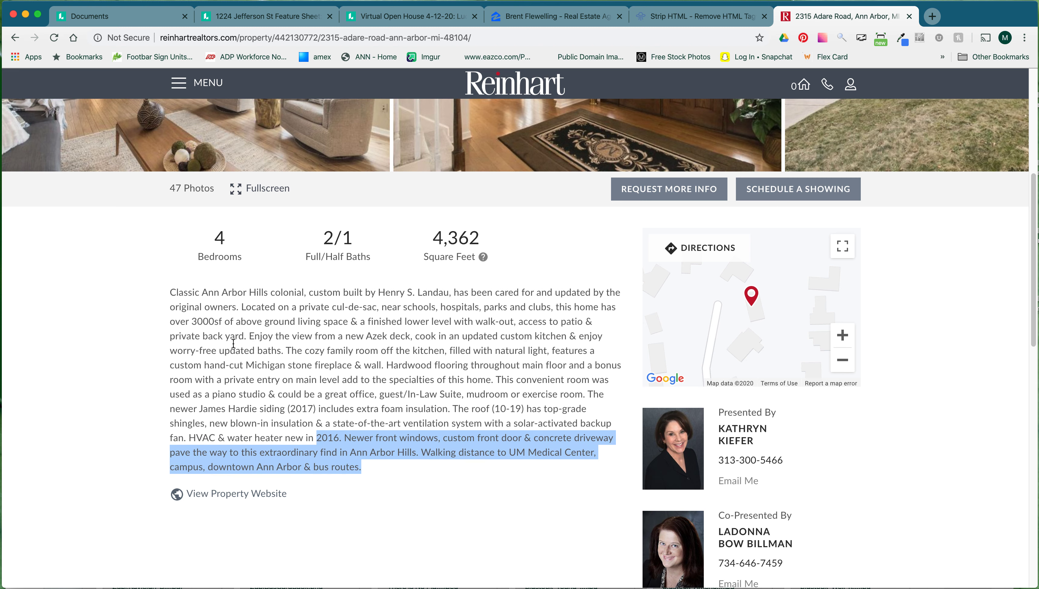
{"action": "left_click_drag", "start_coordinate": [164, 294], "coordinate": [284, 348]}
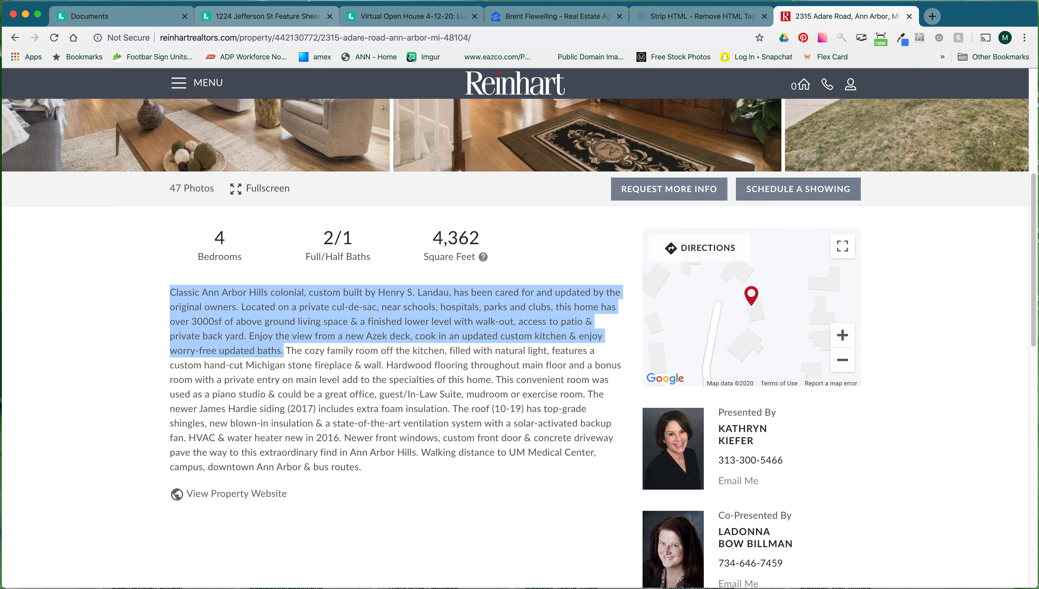
Paste the listing text over the placeholder description, starting 'Classic Ann Arbor Hills colonial'.
{"action": "left_click", "coordinate": [273, 16]}
{"action": "left_click", "coordinate": [442, 429]}
{"action": "key", "text": "super+a"}
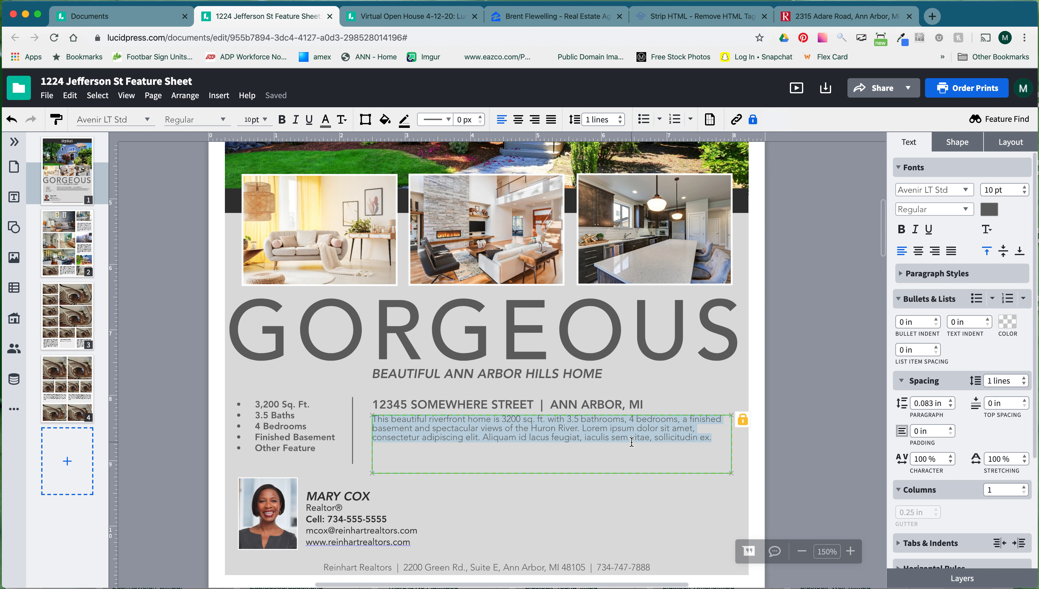
{"action": "key", "text": "super+v"}
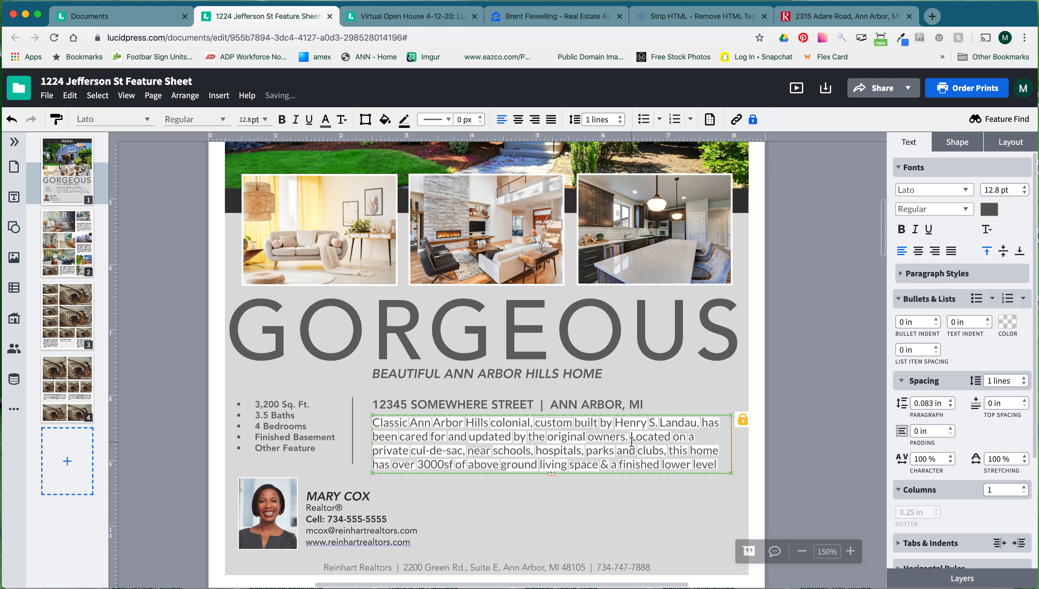
{"action": "left_click_drag", "start_coordinate": [419, 436], "coordinate": [563, 450]}
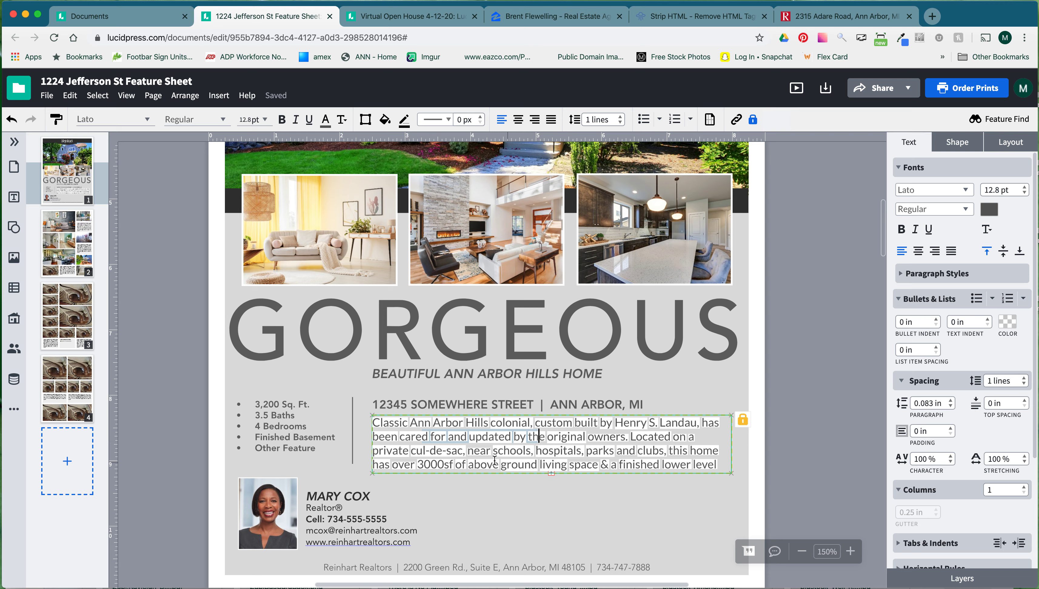
{"action": "double_click", "coordinate": [385, 423]}
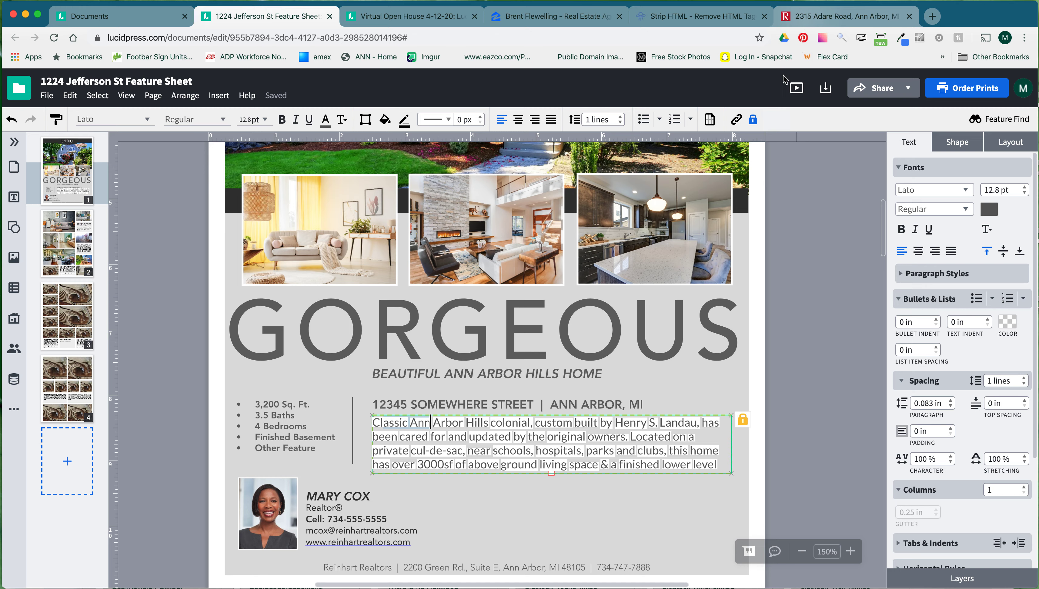
Recheck the listing page, then select all of the pasted description text.
{"action": "left_click", "coordinate": [825, 16]}
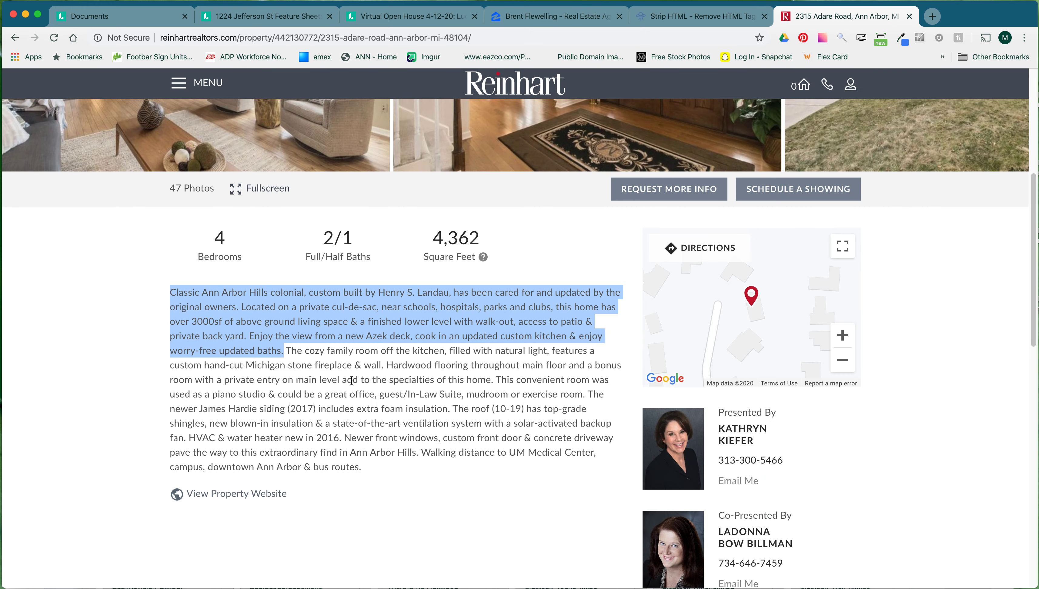
{"action": "left_click", "coordinate": [160, 293]}
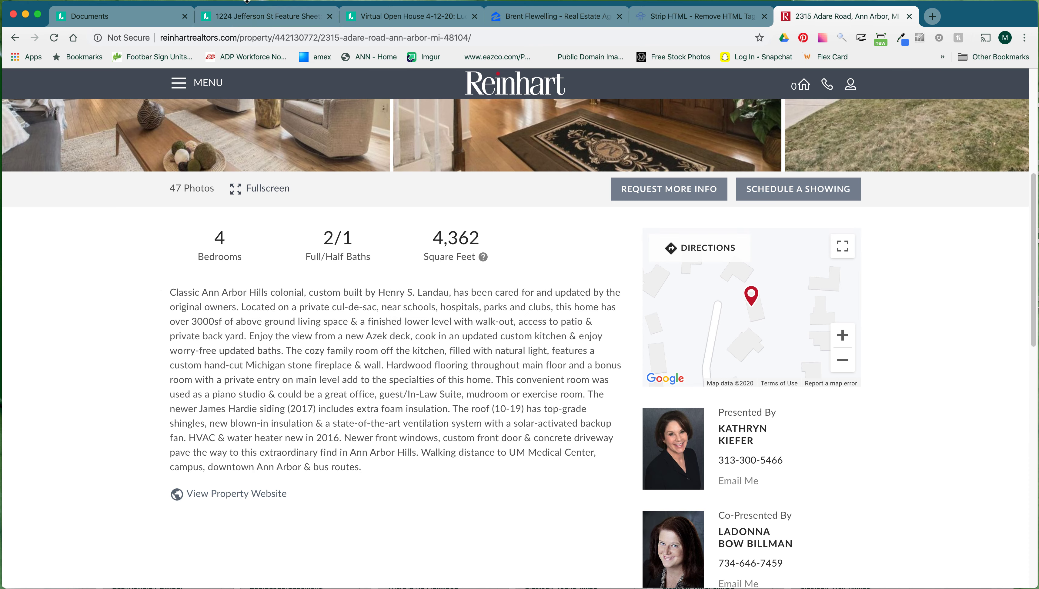
{"action": "left_click", "coordinate": [249, 17]}
{"action": "left_click", "coordinate": [430, 422]}
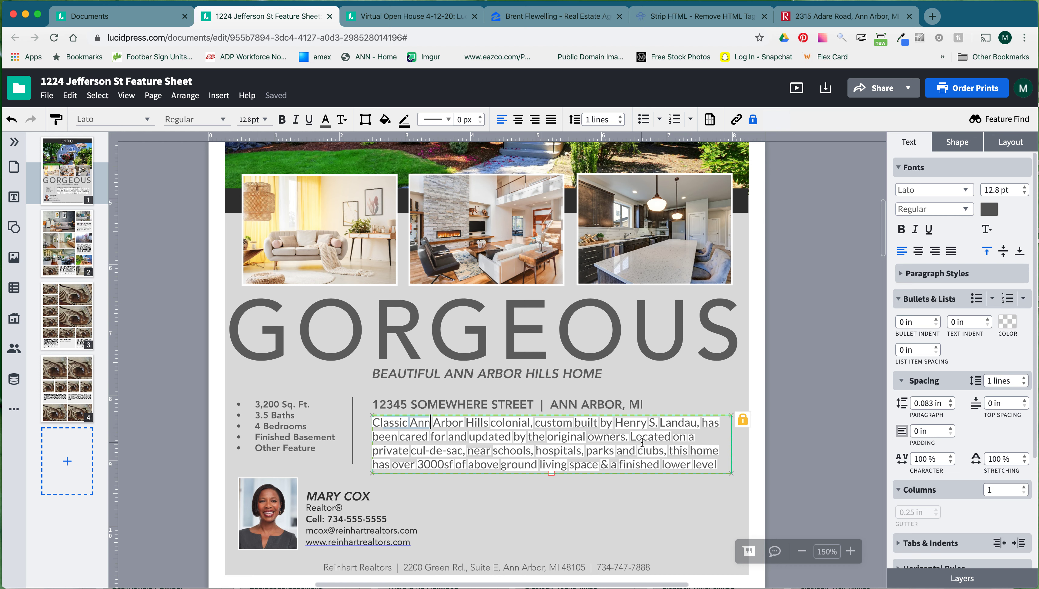
{"action": "left_click", "coordinate": [603, 435]}
{"action": "key", "text": "super+a"}
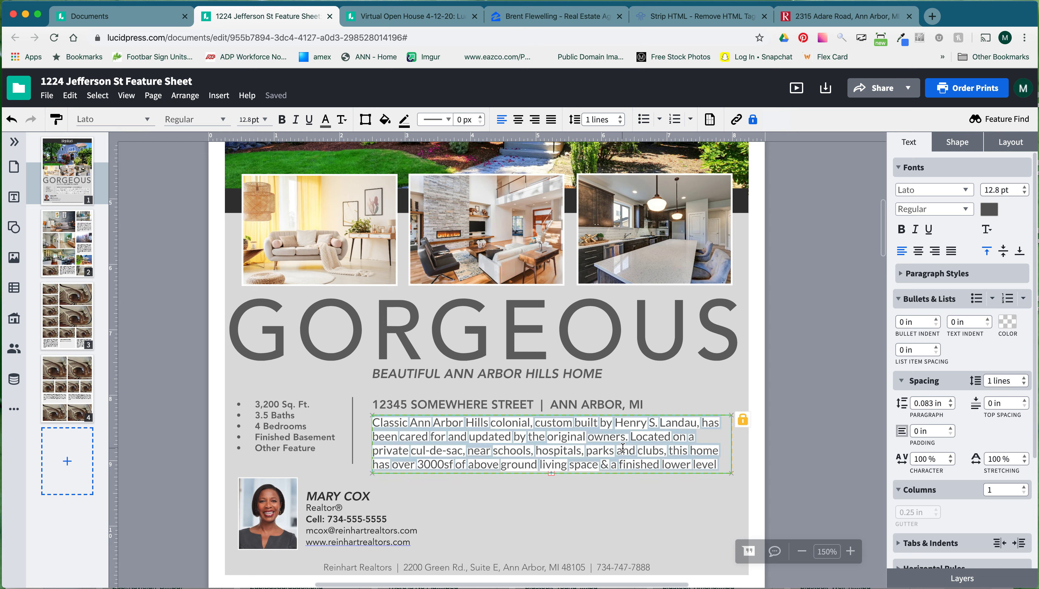
Make the description text black, turn off its white highlight, and reduce it to 10 pt.
{"action": "left_click", "coordinate": [988, 209]}
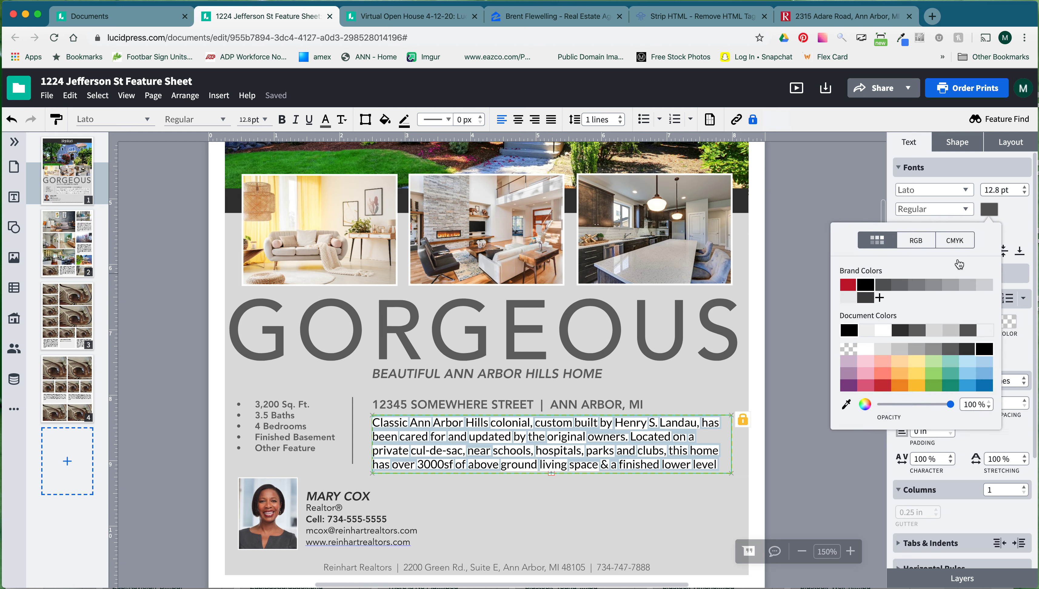
{"action": "left_click", "coordinate": [865, 284]}
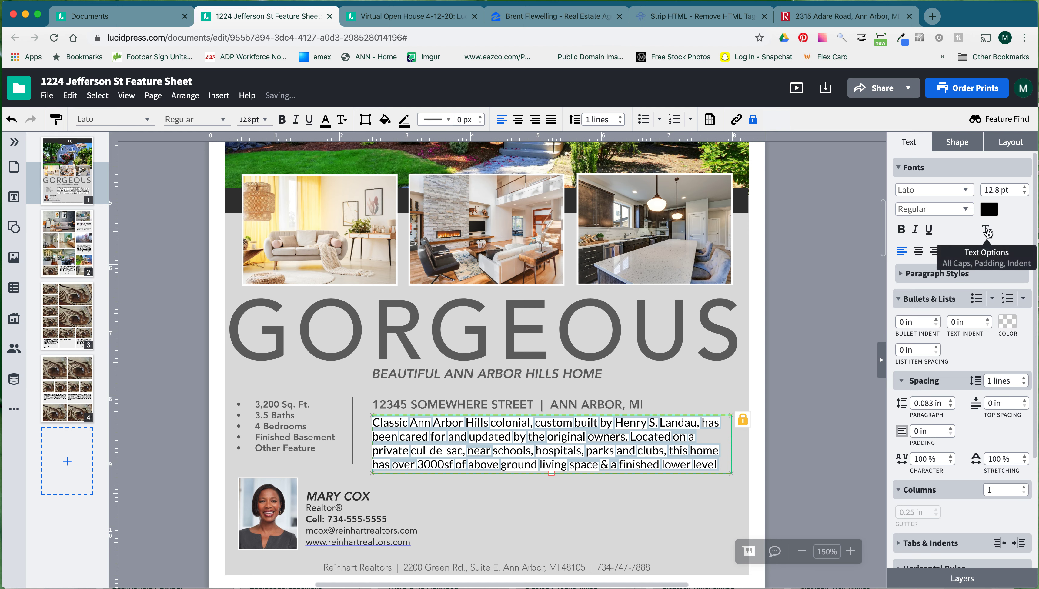
{"action": "left_click", "coordinate": [987, 231]}
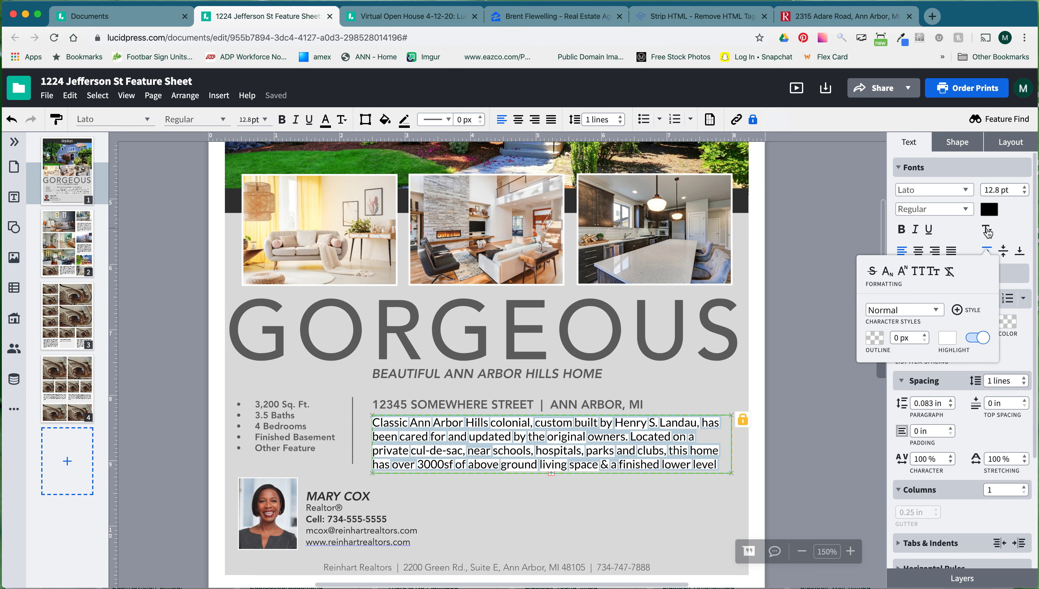
{"action": "left_click", "coordinate": [984, 339]}
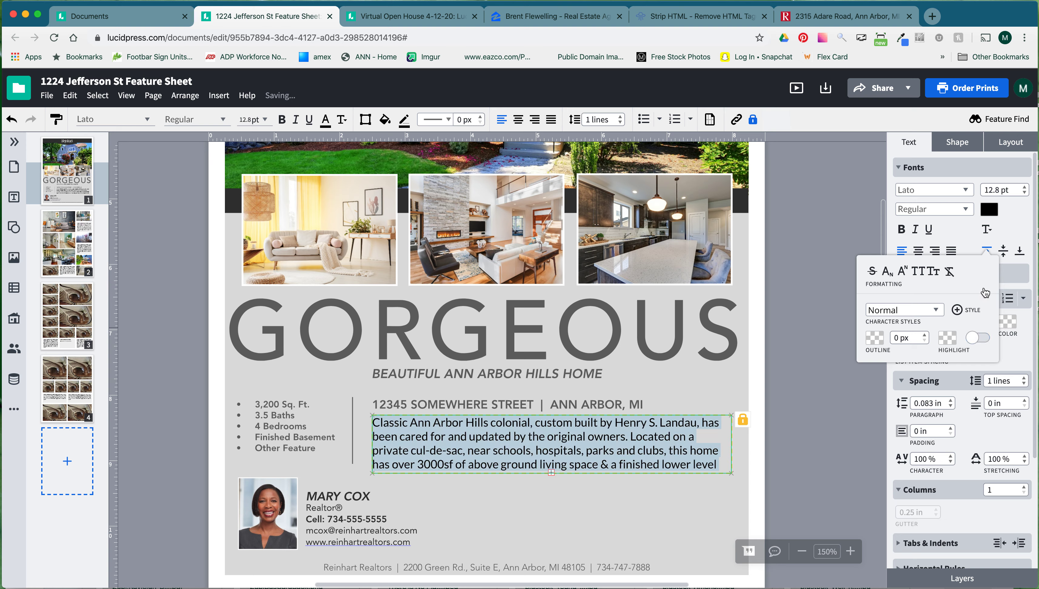
{"action": "left_click", "coordinate": [1025, 193]}
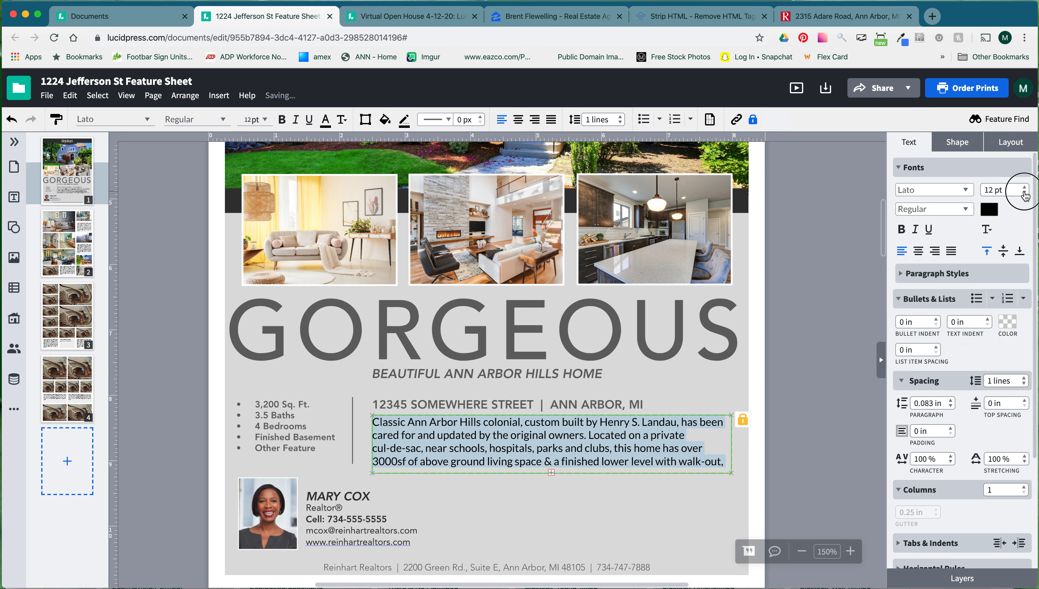
{"action": "left_click", "coordinate": [1025, 193]}
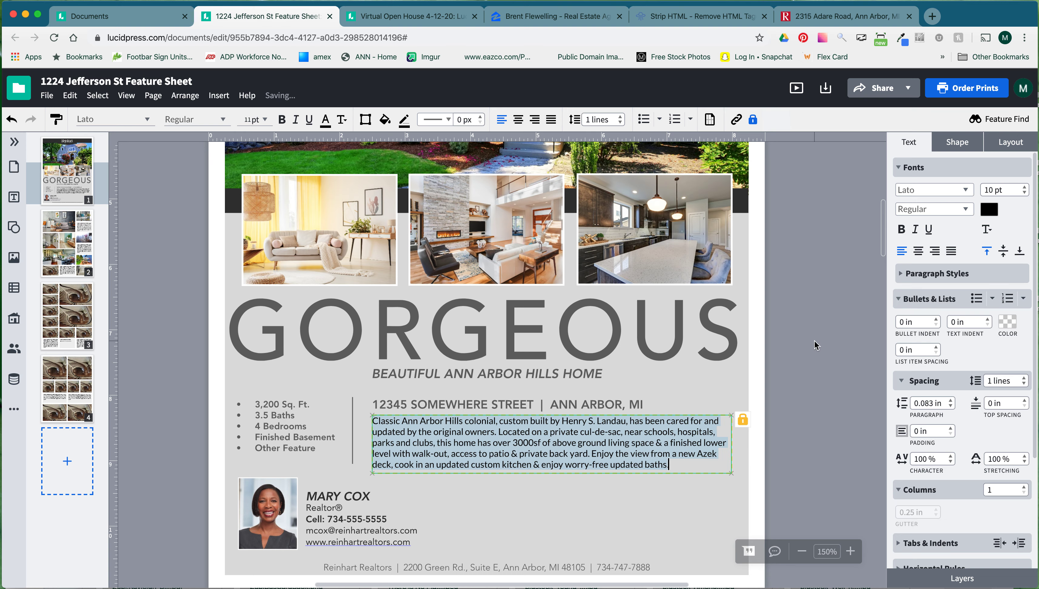
Reselect the whole description paragraph for further formatting.
{"action": "left_click", "coordinate": [714, 452]}
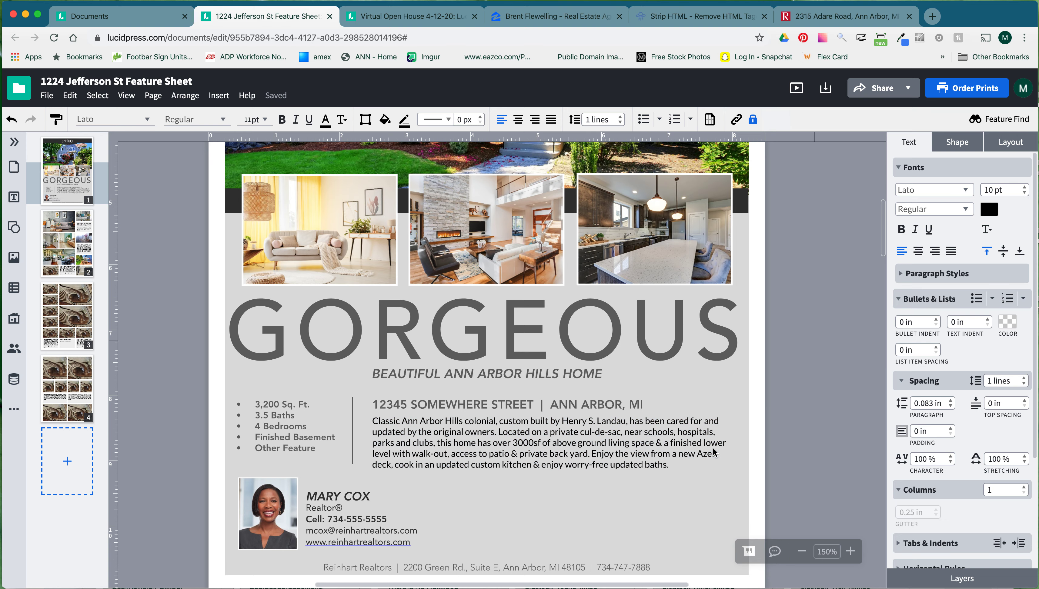
{"action": "left_click", "coordinate": [511, 451]}
{"action": "left_click", "coordinate": [629, 453]}
{"action": "left_click_drag", "start_coordinate": [674, 466], "coordinate": [372, 420]}
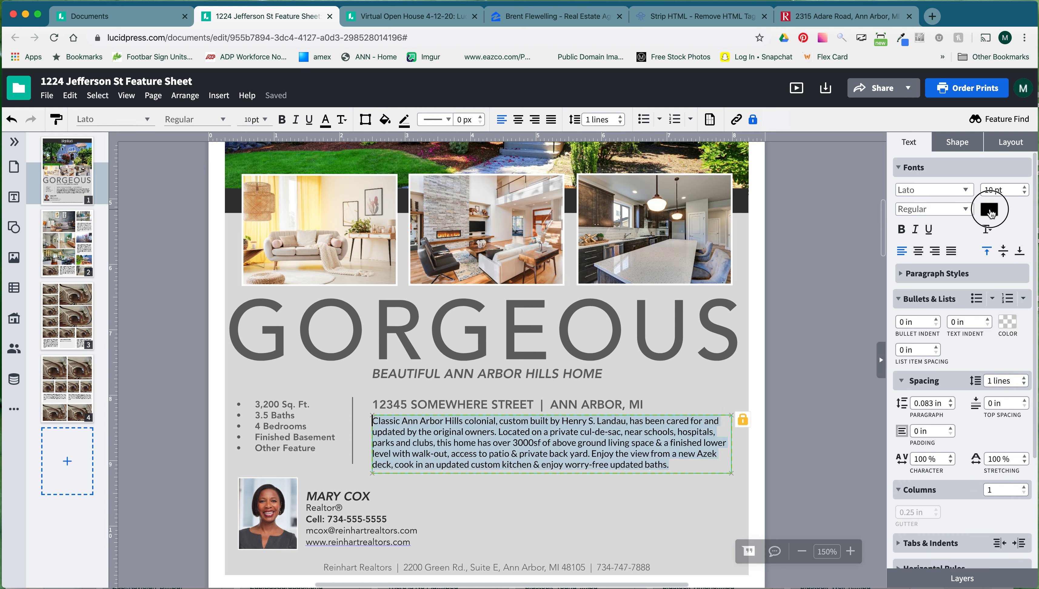
Colour the description paragraph Gray 70%, then go back into editing the description text.
{"action": "left_click", "coordinate": [989, 209]}
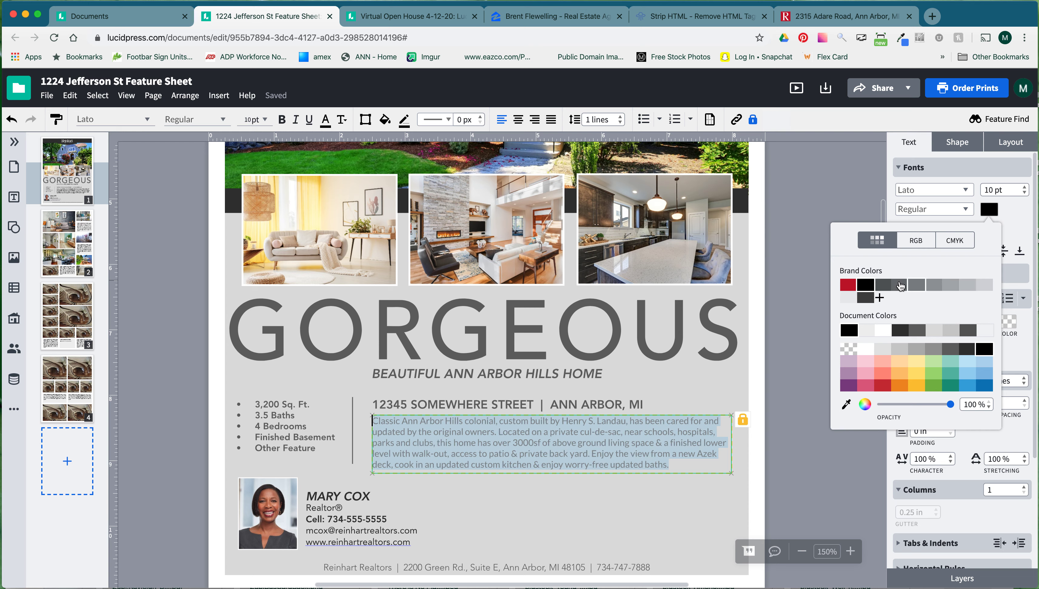
{"action": "left_click", "coordinate": [887, 287]}
{"action": "left_click", "coordinate": [769, 365]}
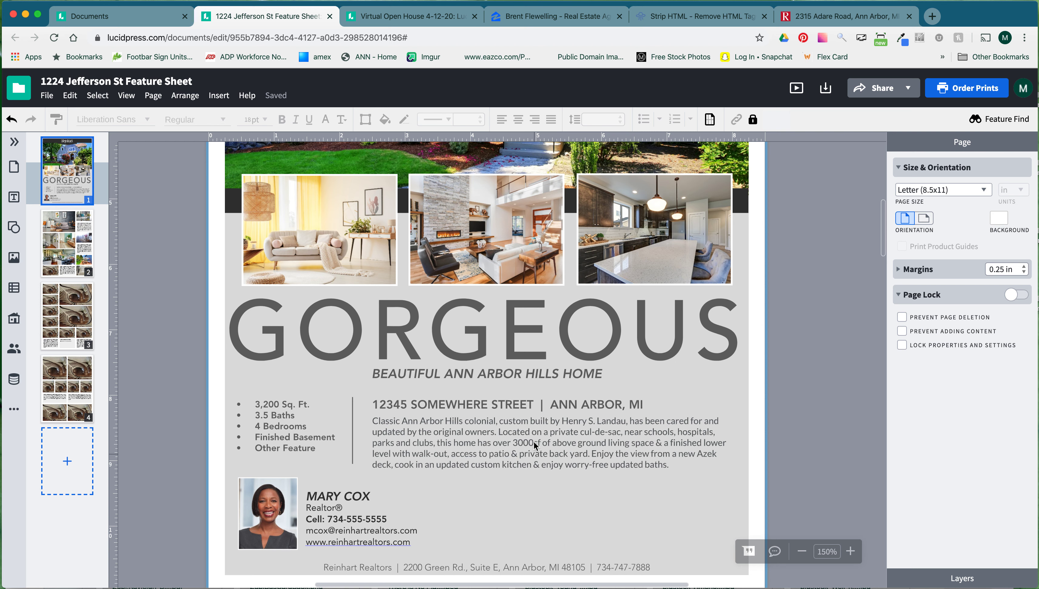
{"action": "left_click", "coordinate": [550, 453]}
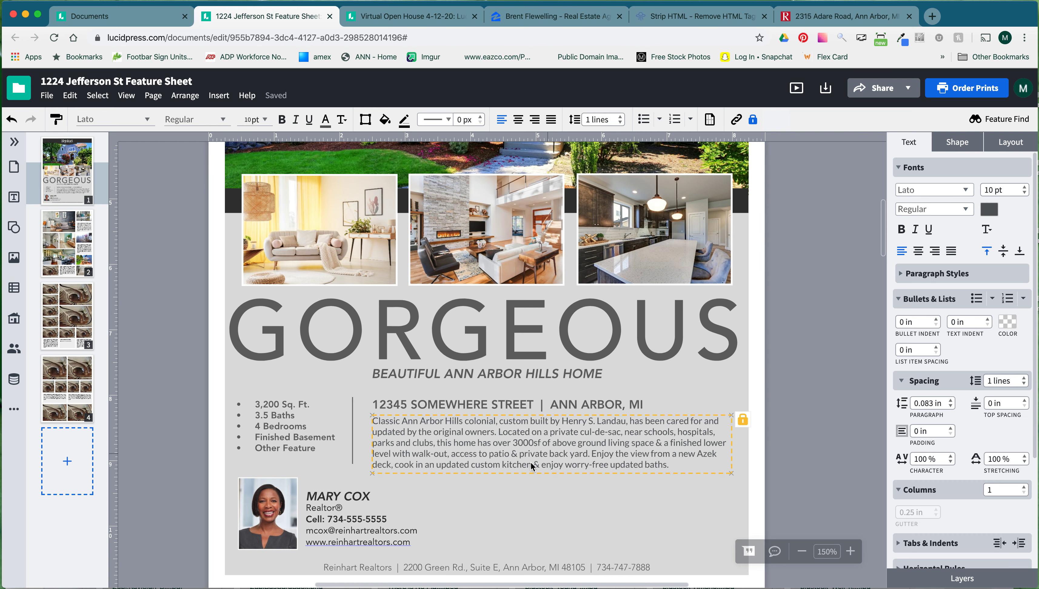
{"action": "left_click", "coordinate": [641, 447]}
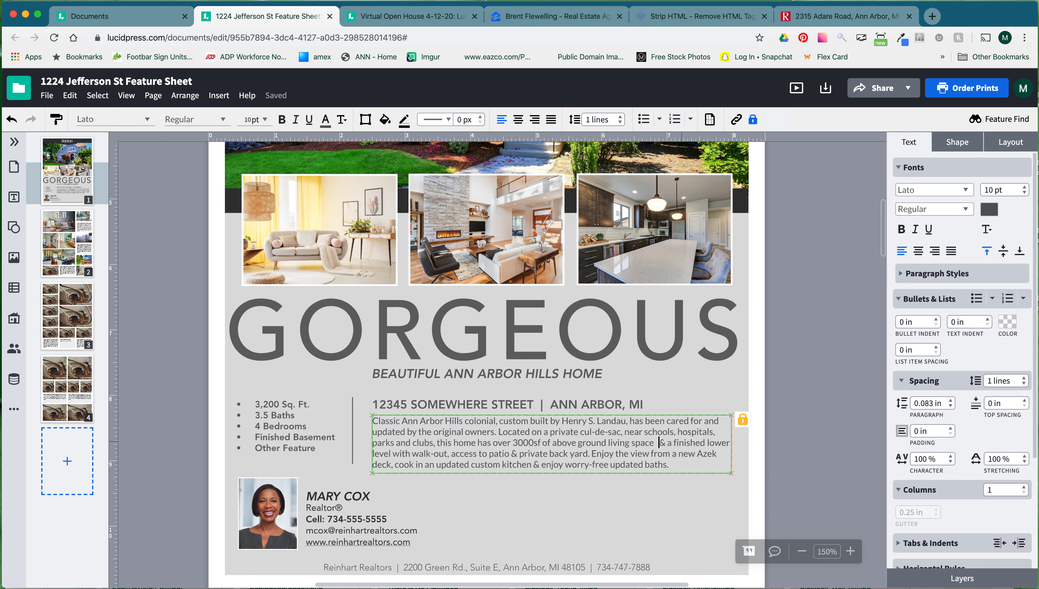
Add breaks in the description at 'finished lower level' and 'has over 3000sf of'.
{"action": "left_click", "coordinate": [678, 443]}
{"action": "key", "text": "Return"}
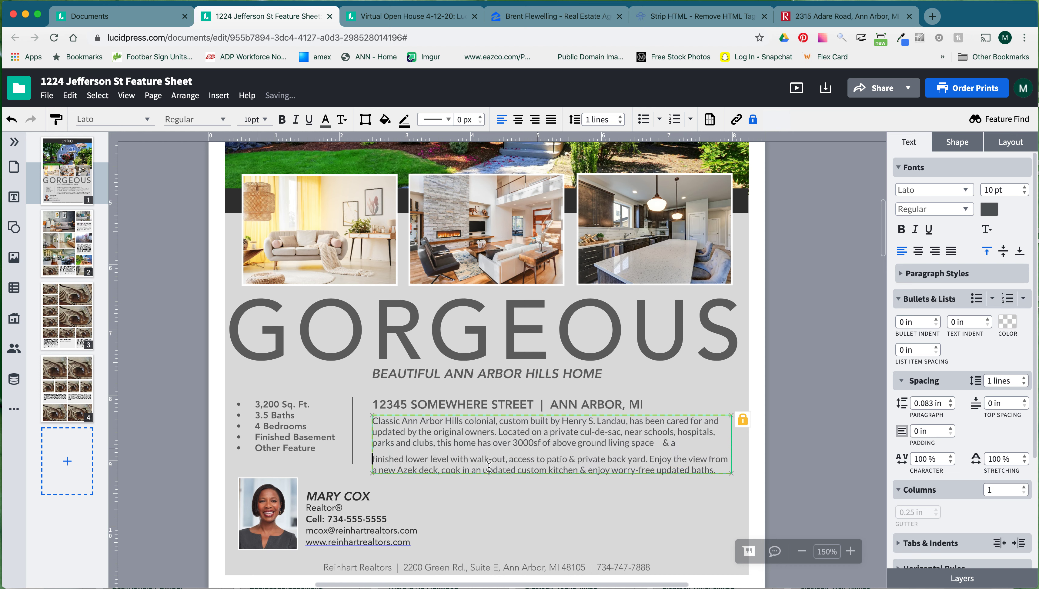
{"action": "left_click_drag", "start_coordinate": [551, 442], "coordinate": [476, 443]}
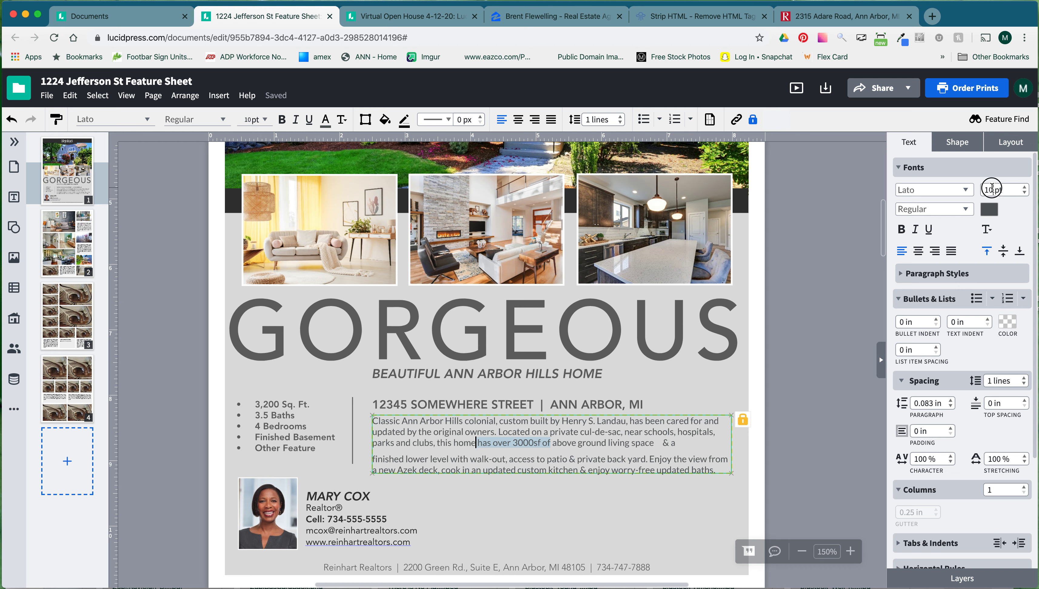
{"action": "key", "text": "Return"}
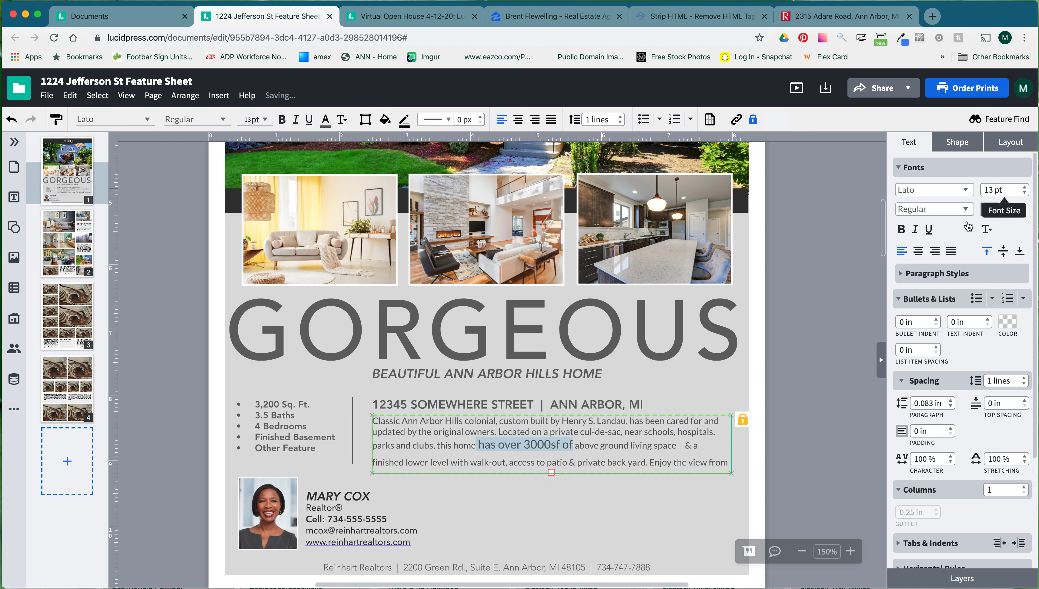
{"action": "left_click", "coordinate": [640, 466]}
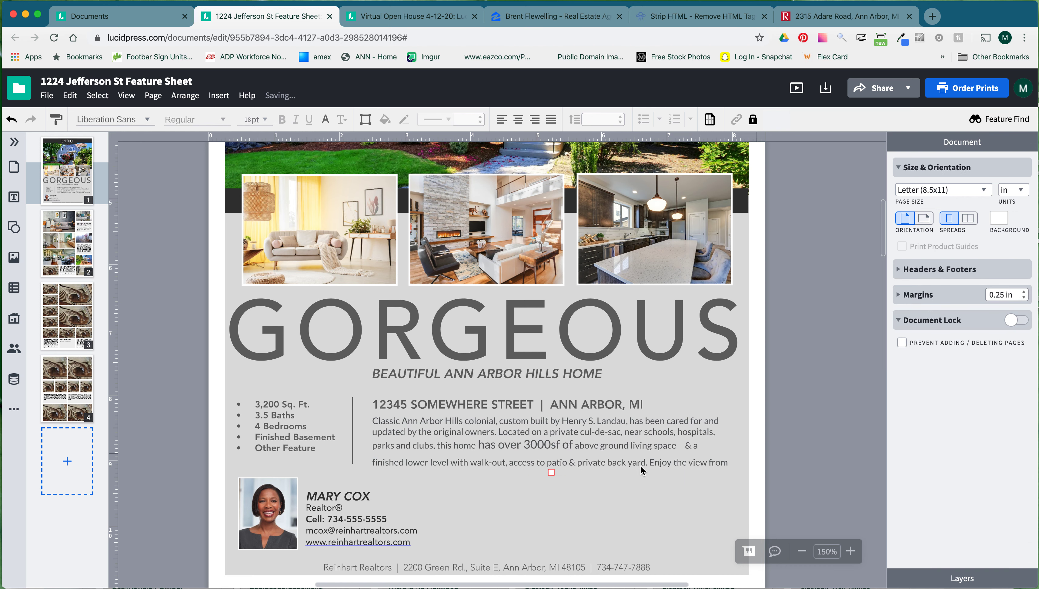
Undo the description edits back to the placeholder text.
{"action": "left_click", "coordinate": [653, 447]}
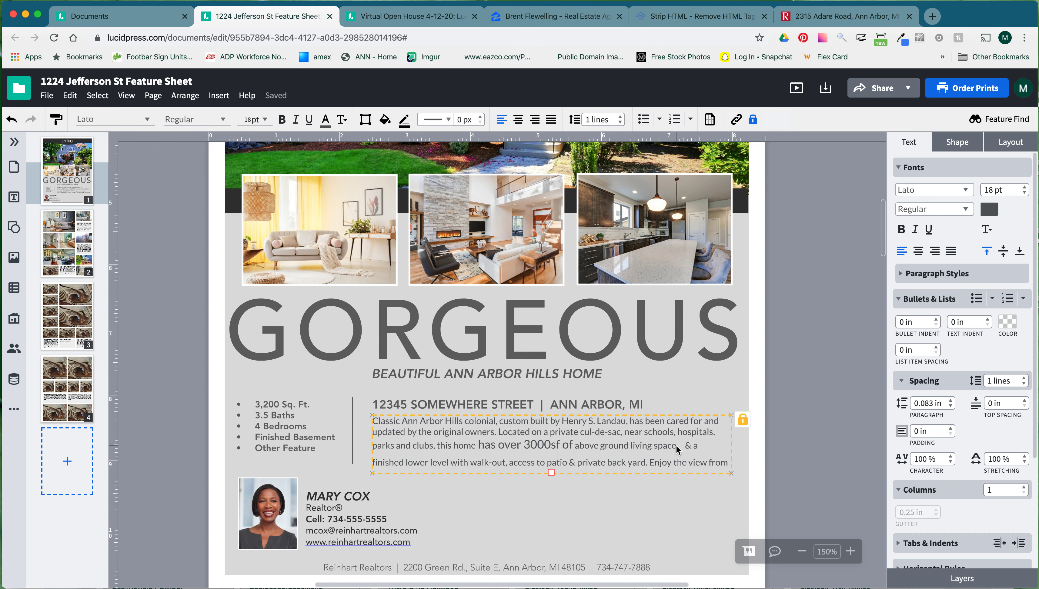
{"action": "key", "text": "super+z"}
{"action": "key", "text": "super+z"}
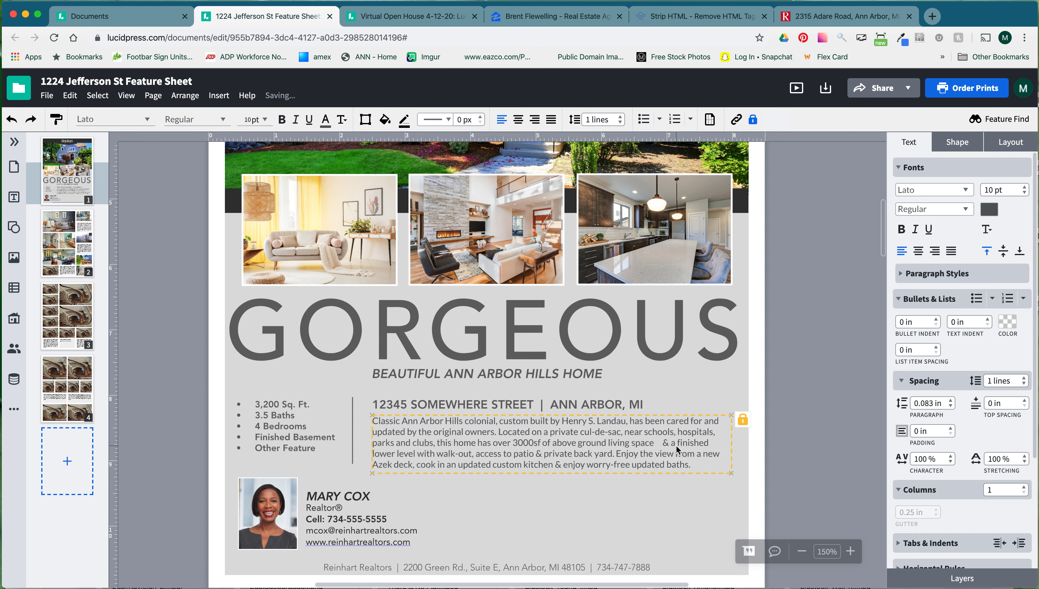
{"action": "key", "text": "super+z"}
{"action": "key", "text": "super+z"}
{"action": "key", "text": "super+z"}
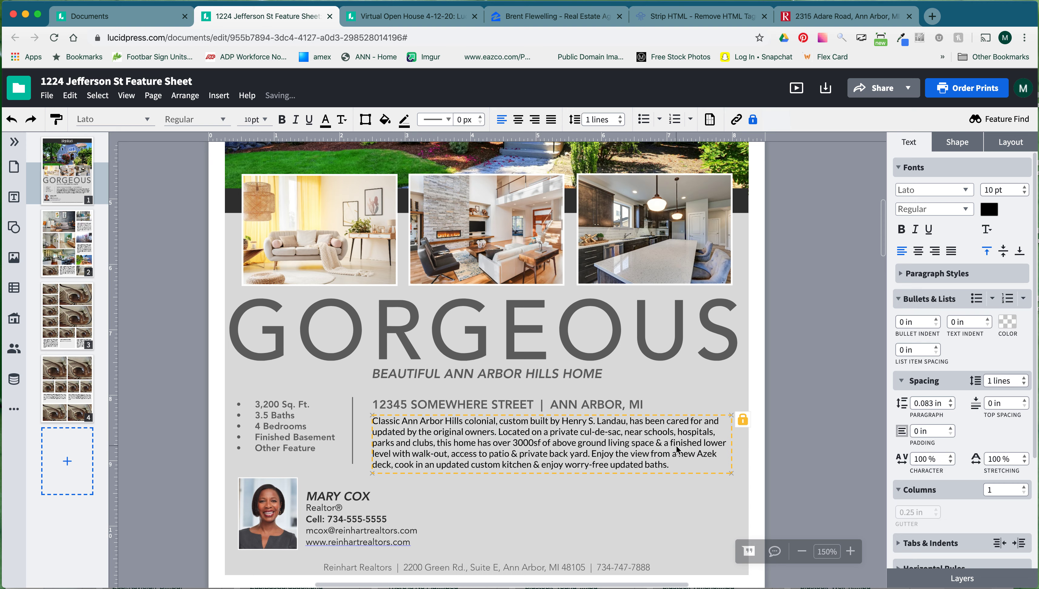
{"action": "key", "text": "super+z"}
{"action": "key", "text": "super+z"}
{"action": "key", "text": "super+z"}
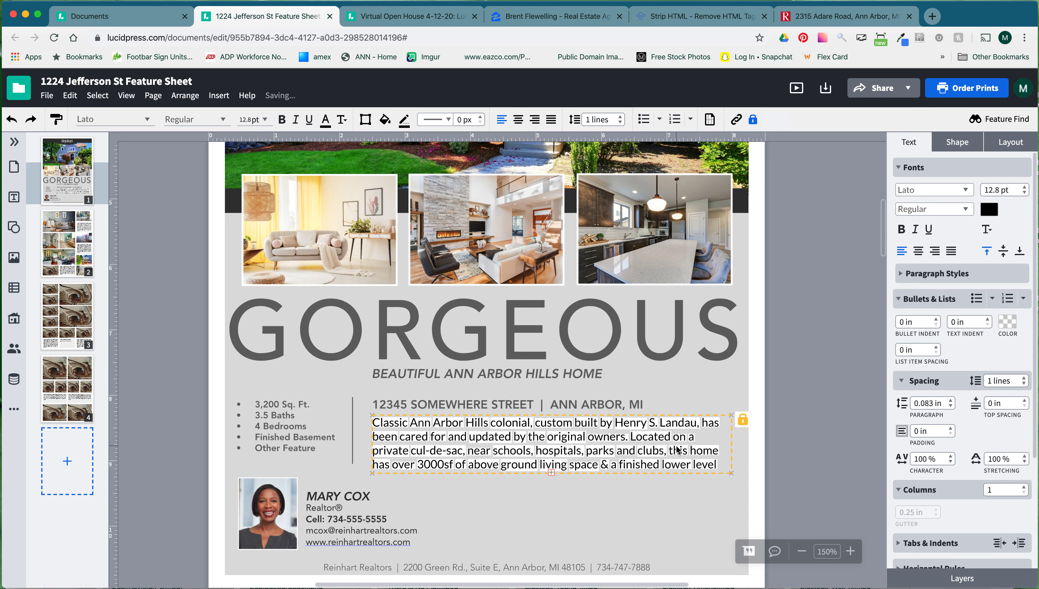
{"action": "key", "text": "super+z"}
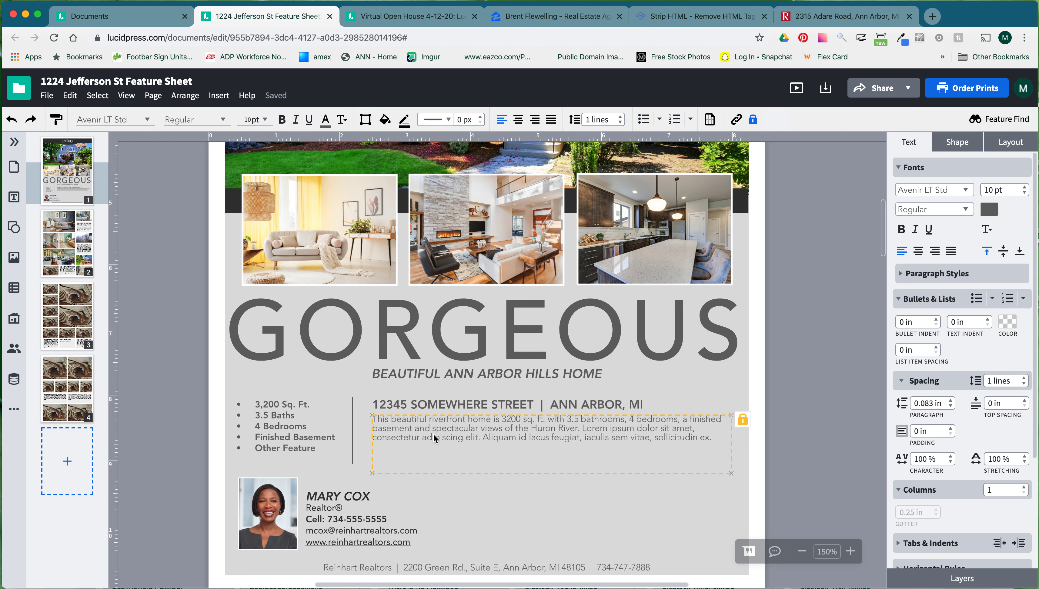
{"action": "left_click", "coordinate": [570, 443]}
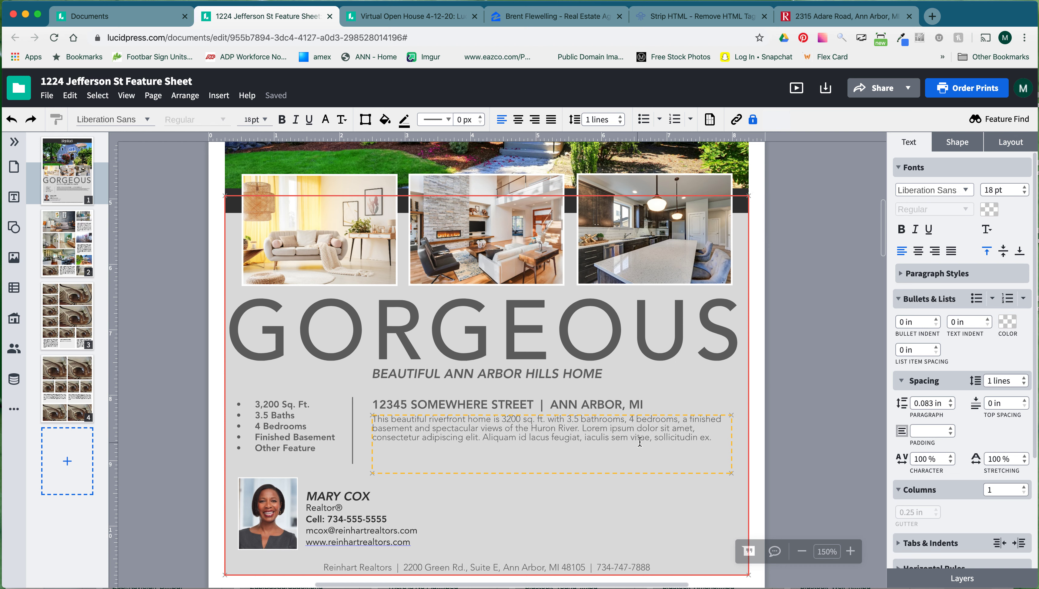
{"action": "left_click", "coordinate": [696, 435]}
{"action": "left_click_drag", "start_coordinate": [718, 438], "coordinate": [631, 434]}
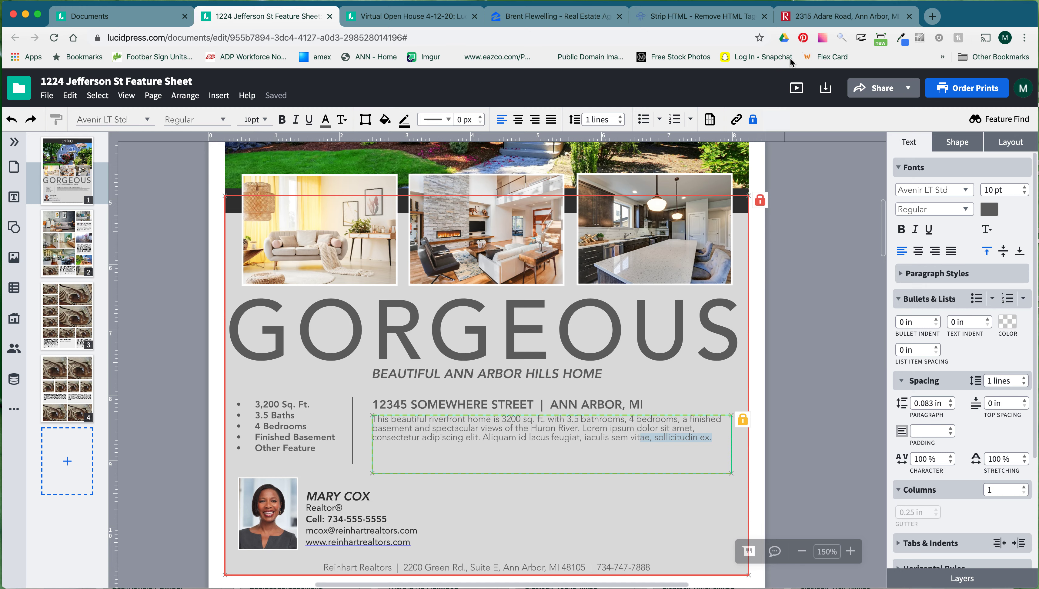
{"action": "left_click", "coordinate": [818, 17]}
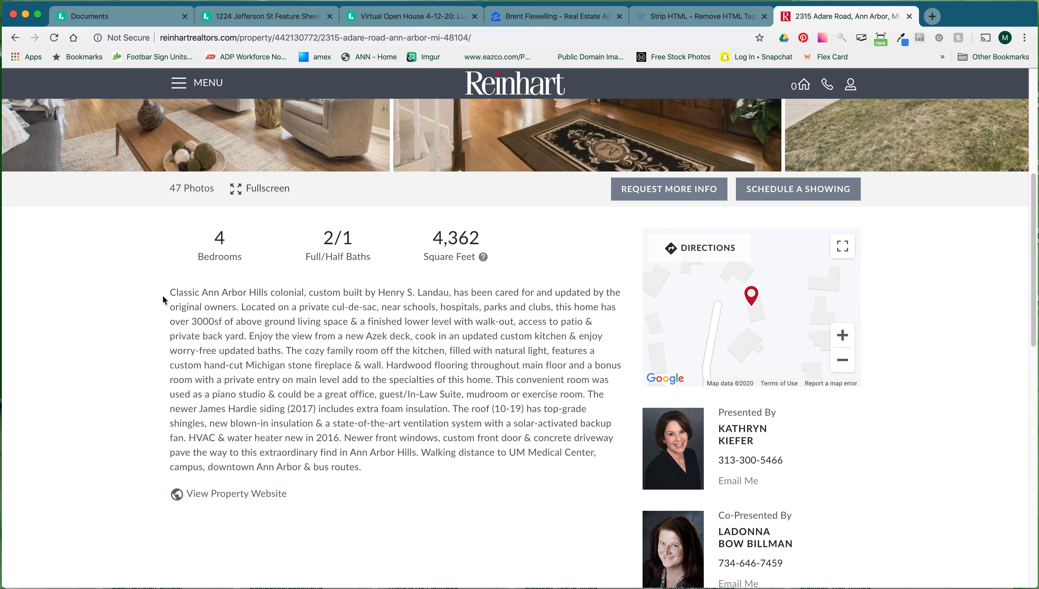
{"action": "left_click_drag", "start_coordinate": [169, 290], "coordinate": [283, 344]}
{"action": "key", "text": "super+c"}
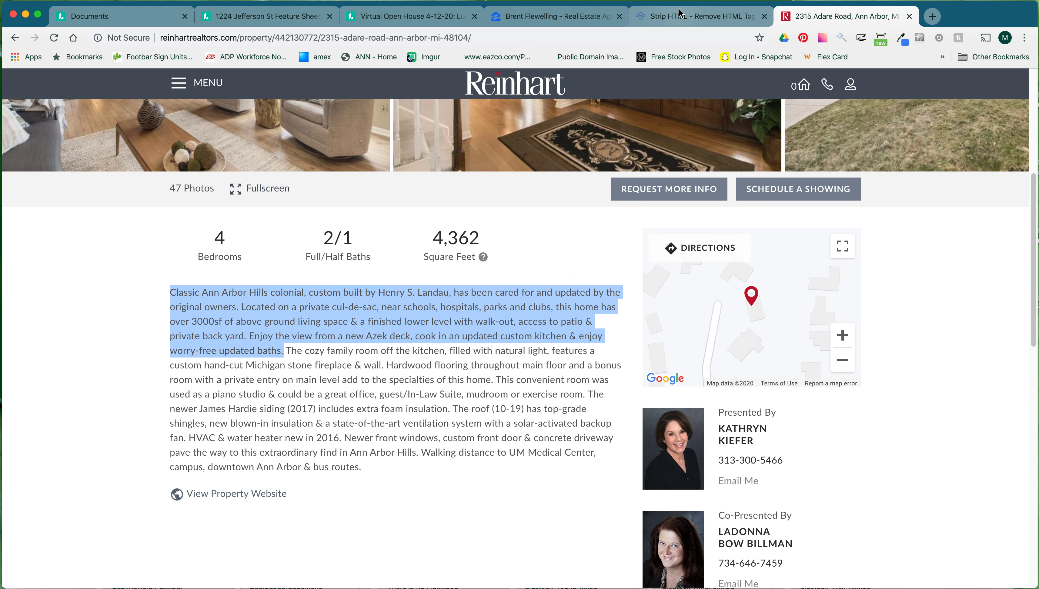
{"action": "left_click", "coordinate": [659, 16]}
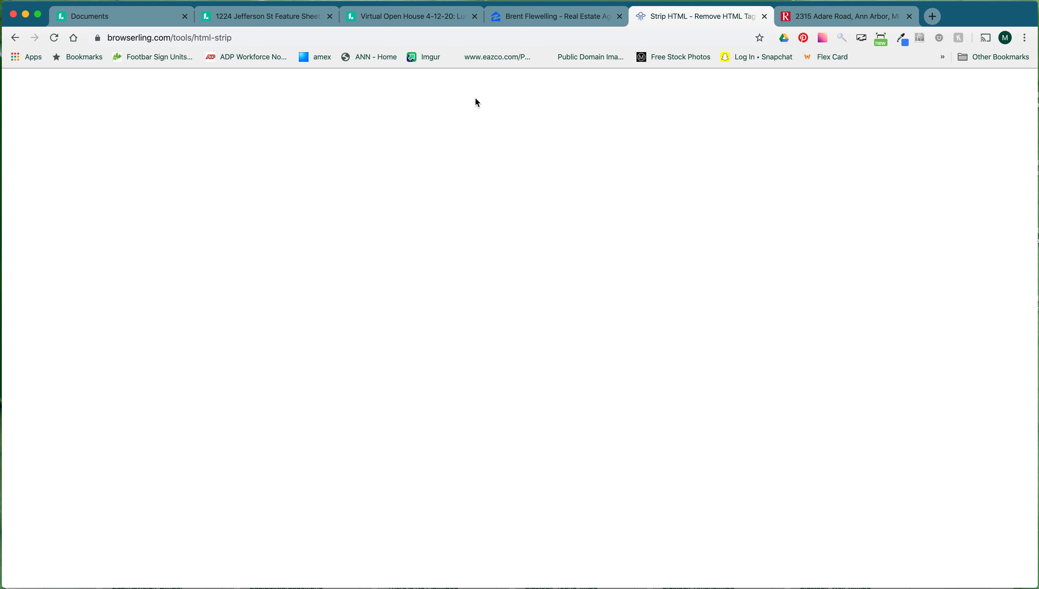
Paste the listing text into Browserling's Strip HTML tool, strip the tags, and take the plain result.
{"action": "left_click", "coordinate": [53, 37]}
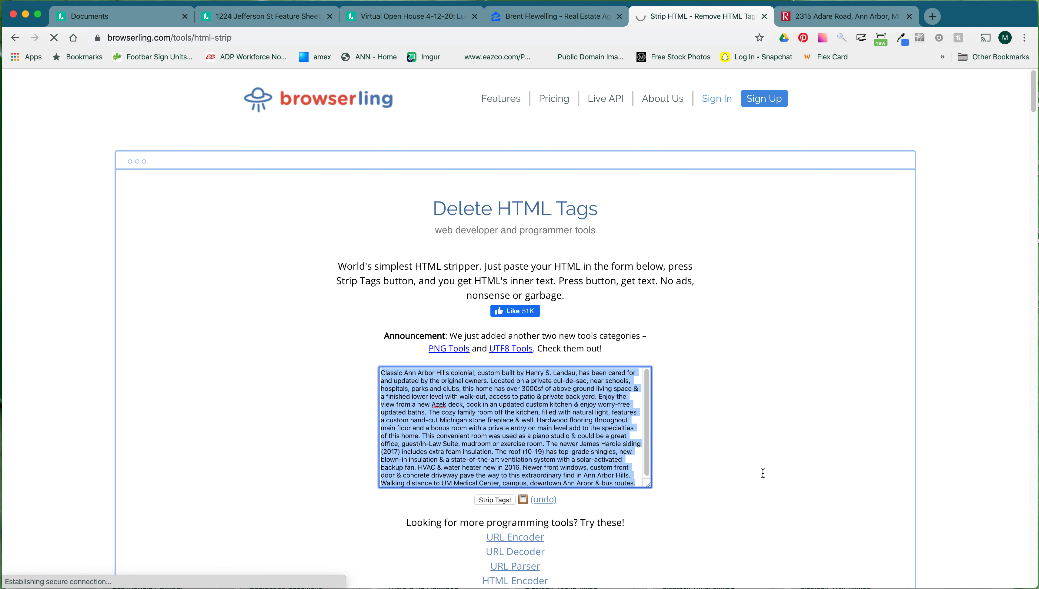
{"action": "left_click", "coordinate": [477, 407]}
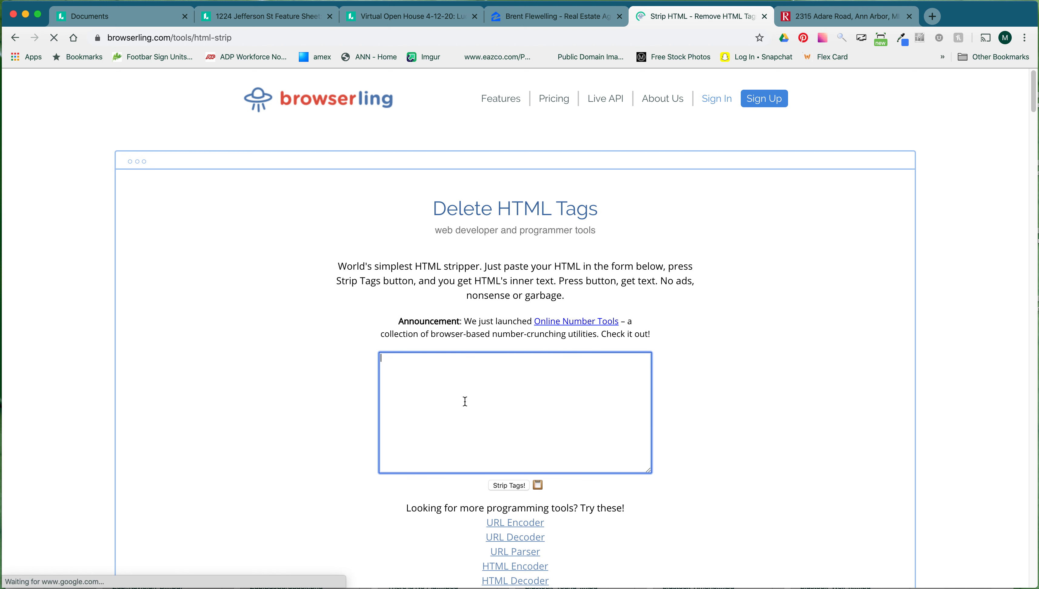
{"action": "key", "text": "super+v"}
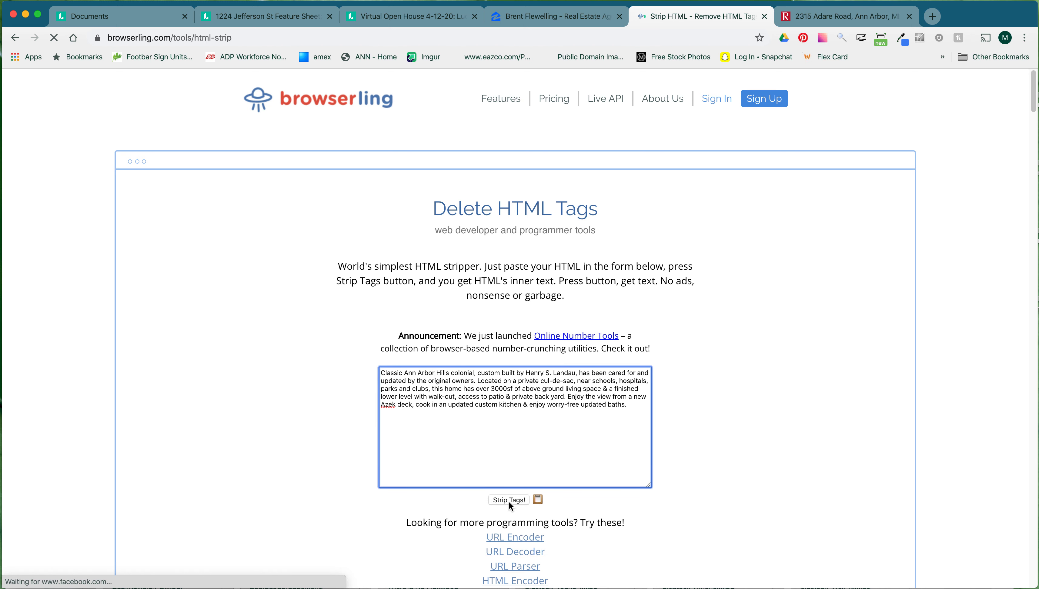
{"action": "left_click", "coordinate": [509, 501]}
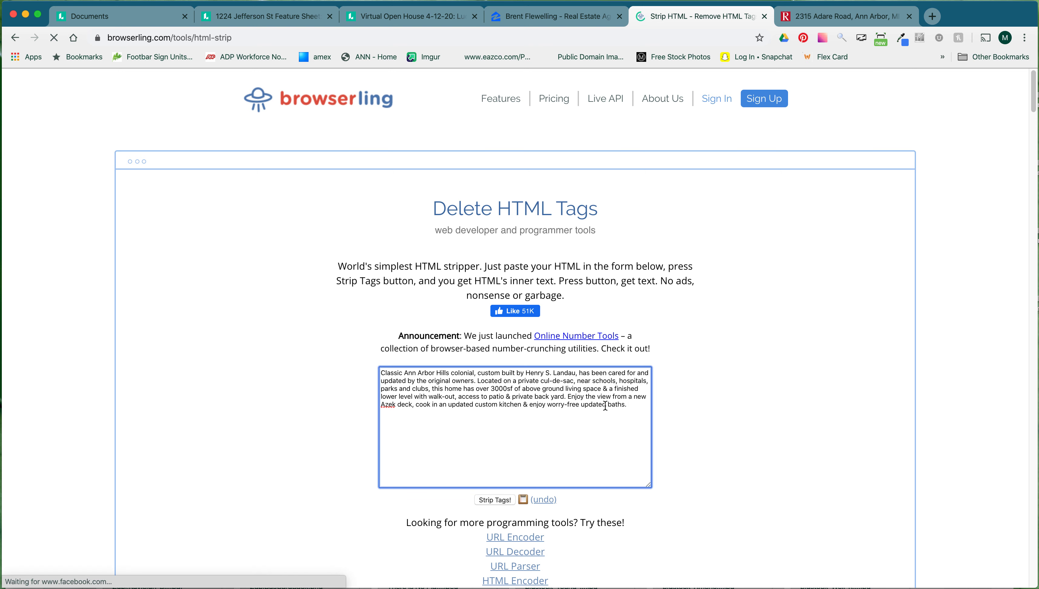
{"action": "key", "text": "super+a"}
{"action": "key", "text": "super+c"}
{"action": "left_click", "coordinate": [262, 16]}
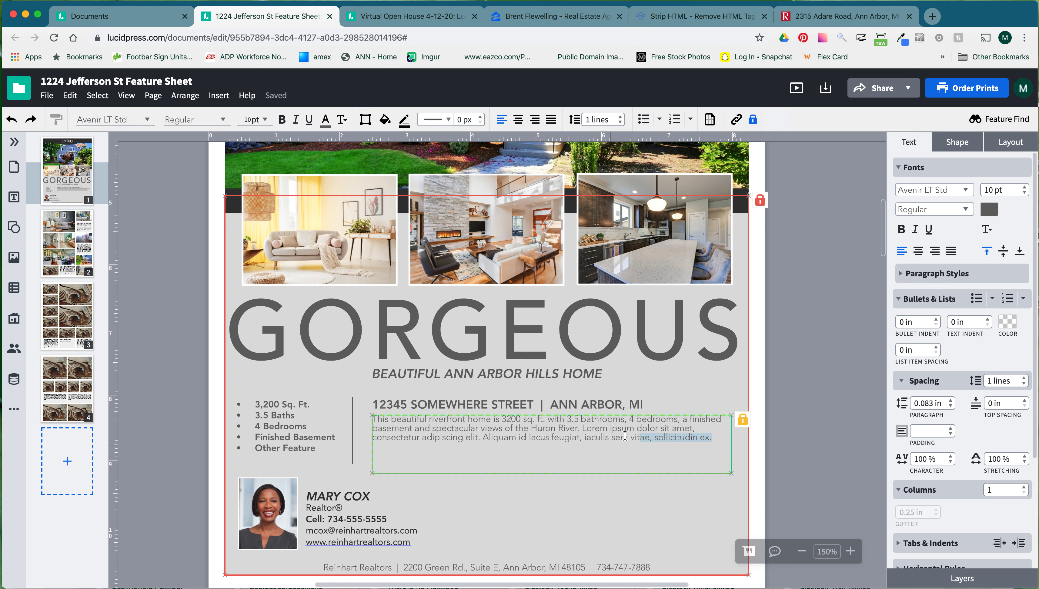
Paste the plain listing text over the placeholder description and compare it against the listing page.
{"action": "left_click_drag", "start_coordinate": [625, 436], "coordinate": [346, 412]}
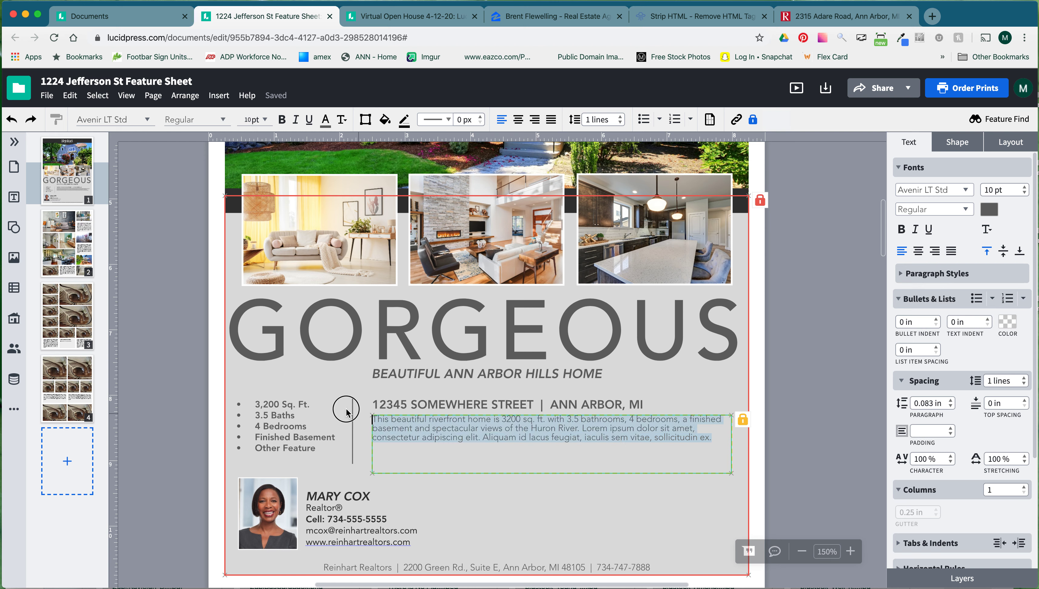
{"action": "key", "text": "super+v"}
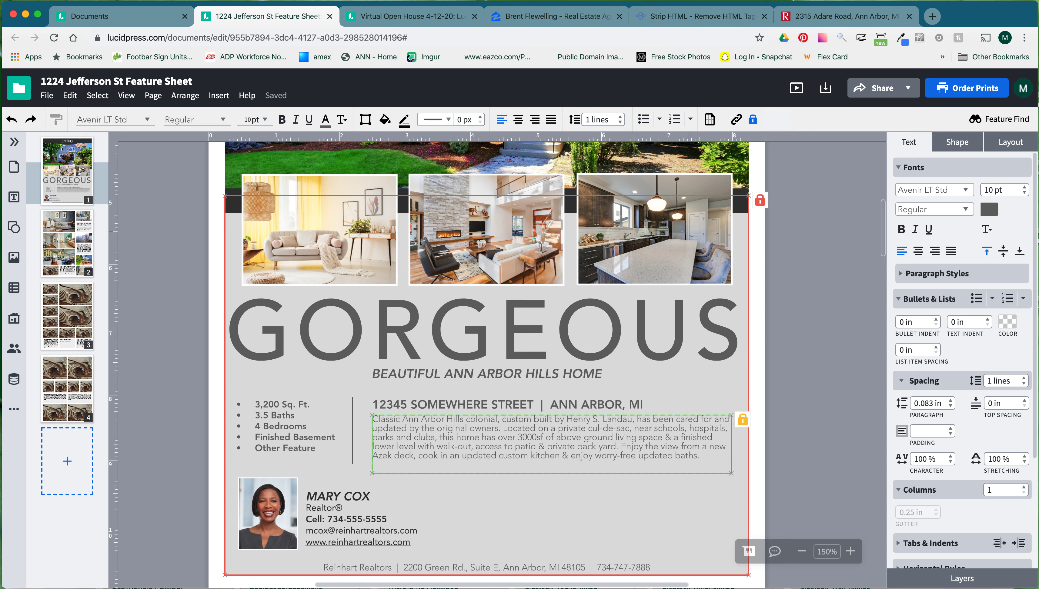
{"action": "left_click", "coordinate": [841, 16]}
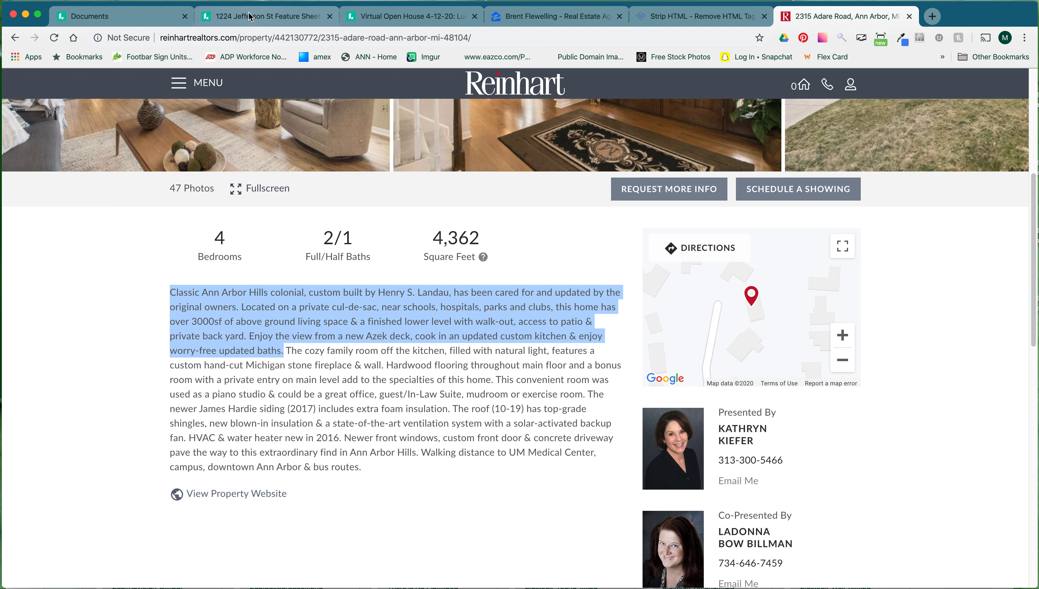
{"action": "left_click", "coordinate": [249, 16]}
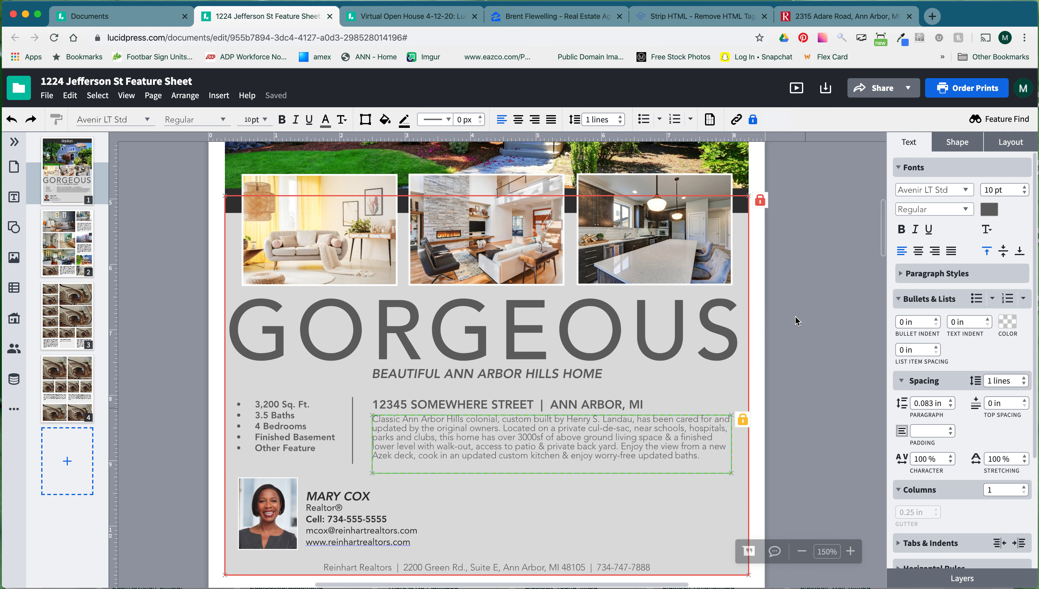
{"action": "left_click", "coordinate": [844, 16]}
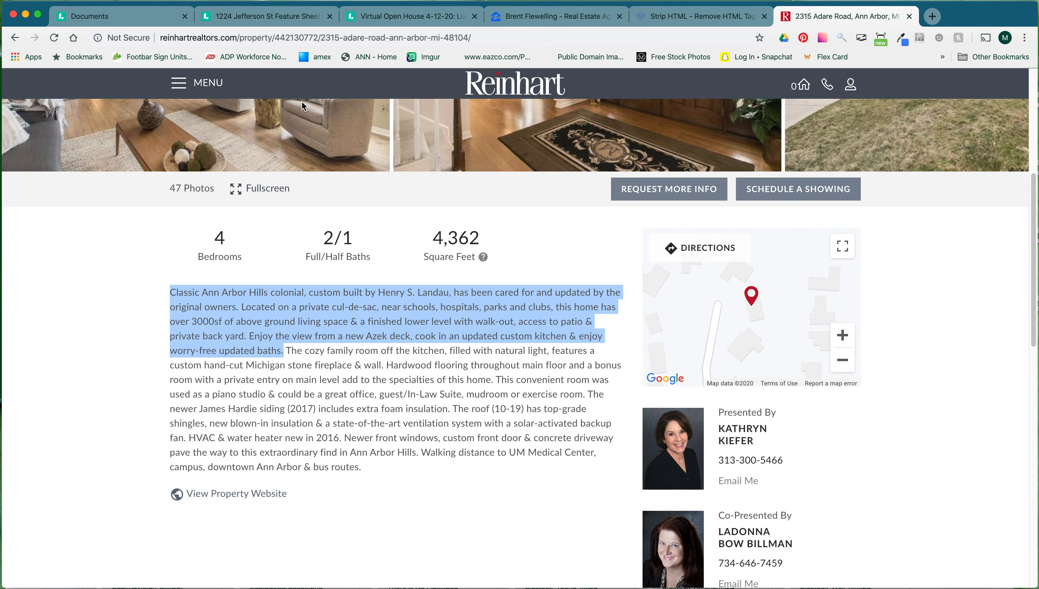
{"action": "left_click", "coordinate": [275, 19]}
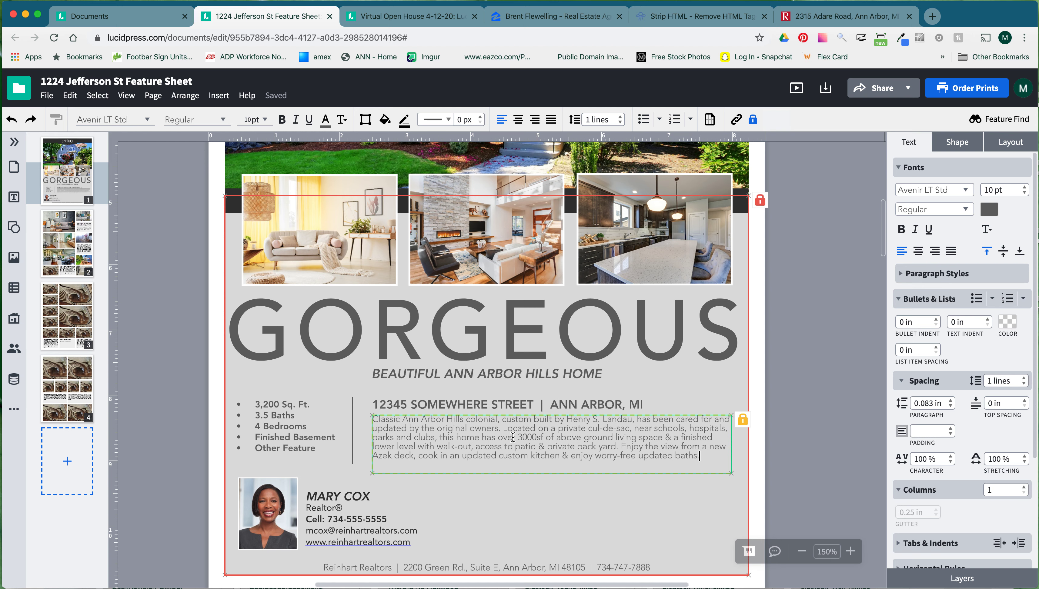
{"action": "left_click", "coordinate": [630, 467]}
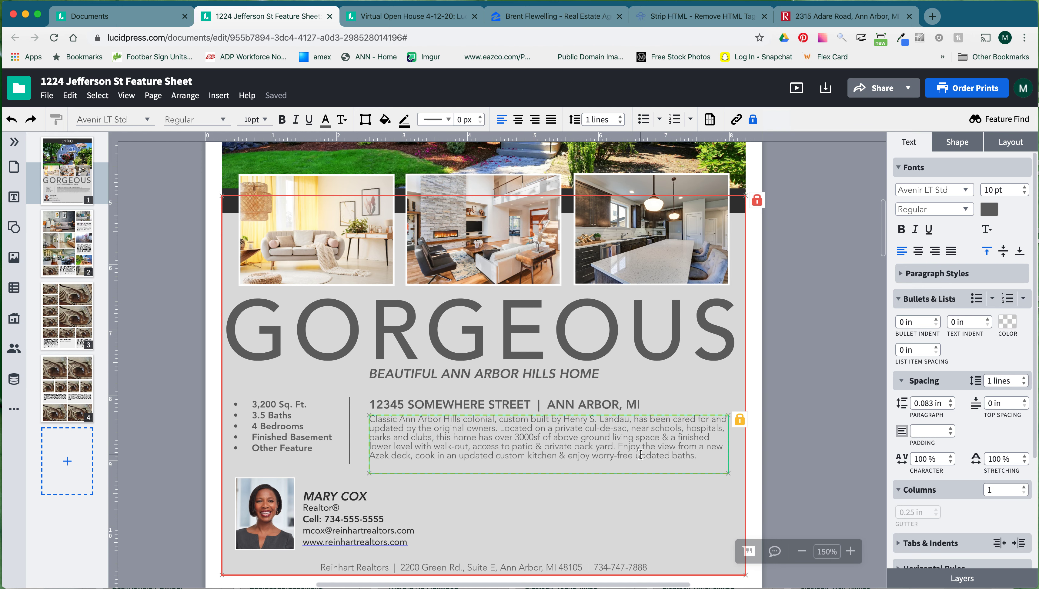
{"action": "scroll", "coordinate": [640, 454], "scroll_direction": "down", "scroll_amount": 1}
{"action": "scroll", "coordinate": [640, 455], "scroll_direction": "left", "scroll_amount": 1}
{"action": "left_click", "coordinate": [510, 391]}
{"action": "left_click", "coordinate": [529, 390]}
{"action": "left_click", "coordinate": [391, 392], "text": "shift"}
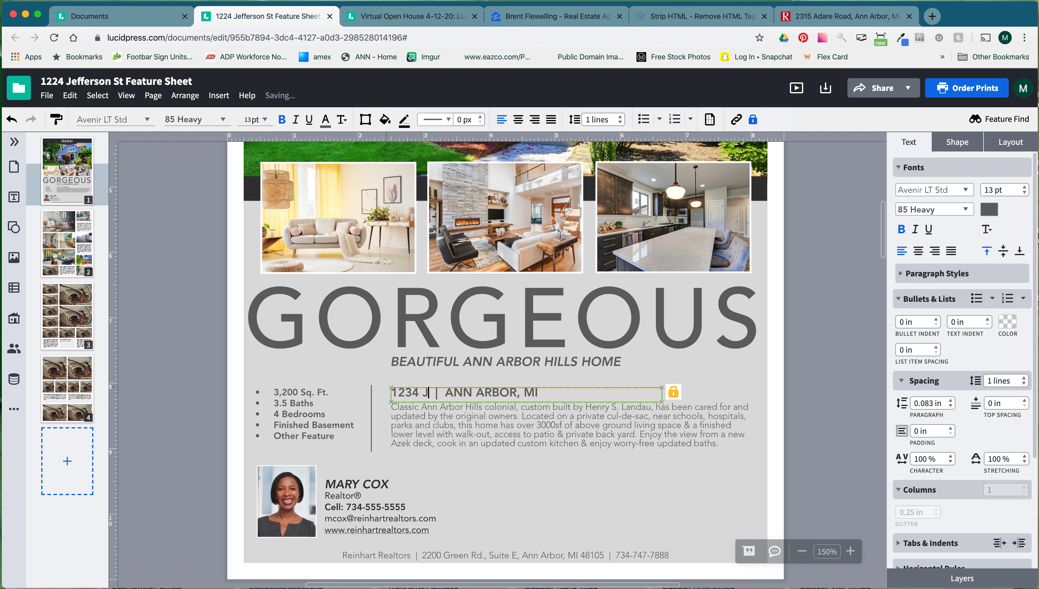
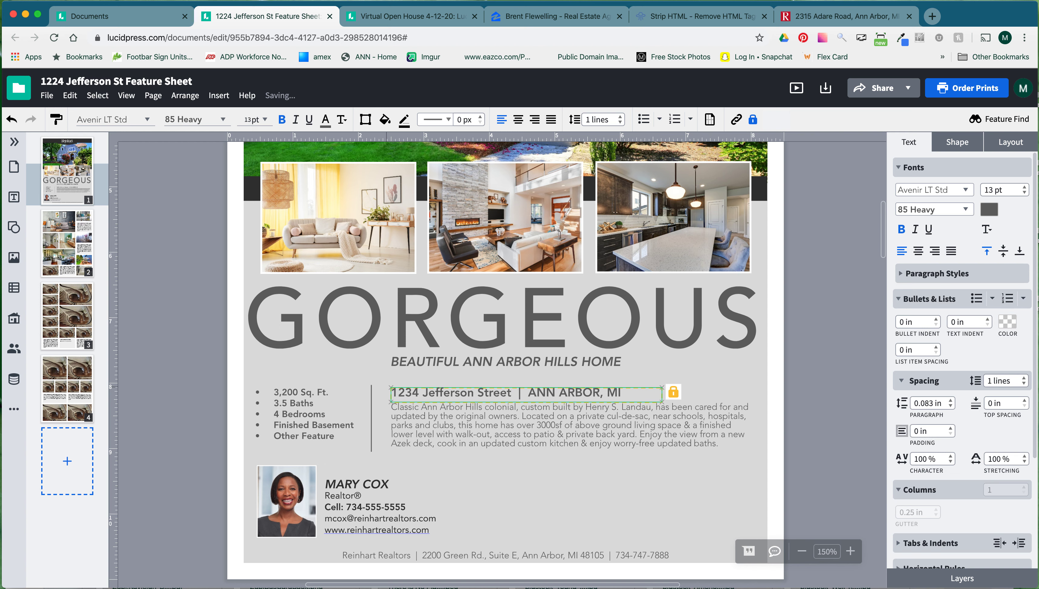
{"action": "key", "text": "Delete"}
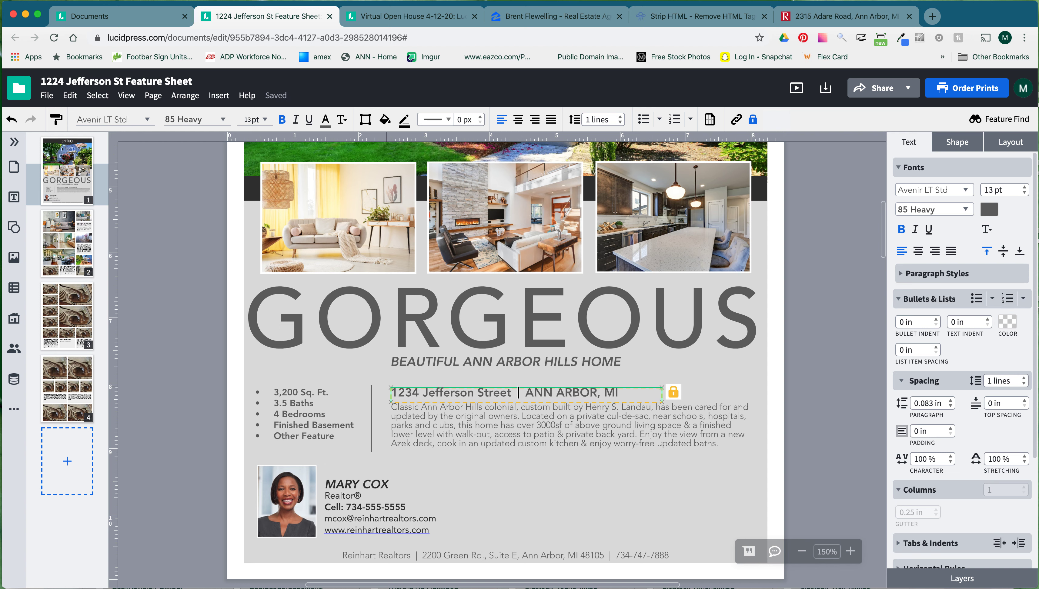
{"action": "type", "text": "|"}
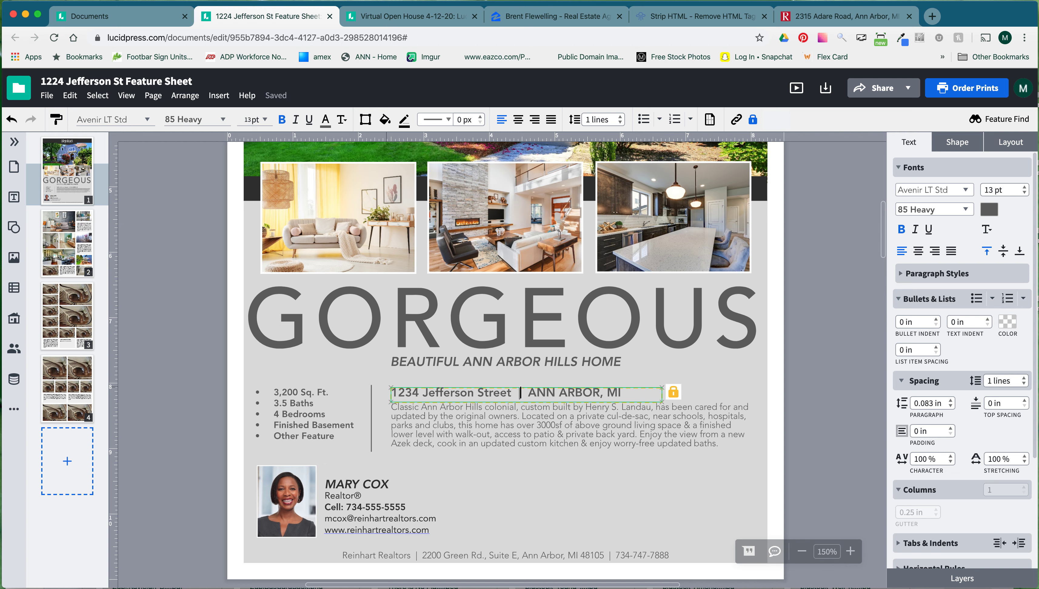
{"action": "key", "text": "BackSpace"}
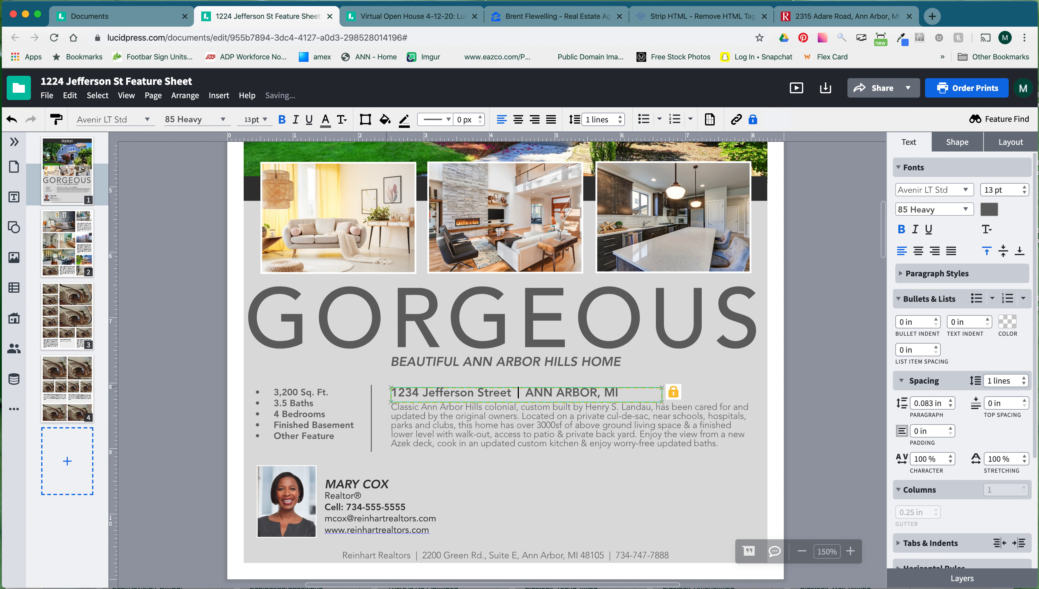
{"action": "type", "text": "•"}
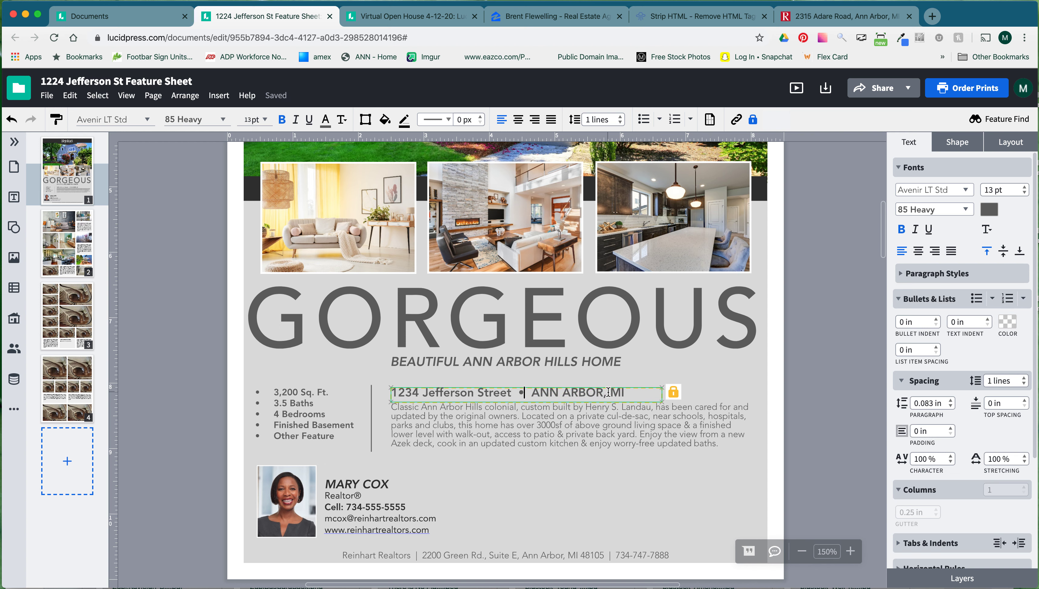
{"action": "left_click", "coordinate": [767, 392]}
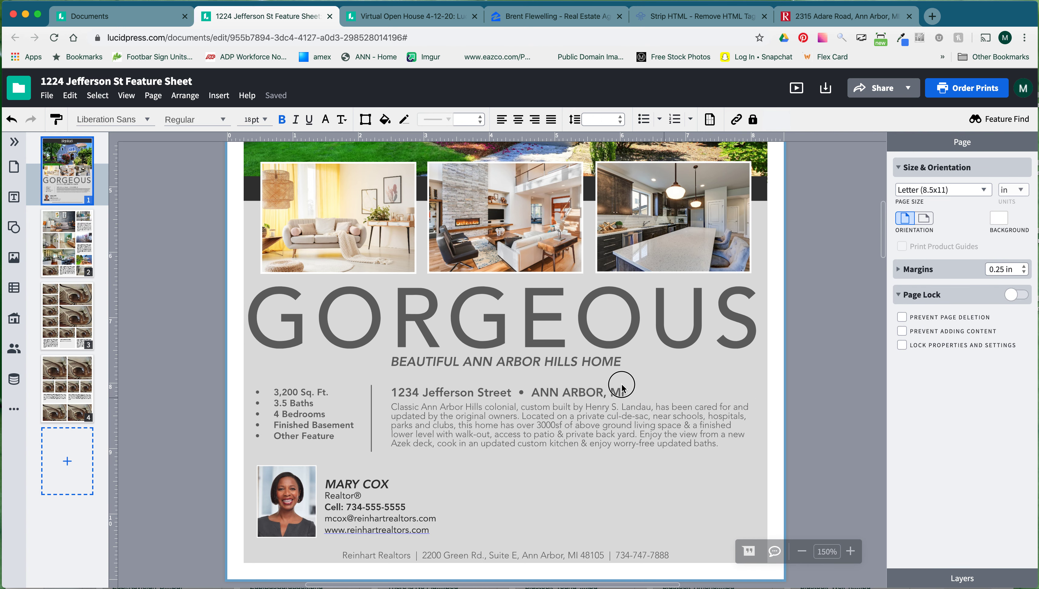
Select the five feature lines, 3,200 Sq. Ft. through Other Feature, and apply bullet formatting.
{"action": "left_click", "coordinate": [607, 391]}
{"action": "left_click", "coordinate": [305, 414]}
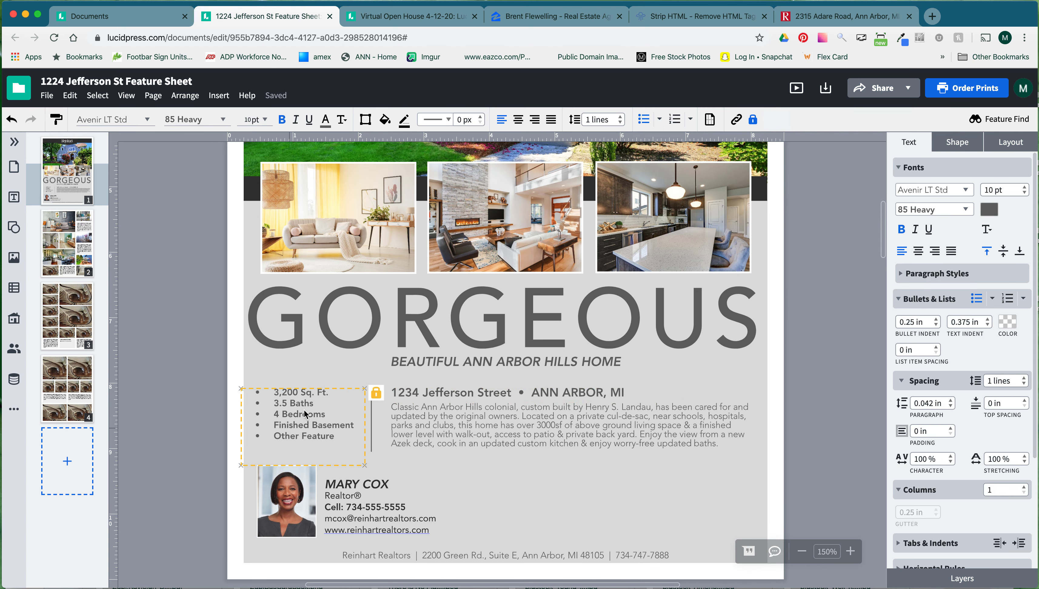
{"action": "left_click", "coordinate": [290, 435]}
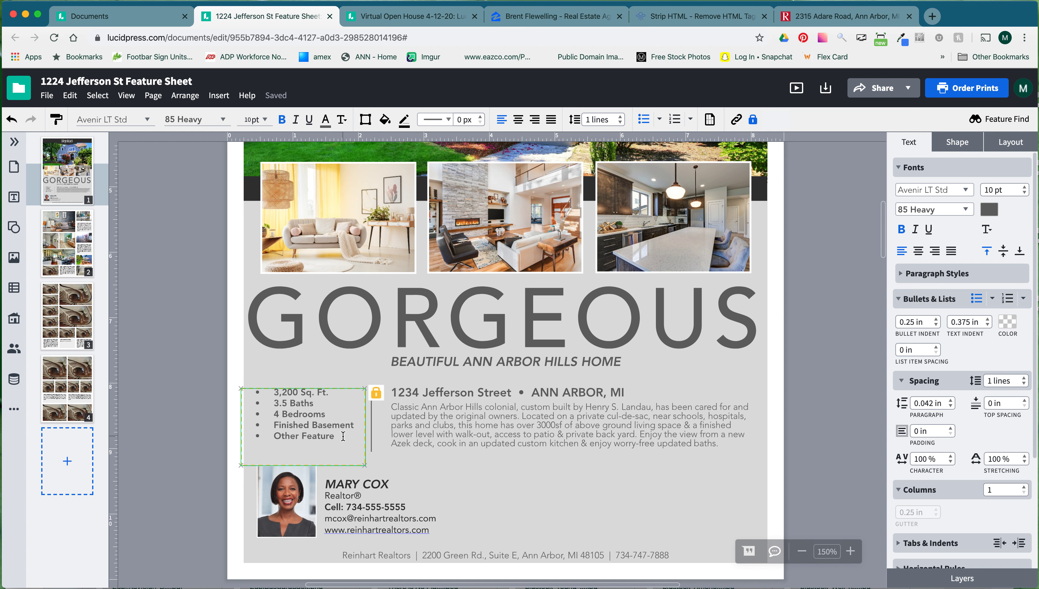
{"action": "left_click_drag", "start_coordinate": [334, 436], "coordinate": [249, 392]}
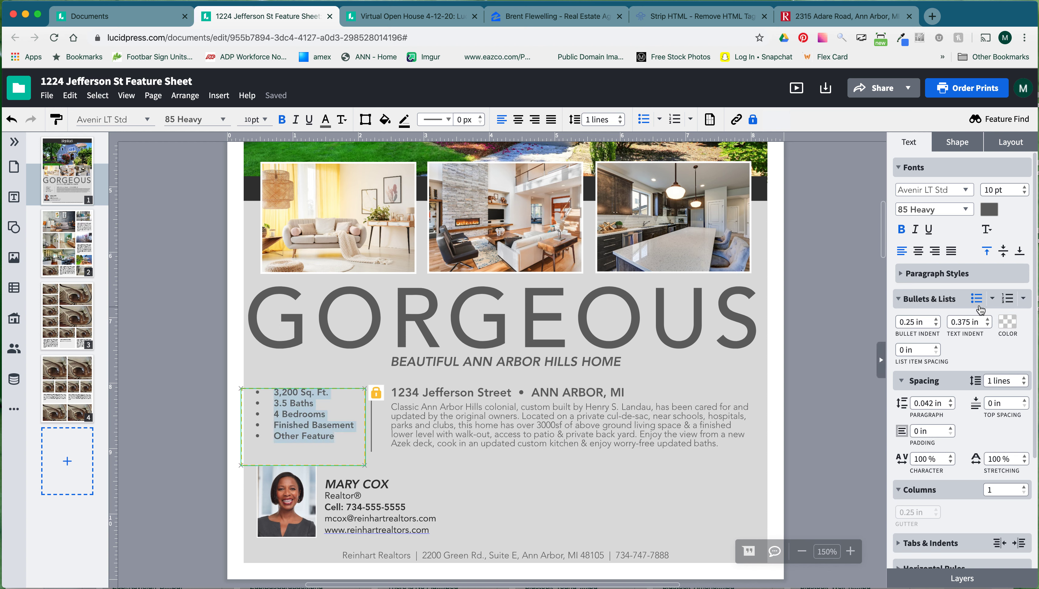
{"action": "left_click", "coordinate": [977, 303]}
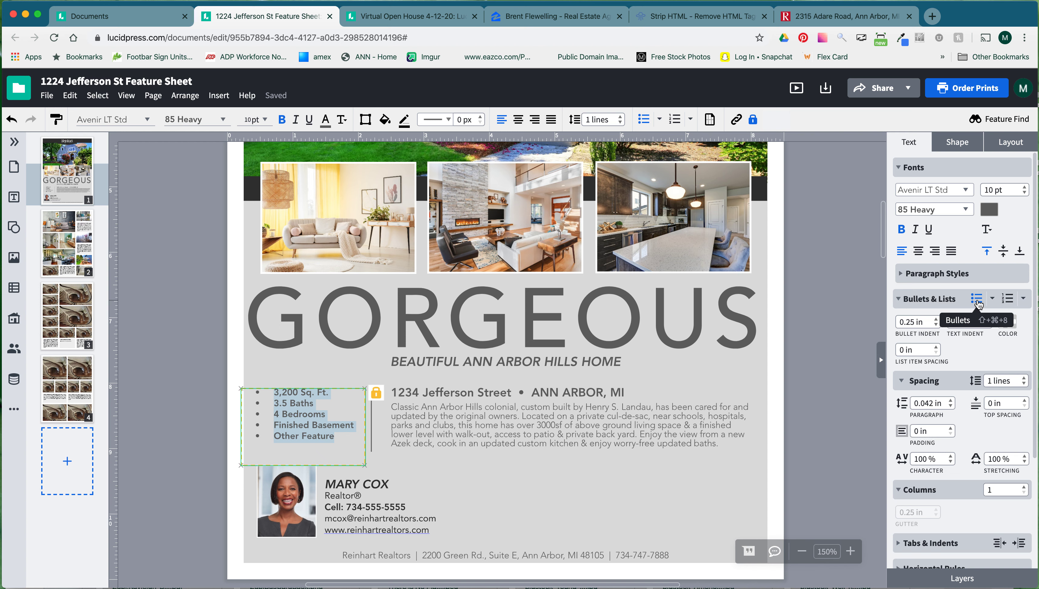
{"action": "left_click", "coordinate": [337, 436]}
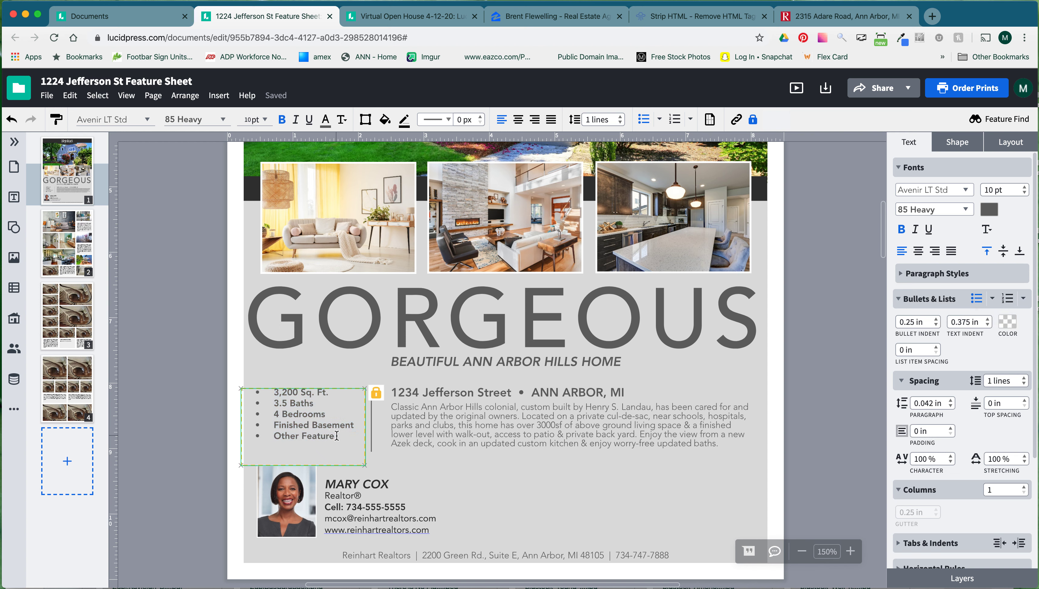
{"action": "left_click_drag", "start_coordinate": [336, 436], "coordinate": [251, 392]}
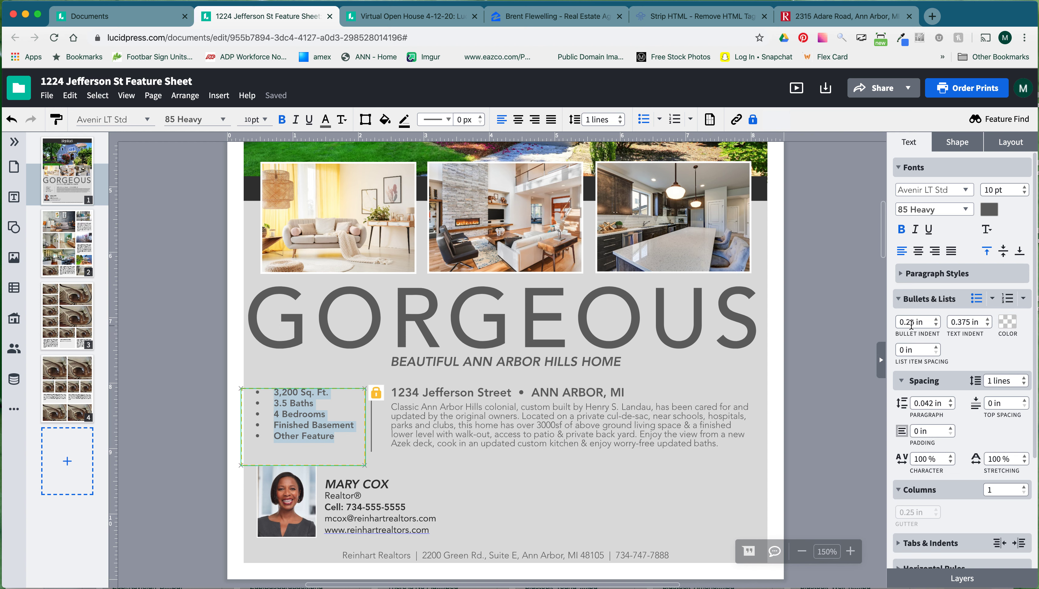
Step the bullet indent down and back up to about 0.264 in.
{"action": "left_click", "coordinate": [937, 325]}
{"action": "left_click", "coordinate": [937, 325]}
{"action": "left_click", "coordinate": [937, 325]}
{"action": "left_click", "coordinate": [937, 326]}
{"action": "left_click", "coordinate": [937, 326]}
{"action": "left_click", "coordinate": [937, 325]}
{"action": "left_click", "coordinate": [937, 326]}
{"action": "left_click", "coordinate": [937, 326]}
{"action": "left_click", "coordinate": [937, 325]}
{"action": "left_click", "coordinate": [937, 325]}
{"action": "left_click", "coordinate": [937, 325]}
{"action": "left_click", "coordinate": [936, 319]}
{"action": "left_click", "coordinate": [936, 319]}
{"action": "left_click", "coordinate": [936, 319]}
{"action": "left_click", "coordinate": [936, 319]}
{"action": "left_click", "coordinate": [936, 319]}
{"action": "left_click", "coordinate": [936, 319]}
{"action": "left_click", "coordinate": [936, 320]}
{"action": "left_click", "coordinate": [936, 320]}
{"action": "left_click", "coordinate": [936, 320]}
{"action": "left_click", "coordinate": [936, 320]}
{"action": "left_click", "coordinate": [936, 320]}
{"action": "left_click", "coordinate": [936, 320]}
Lower the text indent to zero, set the bullet indent to 0, then set the text indent to 0.069 in.
{"action": "left_click", "coordinate": [987, 325]}
{"action": "left_click", "coordinate": [987, 326]}
{"action": "left_click", "coordinate": [988, 326]}
{"action": "left_click", "coordinate": [988, 326]}
{"action": "left_click", "coordinate": [988, 327]}
{"action": "left_click", "coordinate": [988, 326]}
{"action": "left_click", "coordinate": [988, 327]}
{"action": "left_click", "coordinate": [988, 327]}
{"action": "left_click", "coordinate": [987, 326]}
{"action": "left_click_drag", "start_coordinate": [933, 321], "coordinate": [886, 318]}
{"action": "type", "text": "0"}
{"action": "key", "text": "Return"}
{"action": "left_click", "coordinate": [988, 320]}
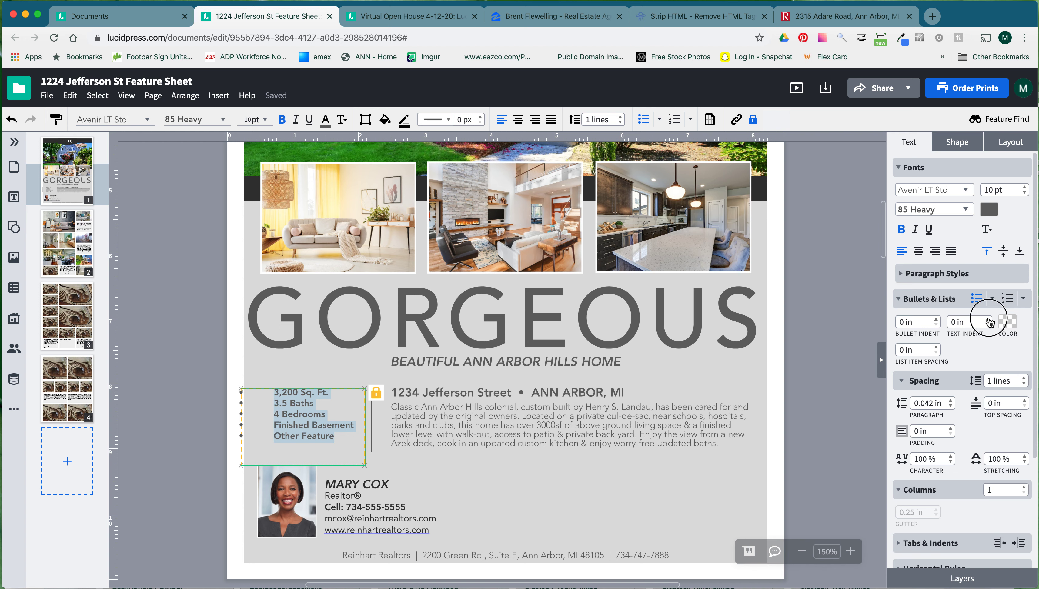
{"action": "left_click", "coordinate": [988, 319]}
{"action": "left_click", "coordinate": [988, 320]}
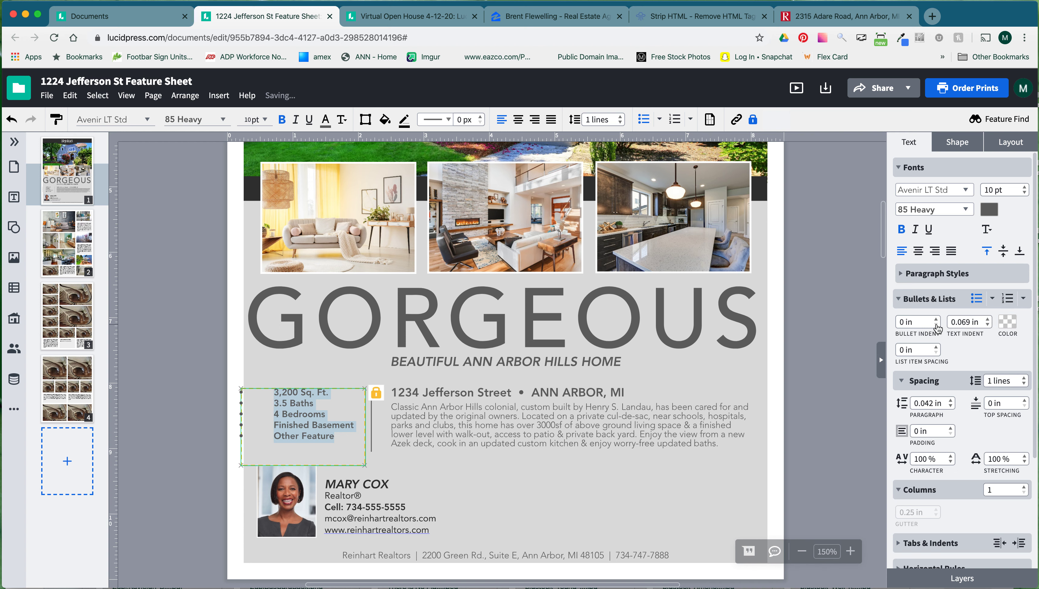
Raise the bullet indent back to 0.264 in so the bullets reappear.
{"action": "left_click", "coordinate": [937, 319]}
{"action": "left_click", "coordinate": [936, 319]}
{"action": "left_click", "coordinate": [937, 320]}
{"action": "left_click", "coordinate": [936, 319]}
{"action": "left_click", "coordinate": [937, 320]}
{"action": "left_click", "coordinate": [938, 320]}
{"action": "left_click", "coordinate": [860, 328]}
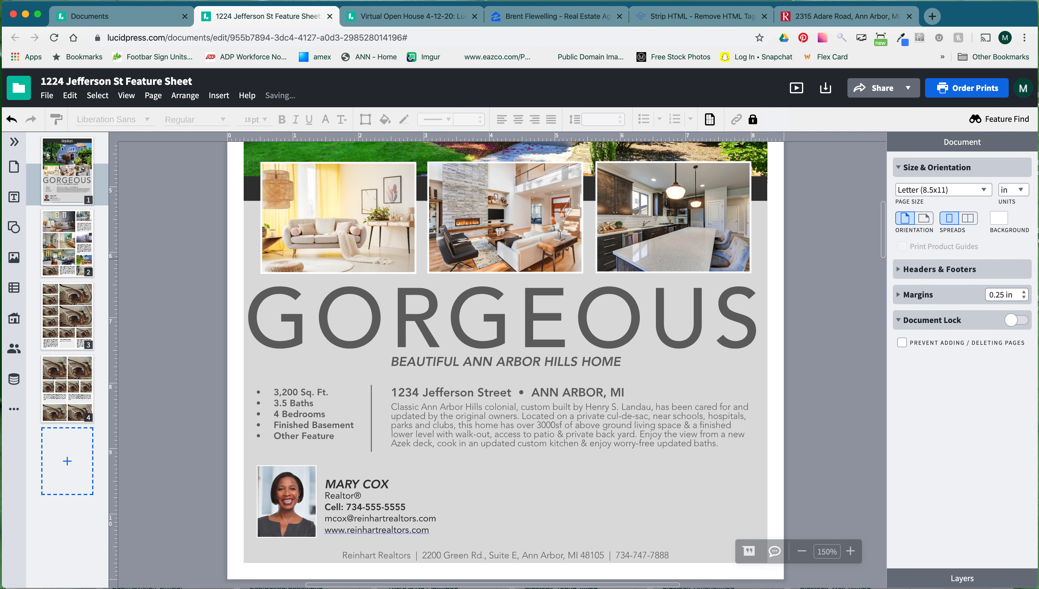
{"action": "left_click", "coordinate": [16, 201]}
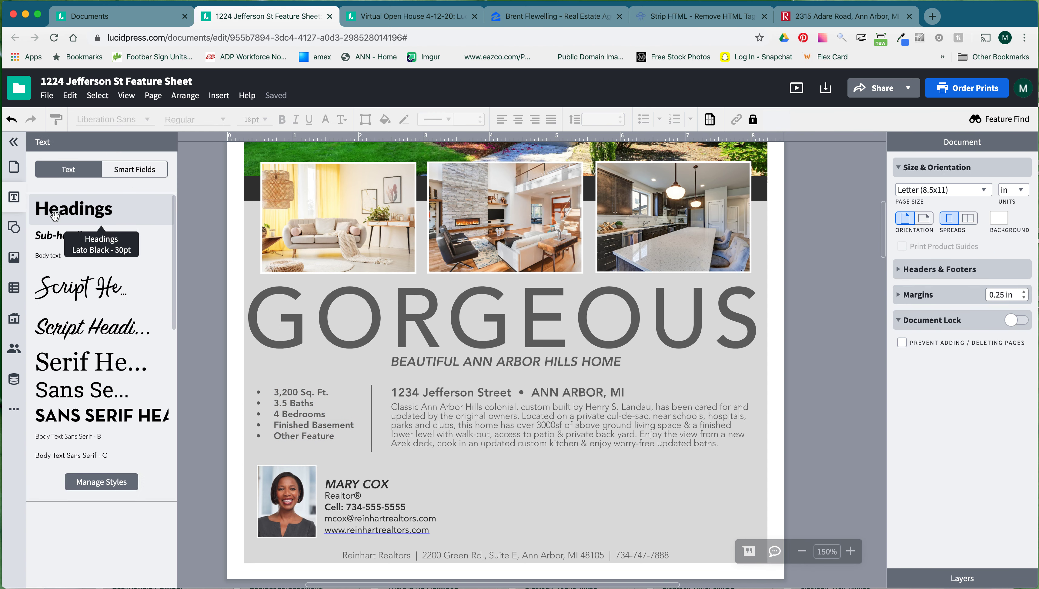
{"action": "left_click_drag", "start_coordinate": [41, 255], "coordinate": [552, 475]}
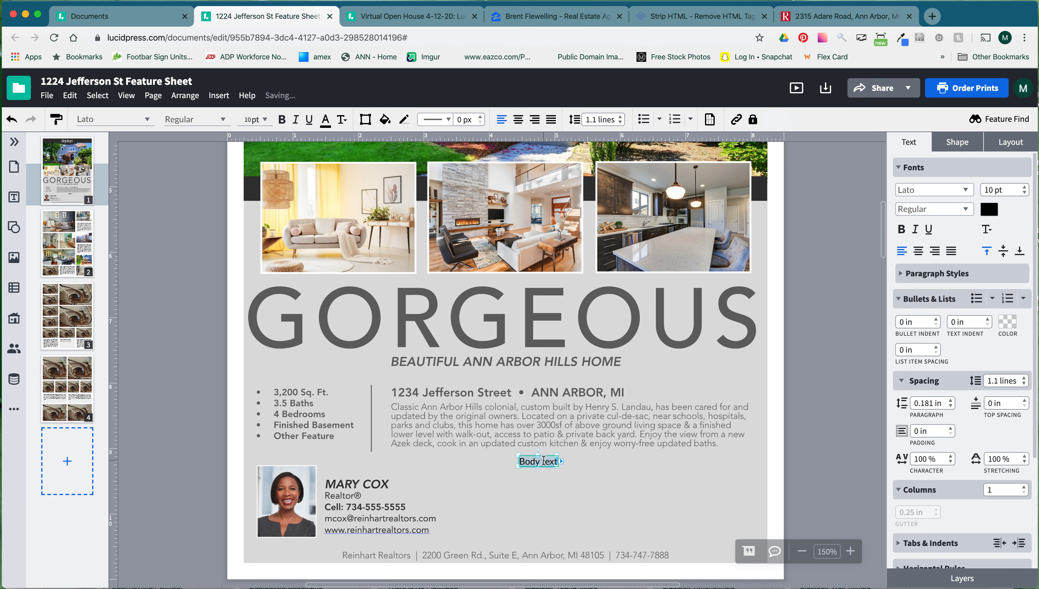
{"action": "type", "text": "2200sf"}
{"action": "left_click_drag", "start_coordinate": [557, 466], "coordinate": [611, 532]}
{"action": "left_click", "coordinate": [976, 299]}
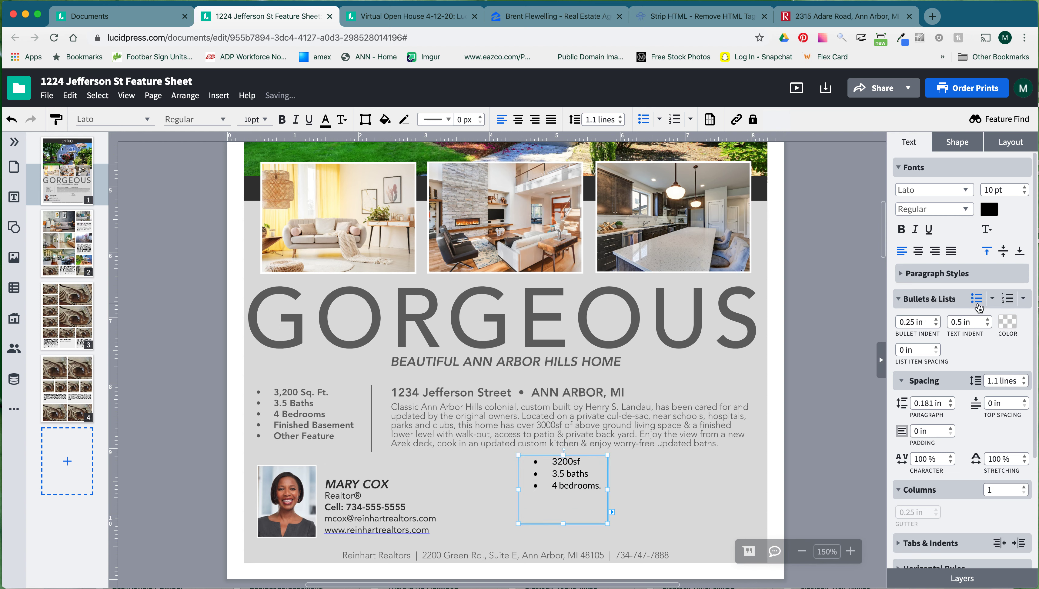
{"action": "left_click", "coordinate": [988, 325]}
{"action": "left_click", "coordinate": [988, 326]}
{"action": "left_click", "coordinate": [987, 326]}
{"action": "left_click", "coordinate": [985, 326]}
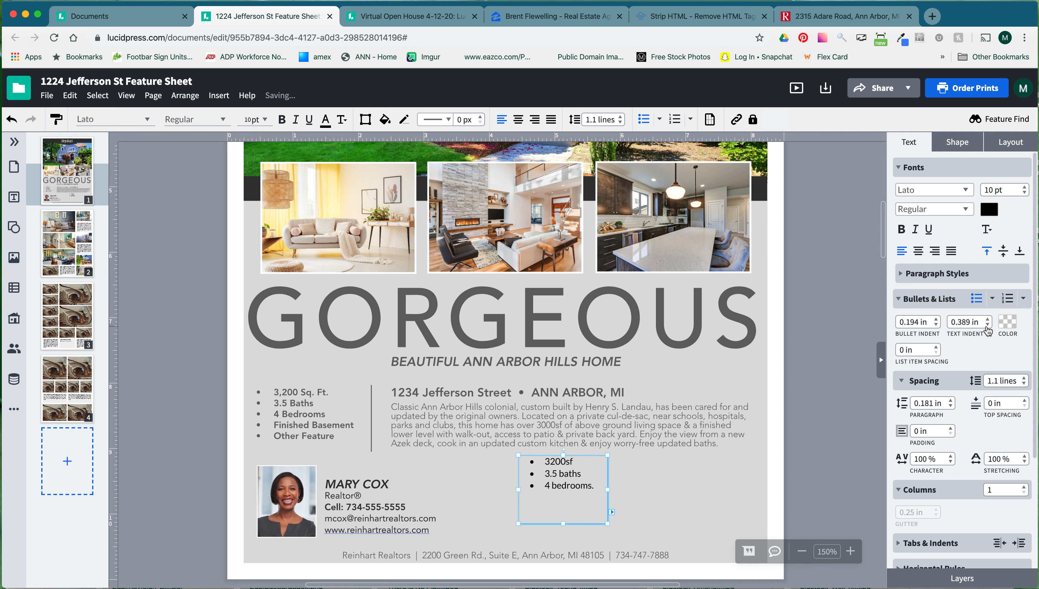
{"action": "left_click", "coordinate": [988, 326]}
{"action": "left_click", "coordinate": [988, 325]}
{"action": "left_click", "coordinate": [988, 325]}
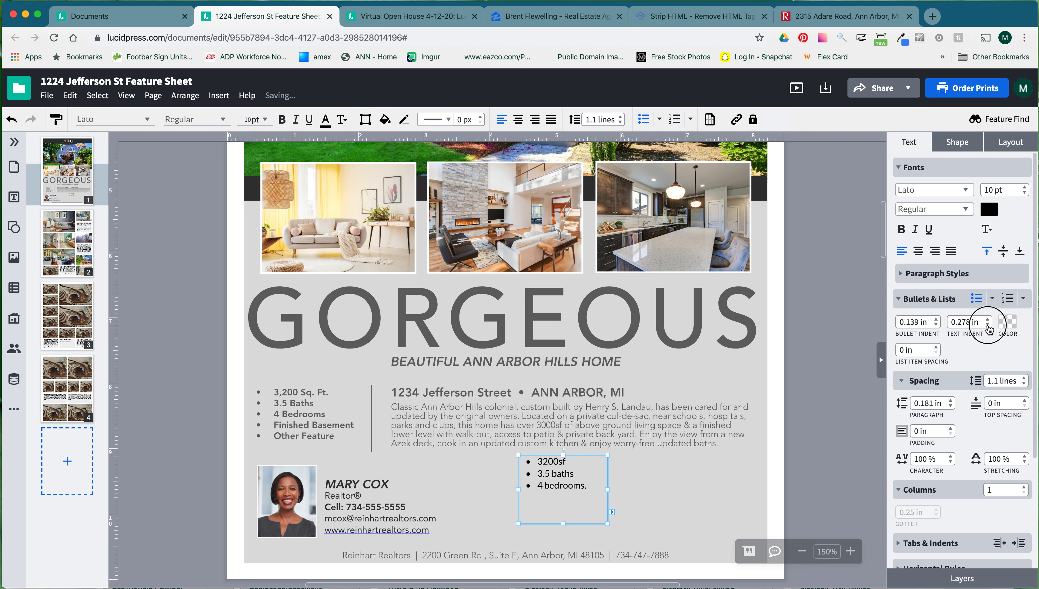
{"action": "left_click", "coordinate": [936, 325]}
{"action": "left_click", "coordinate": [936, 326]}
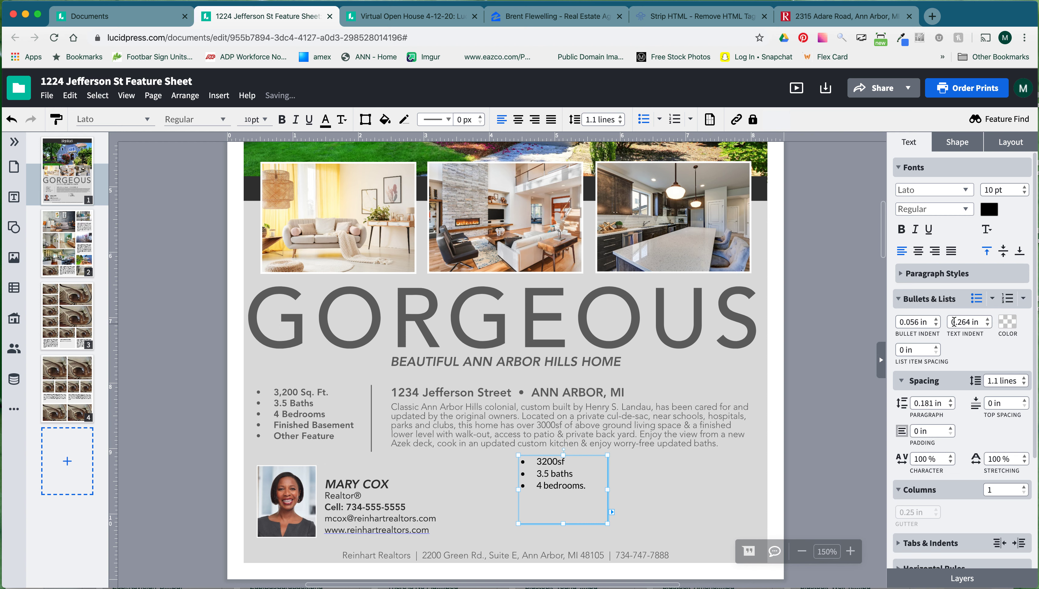
{"action": "left_click", "coordinate": [936, 326]}
{"action": "left_click", "coordinate": [987, 325]}
{"action": "left_click", "coordinate": [987, 326]}
{"action": "left_click", "coordinate": [988, 326]}
{"action": "left_click", "coordinate": [988, 326]}
{"action": "left_click", "coordinate": [988, 326]}
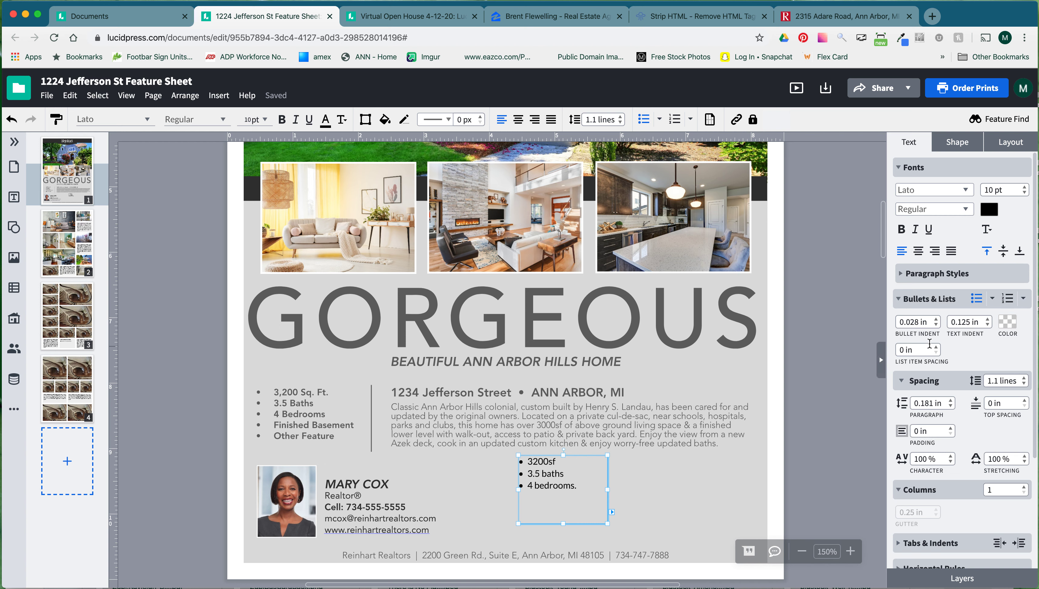
{"action": "left_click", "coordinate": [936, 348]}
{"action": "left_click", "coordinate": [936, 347]}
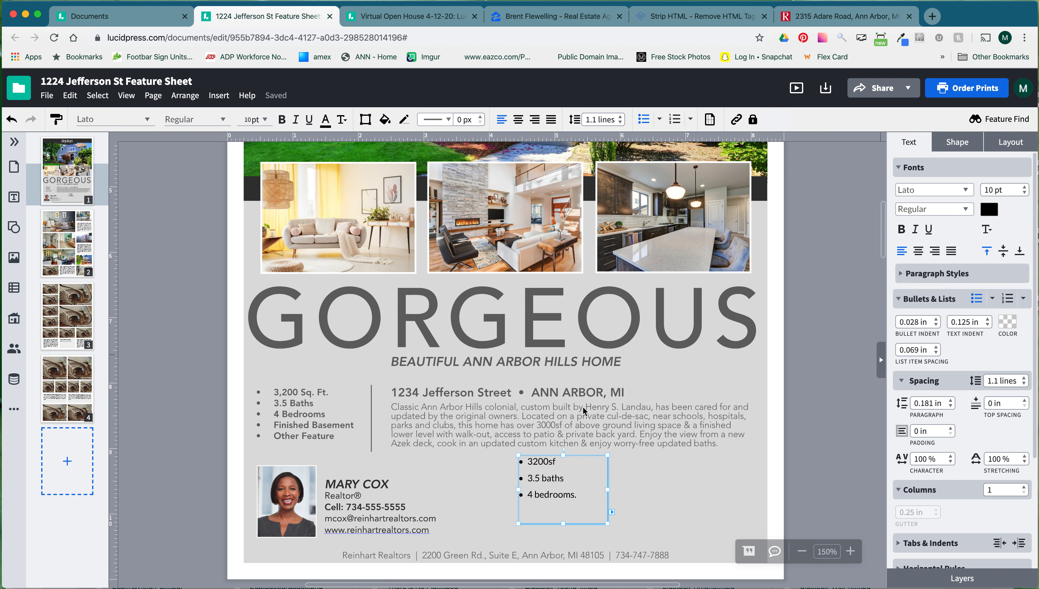
{"action": "left_click", "coordinate": [257, 427]}
{"action": "left_click", "coordinate": [936, 347]}
{"action": "left_click", "coordinate": [936, 348]}
{"action": "left_click", "coordinate": [936, 347]}
{"action": "left_click", "coordinate": [936, 353]}
{"action": "left_click", "coordinate": [936, 353]}
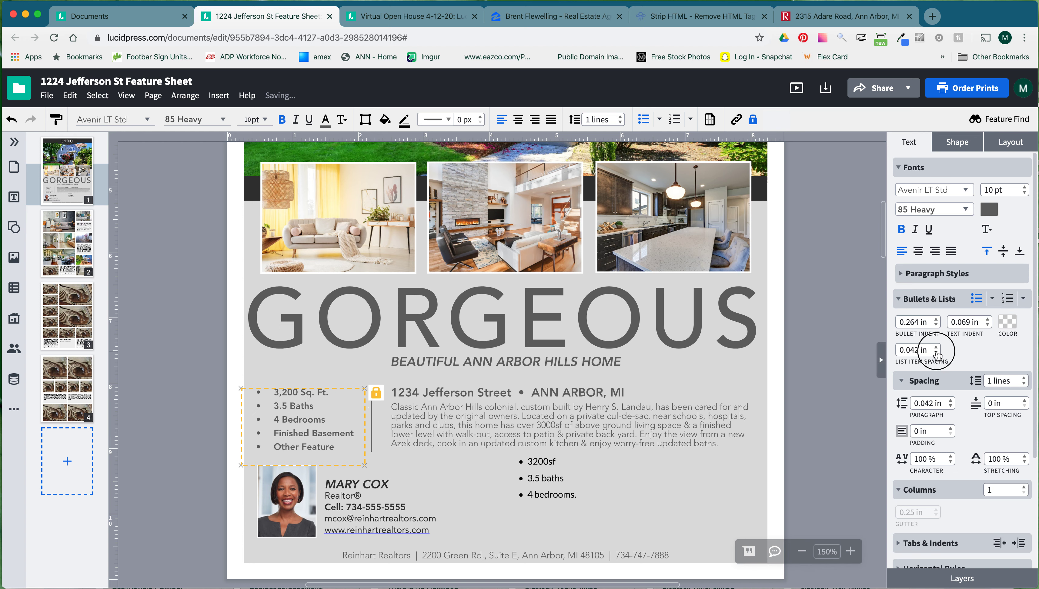
{"action": "left_click", "coordinate": [936, 353]}
{"action": "left_click", "coordinate": [531, 479]}
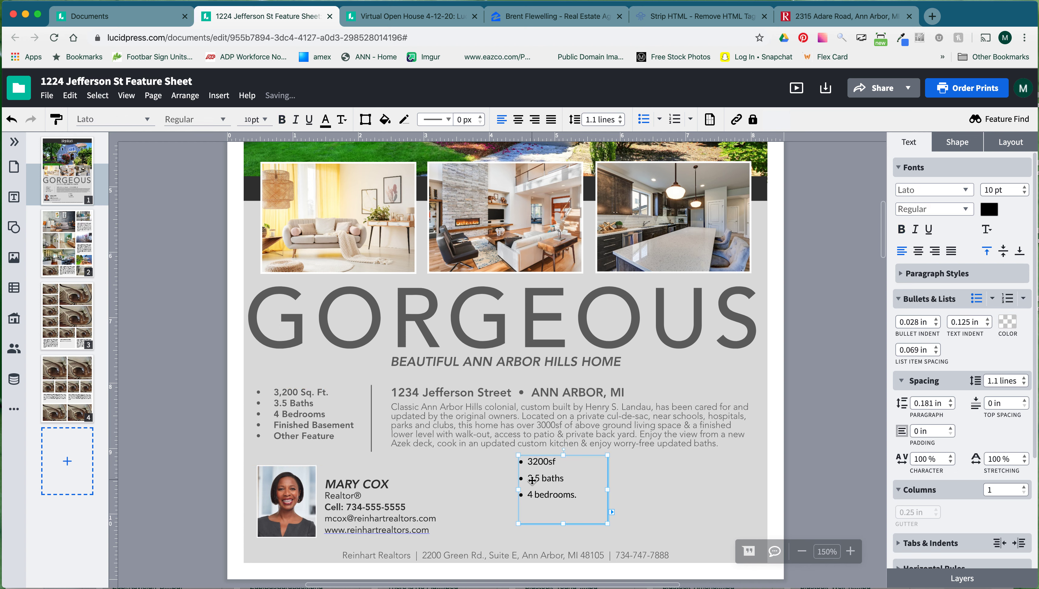
{"action": "key", "text": "Delete"}
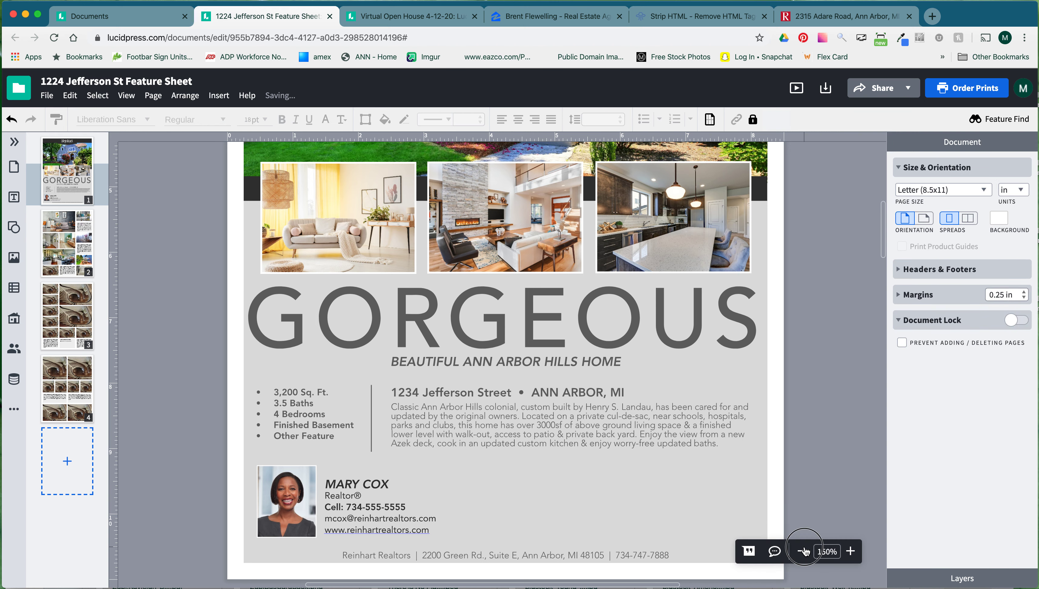
{"action": "left_click", "coordinate": [802, 551]}
{"action": "left_click", "coordinate": [801, 551]}
Swap page 2's top grey-wall living-room photo for the bigstock-Bright-Living image.
{"action": "scroll", "coordinate": [662, 363], "scroll_direction": "up", "scroll_amount": 2}
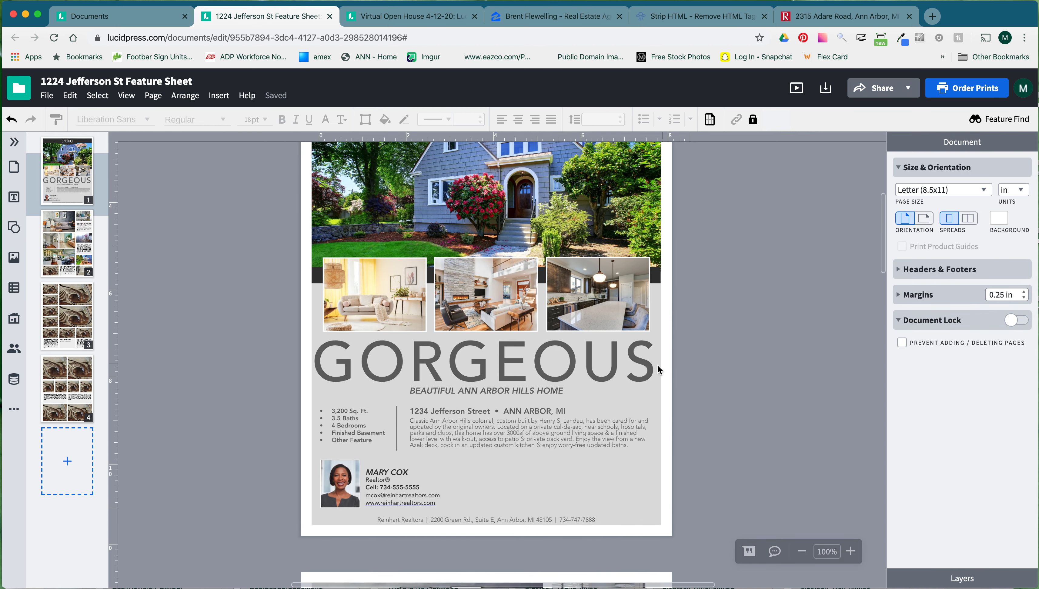
{"action": "left_click", "coordinate": [599, 379]}
{"action": "scroll", "coordinate": [681, 381], "scroll_direction": "up", "scroll_amount": 3}
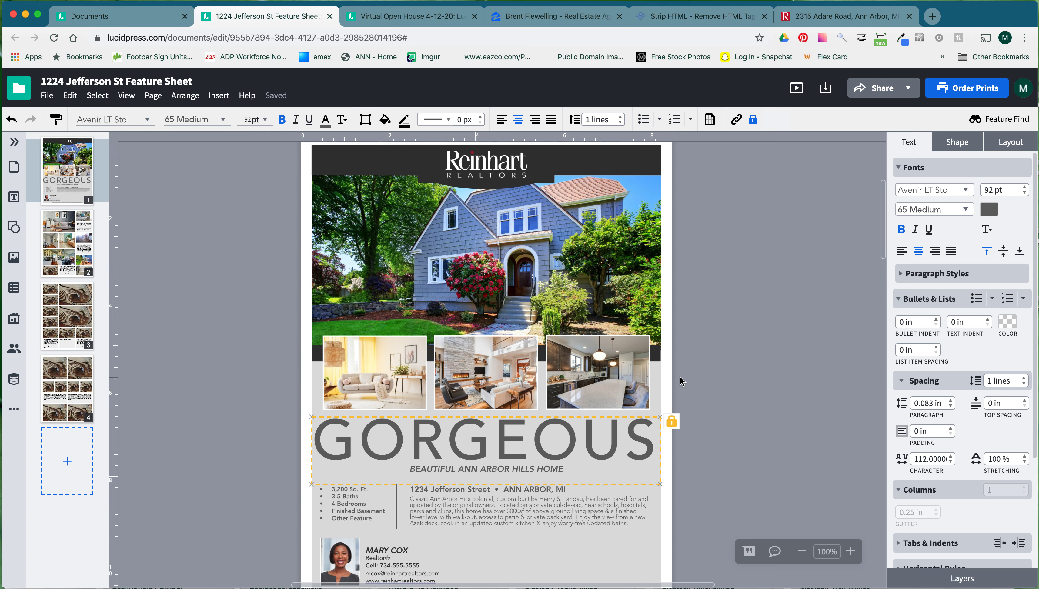
{"action": "scroll", "coordinate": [681, 381], "scroll_direction": "down", "scroll_amount": 7}
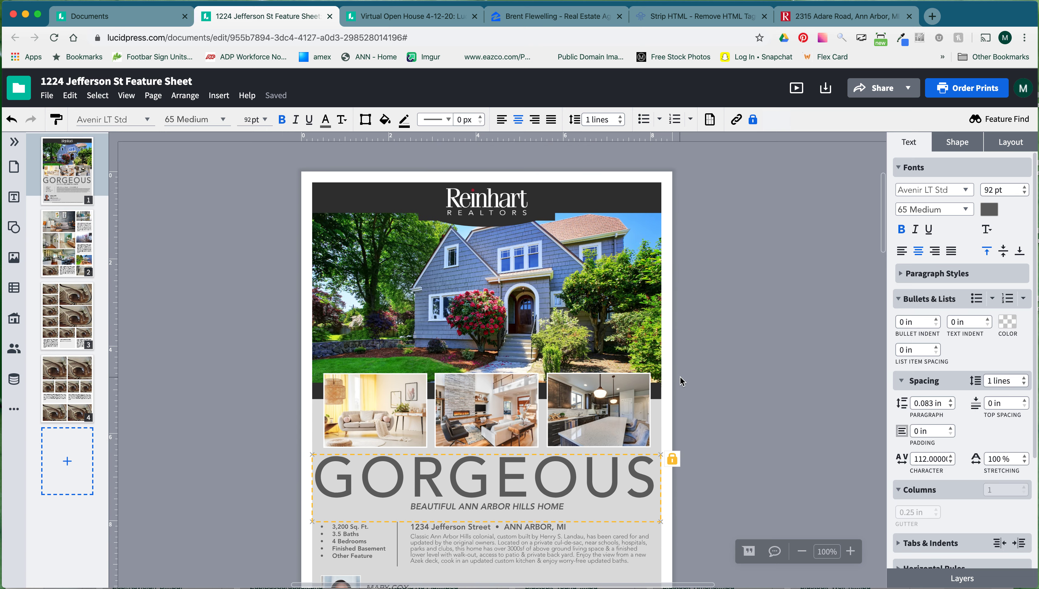
{"action": "scroll", "coordinate": [681, 381], "scroll_direction": "down", "scroll_amount": 10}
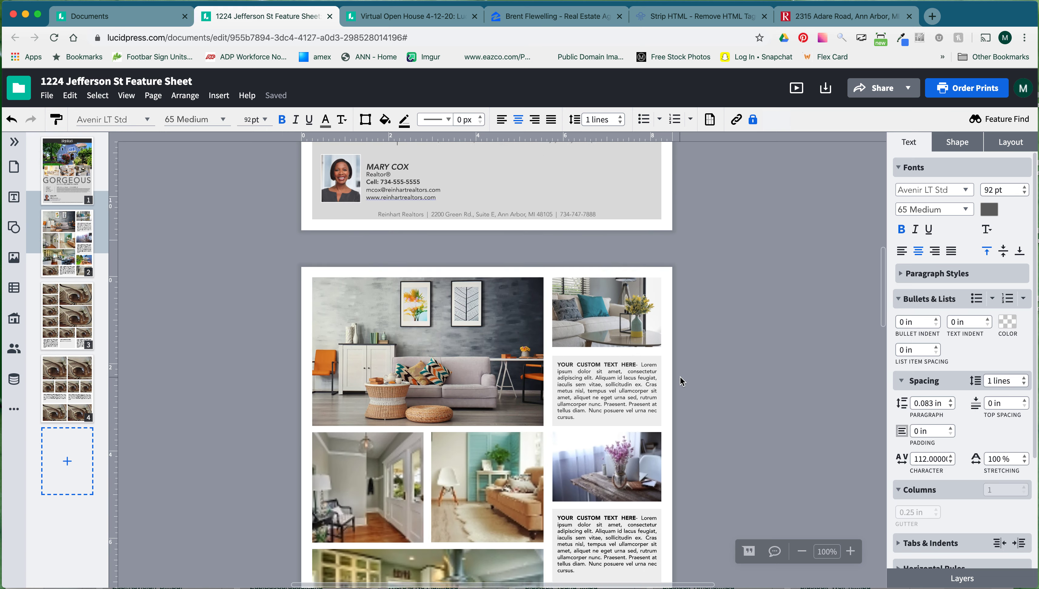
{"action": "scroll", "coordinate": [681, 380], "scroll_direction": "up", "scroll_amount": 3}
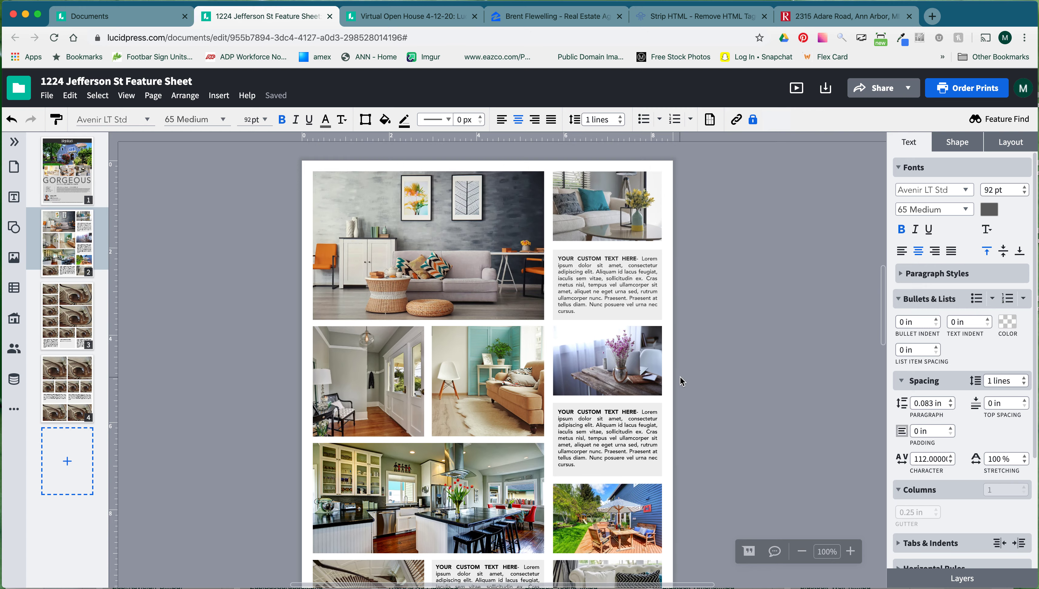
{"action": "left_click", "coordinate": [463, 255]}
{"action": "double_click", "coordinate": [463, 254]}
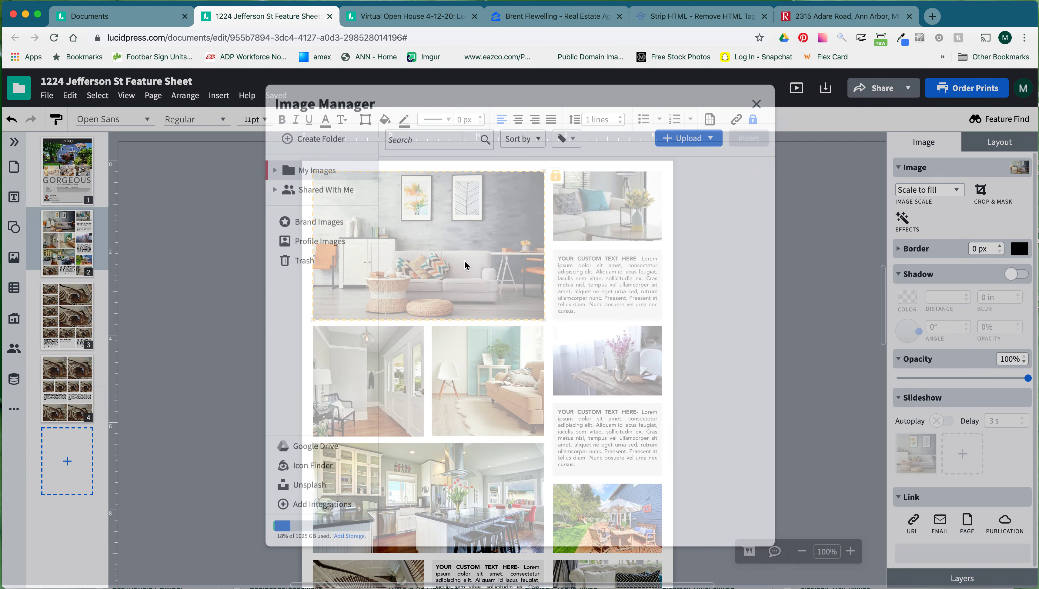
{"action": "scroll", "coordinate": [571, 499], "scroll_direction": "down", "scroll_amount": 6}
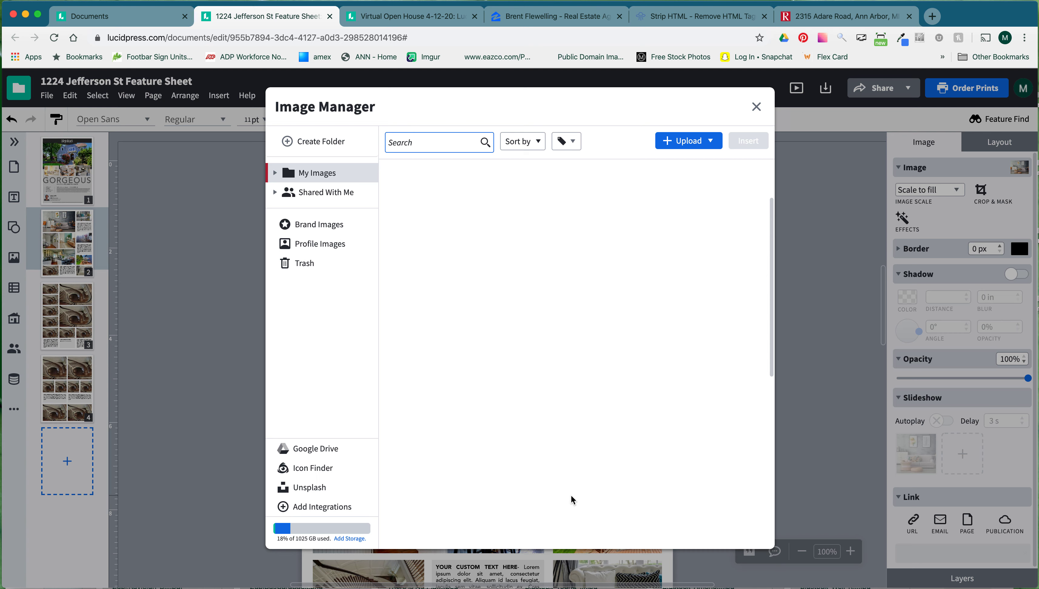
{"action": "double_click", "coordinate": [482, 463]}
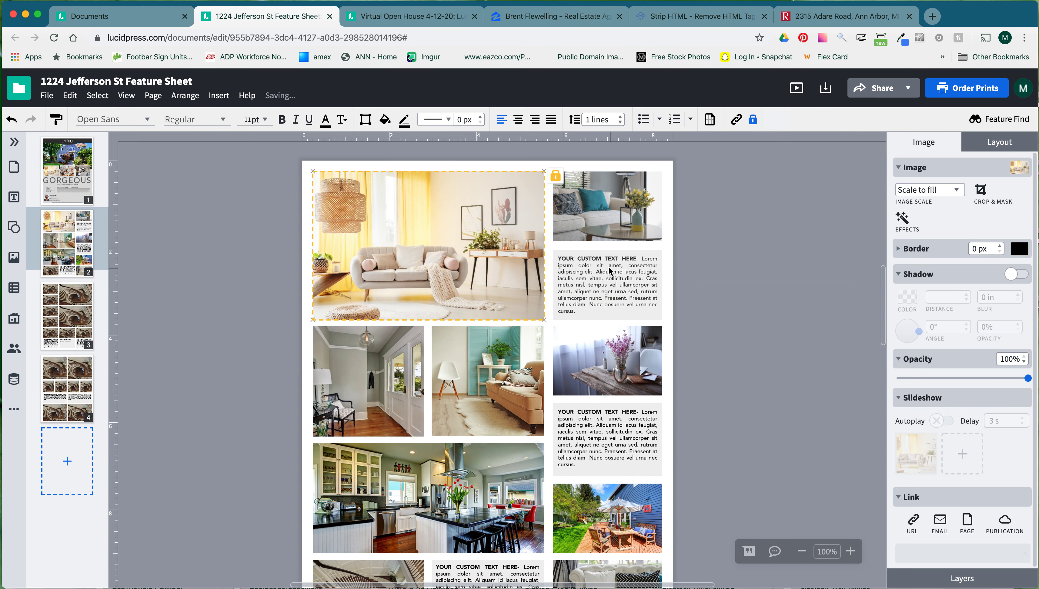
Check the text box beside the new photo, then deselect it.
{"action": "left_click", "coordinate": [618, 294]}
{"action": "left_click", "coordinate": [588, 287]}
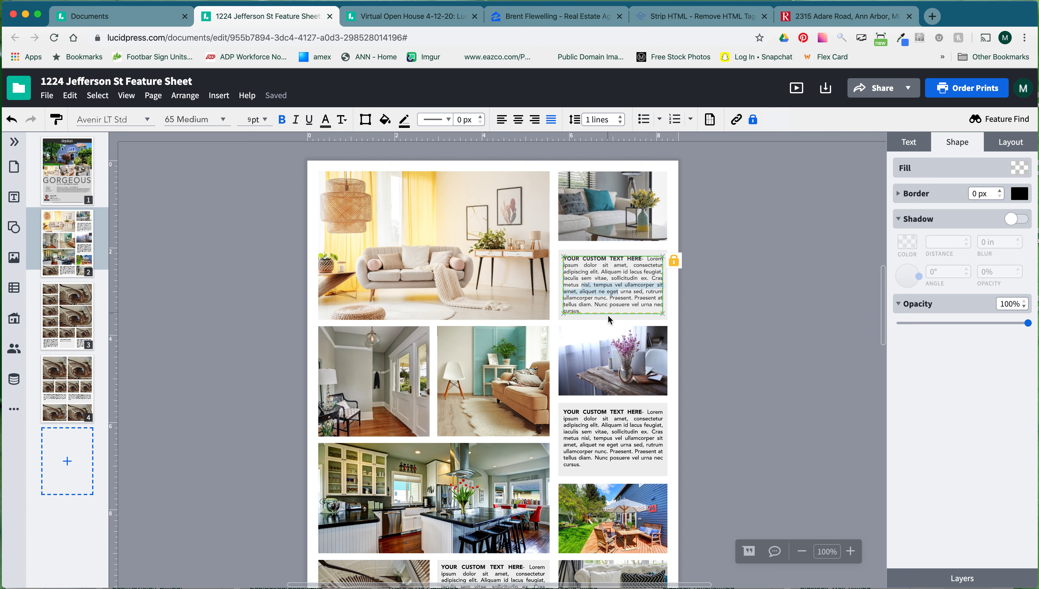
{"action": "left_click", "coordinate": [681, 320]}
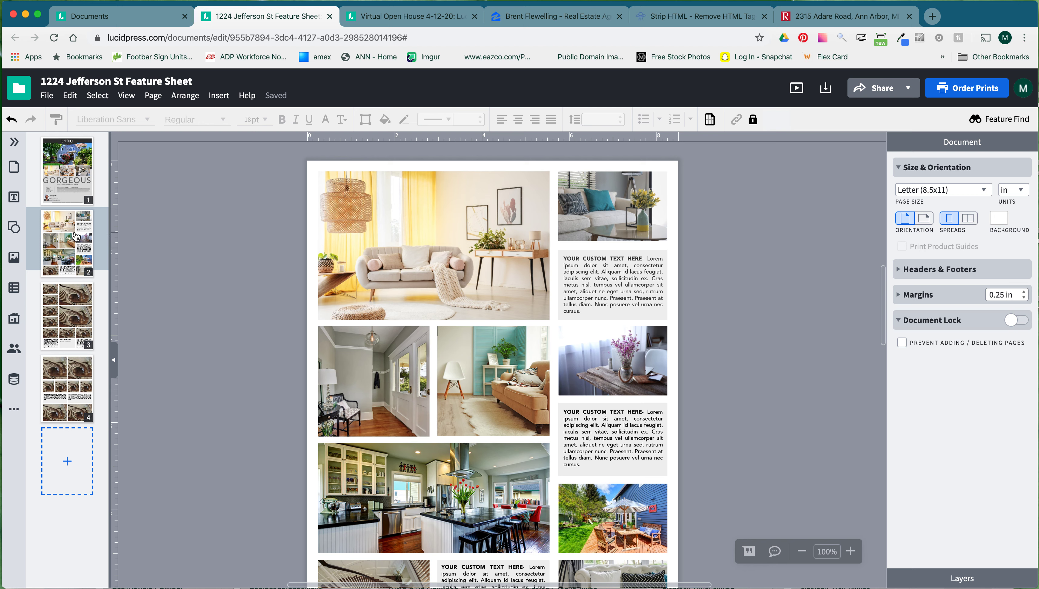
Reorder the page thumbnails, moving the living-room photo page up to second place.
{"action": "left_click_drag", "start_coordinate": [66, 247], "coordinate": [66, 313]}
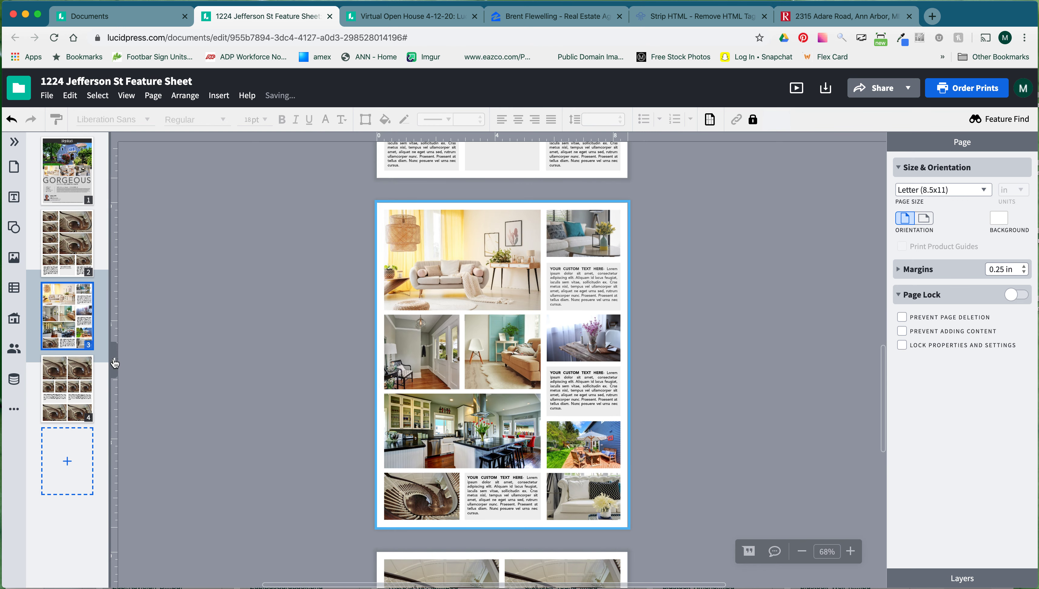
{"action": "left_click", "coordinate": [114, 360]}
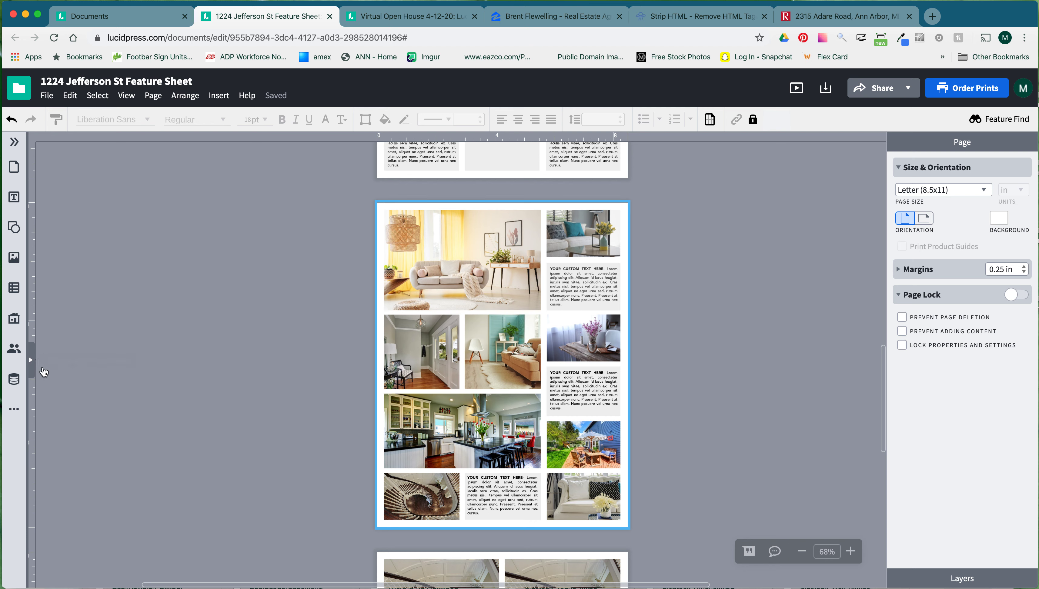
{"action": "left_click", "coordinate": [33, 363]}
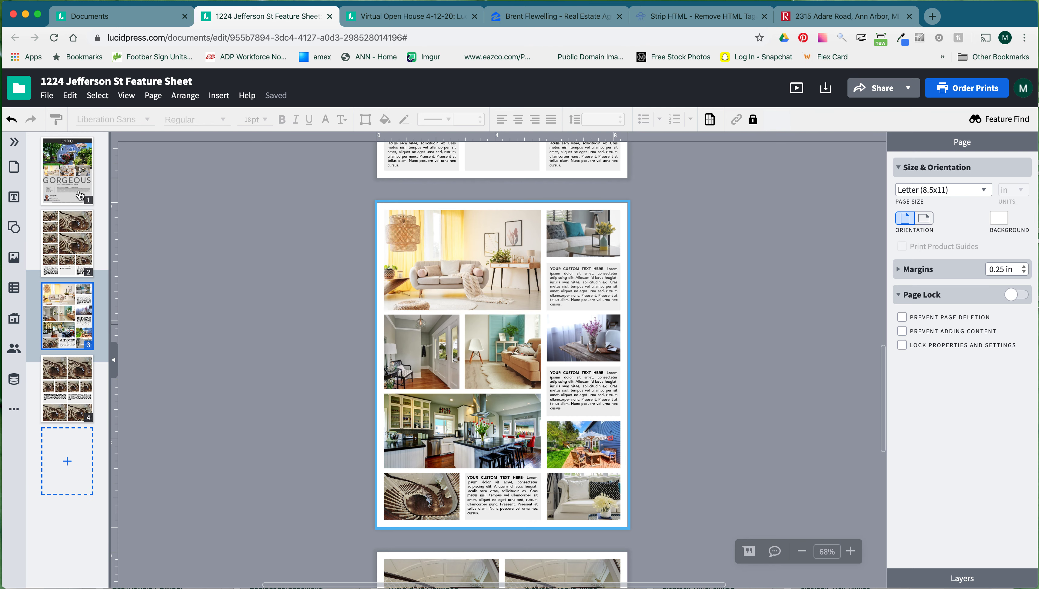
{"action": "left_click_drag", "start_coordinate": [65, 331], "coordinate": [67, 267]}
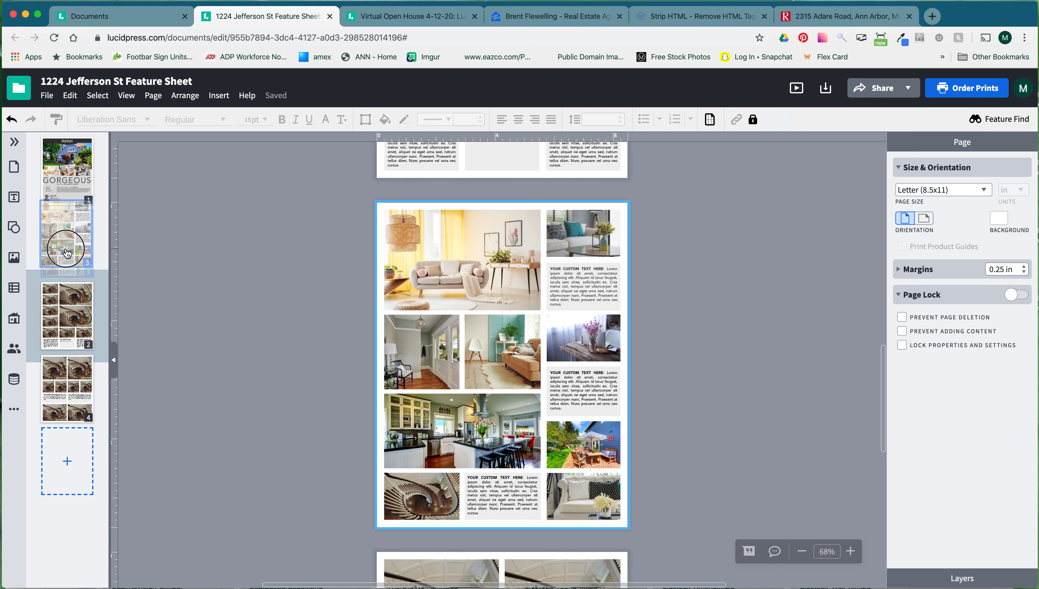
Delete the living-room photo page and the first staircase photo page.
{"action": "right_click", "coordinate": [72, 229]}
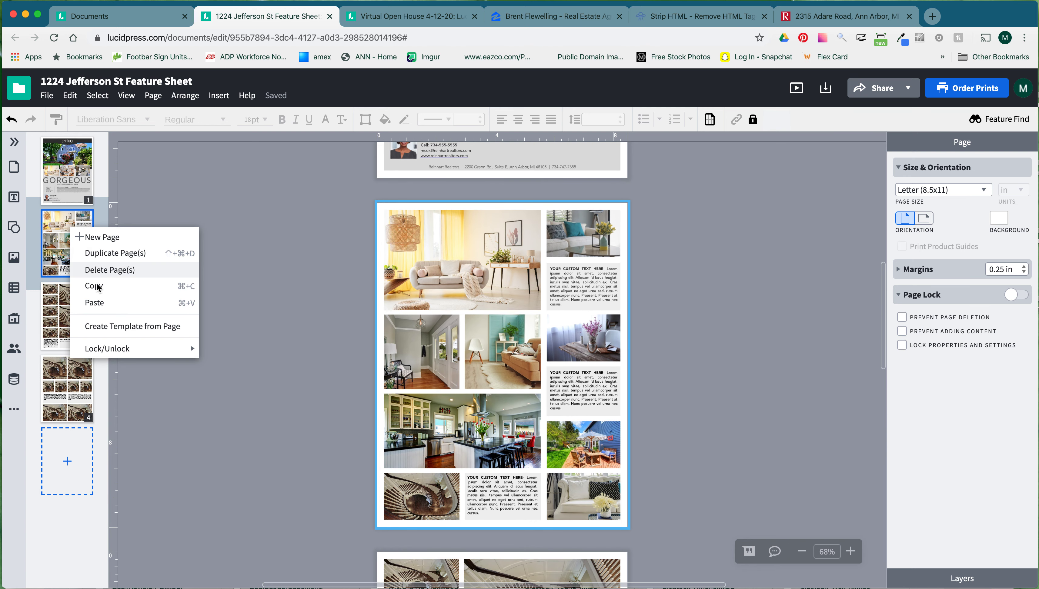
{"action": "left_click", "coordinate": [94, 270]}
{"action": "right_click", "coordinate": [76, 256]}
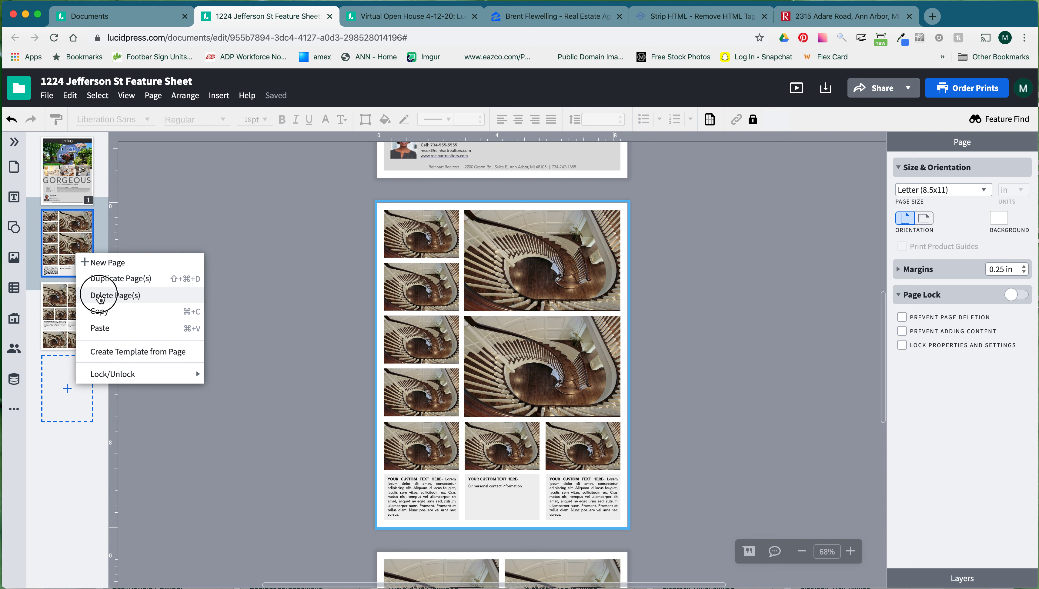
{"action": "left_click", "coordinate": [96, 295]}
Duplicate the staircase page twice, then delete every extra page, keeping only the feature sheet.
{"action": "right_click", "coordinate": [80, 268]}
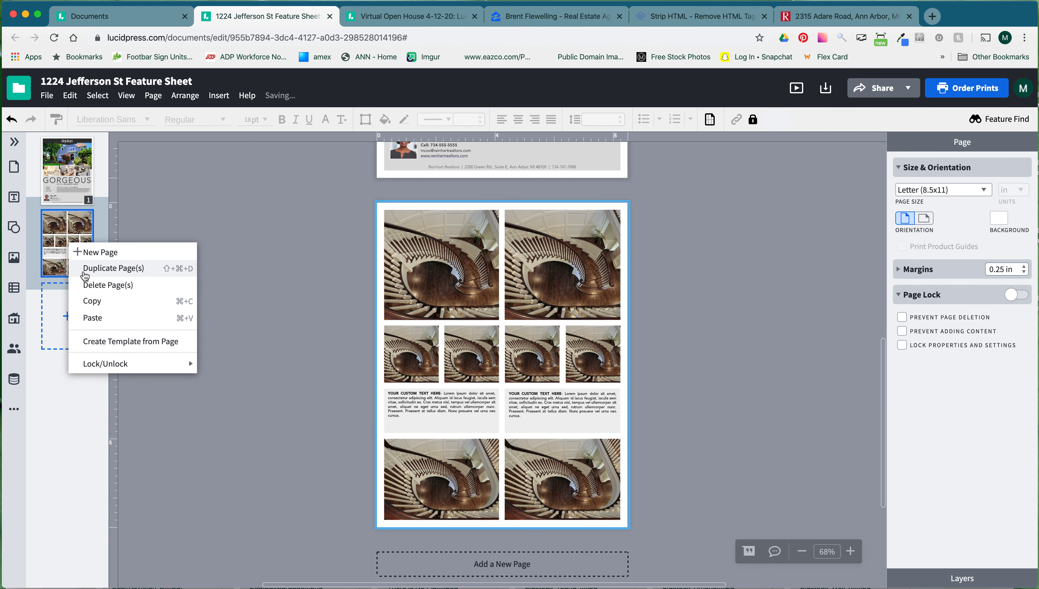
{"action": "left_click", "coordinate": [123, 273]}
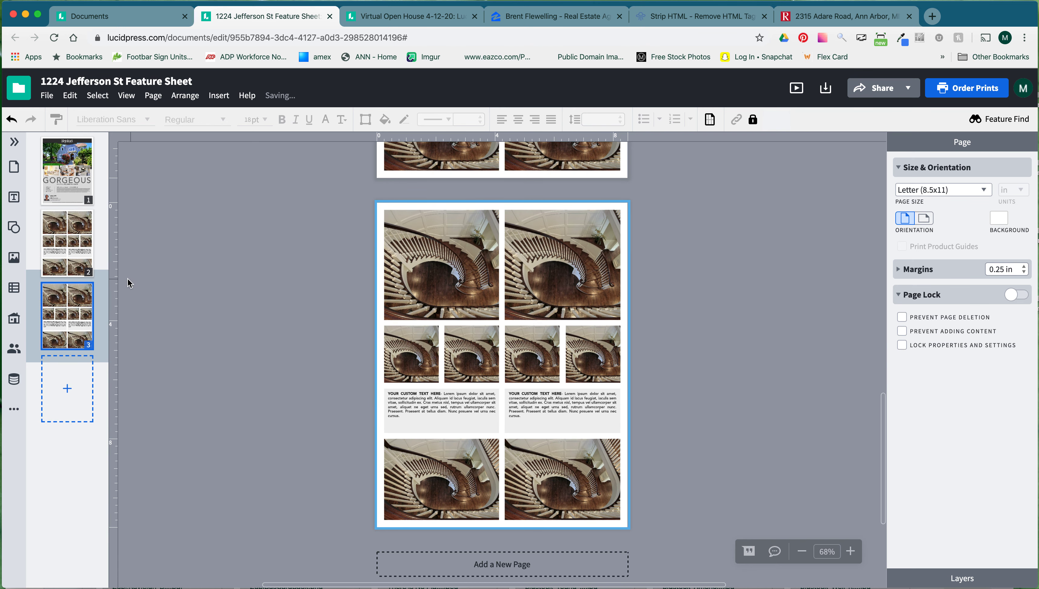
{"action": "right_click", "coordinate": [71, 313]}
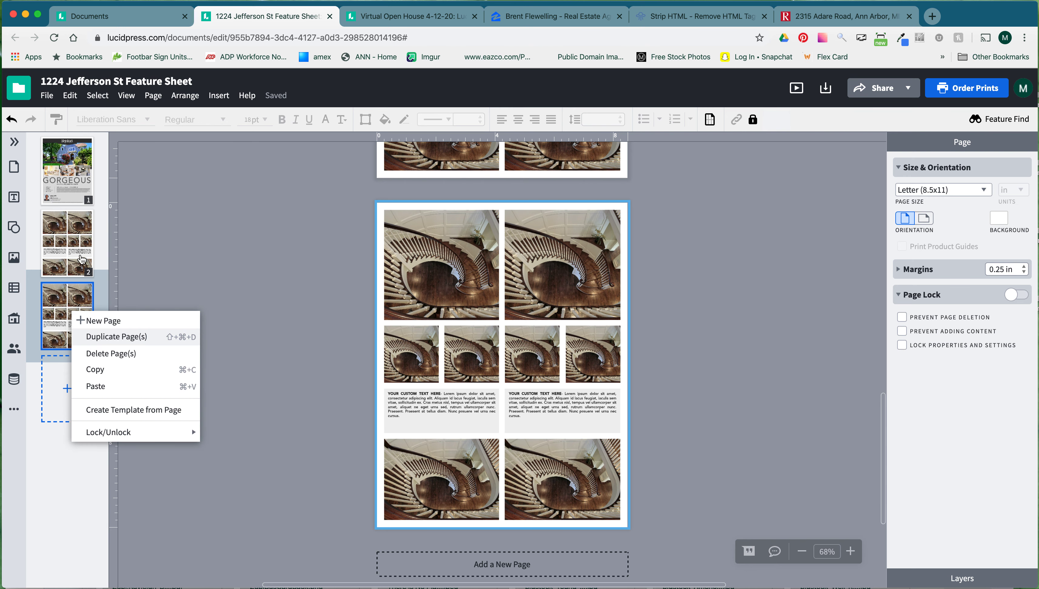
{"action": "left_click", "coordinate": [95, 337]}
{"action": "key", "text": "Delete"}
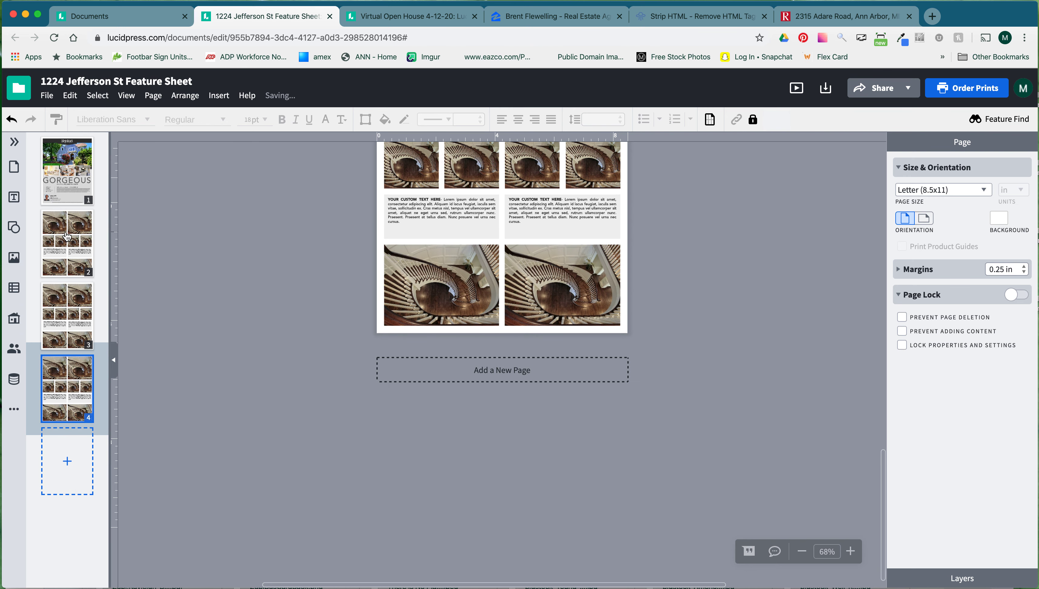
{"action": "right_click", "coordinate": [66, 236]}
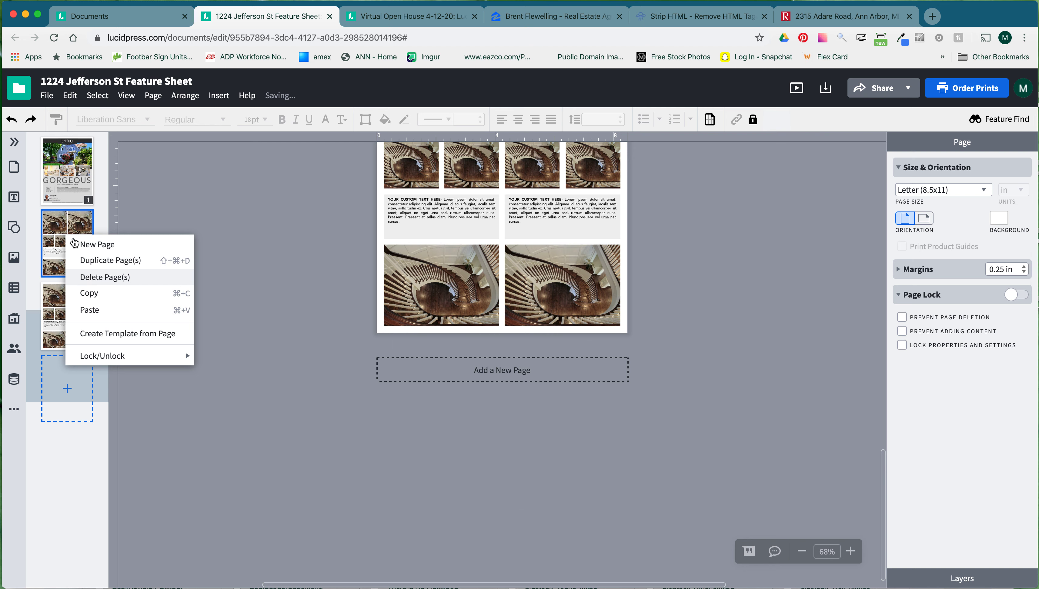
{"action": "left_click", "coordinate": [92, 277]}
{"action": "right_click", "coordinate": [72, 237]}
{"action": "left_click", "coordinate": [97, 279]}
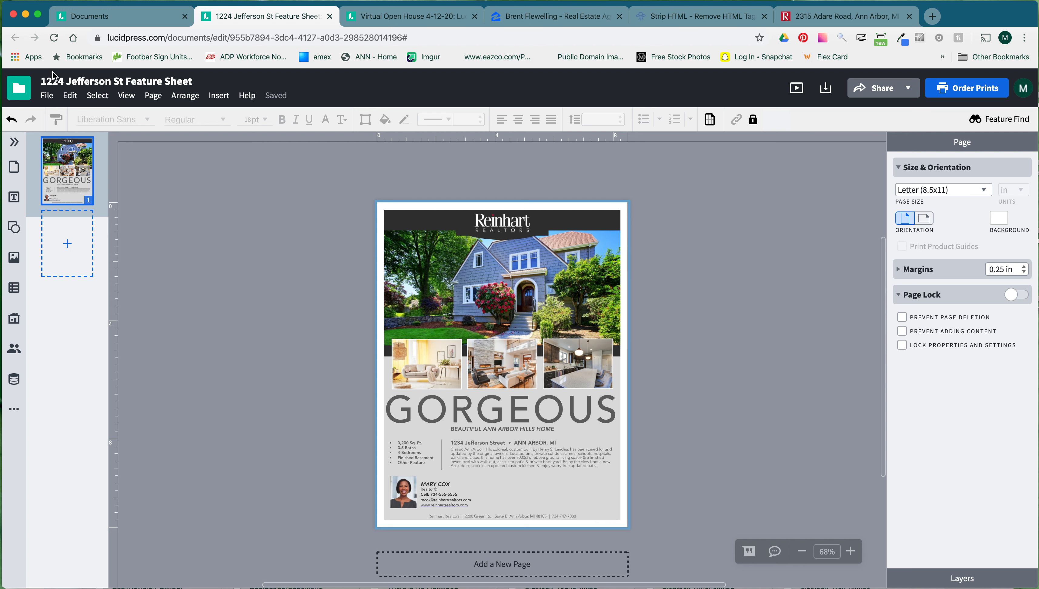
Look through the File menu without choosing anything, then show the Share dropdown options.
{"action": "left_click", "coordinate": [49, 96]}
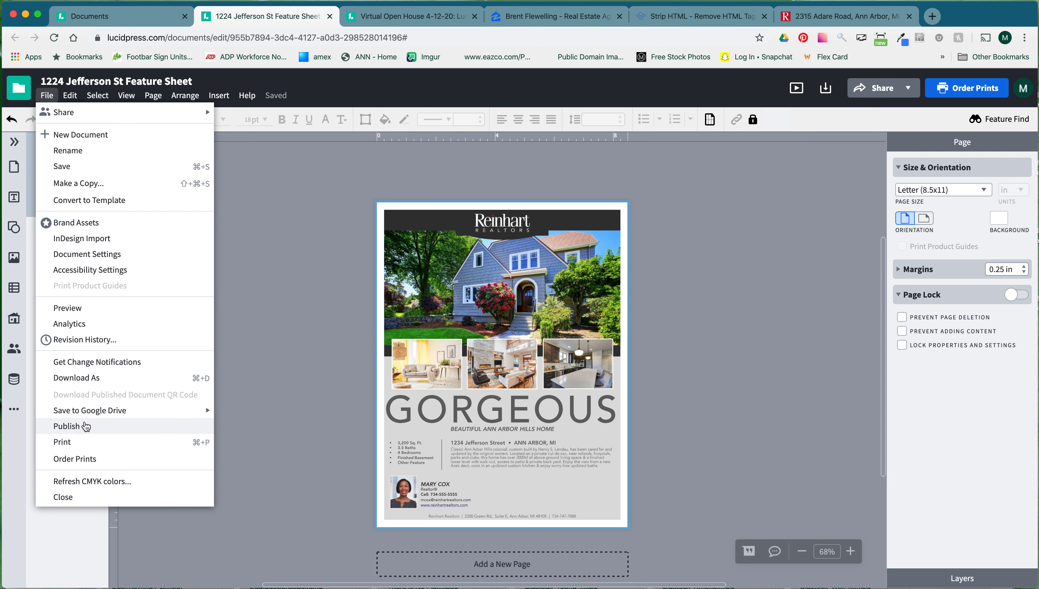
{"action": "left_click", "coordinate": [773, 173]}
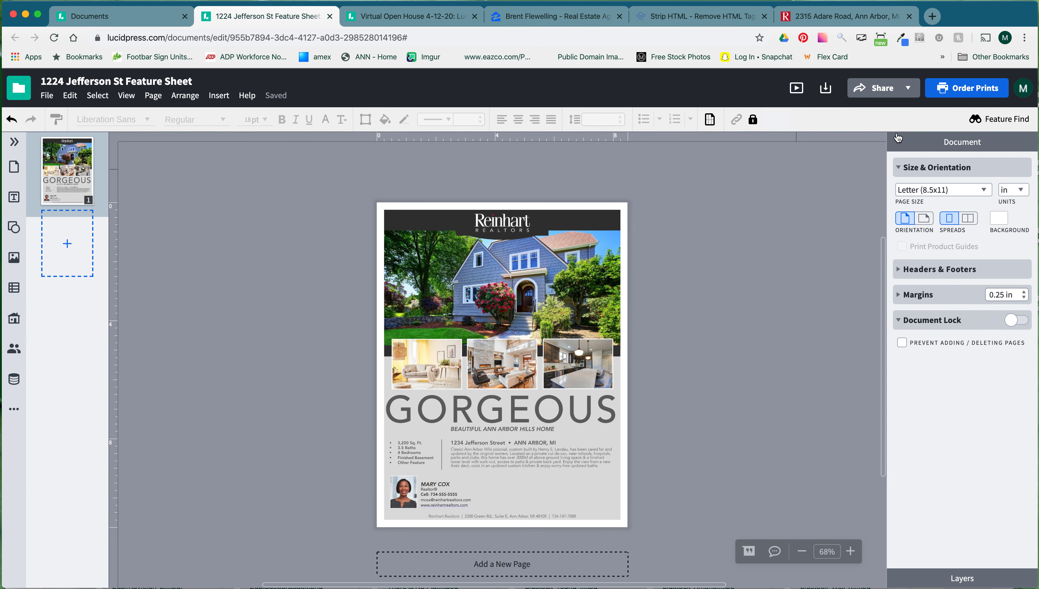
{"action": "left_click", "coordinate": [908, 88]}
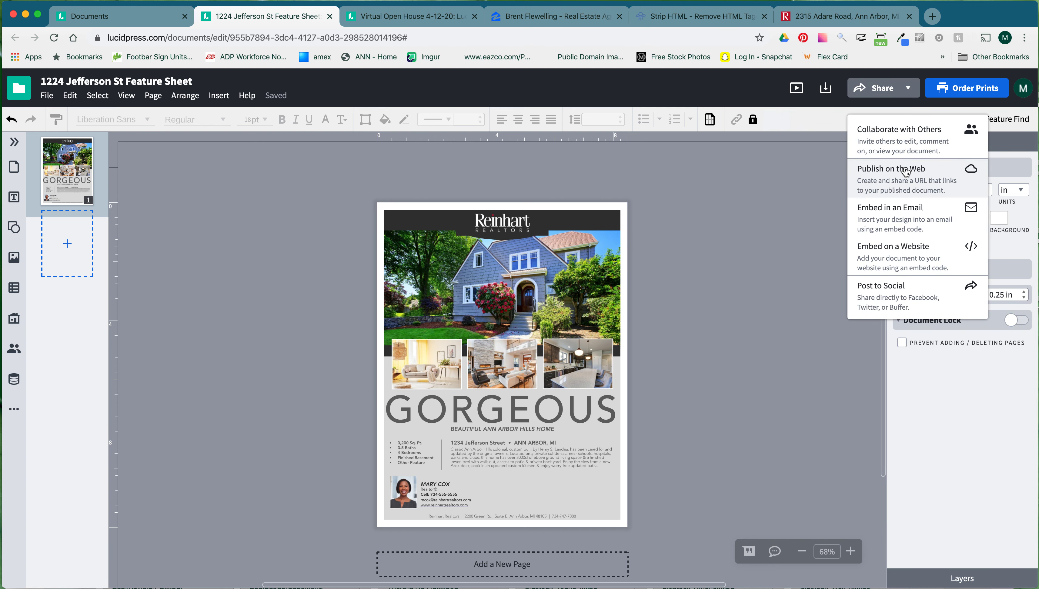
Download the feature sheet as an all-pages PDF at print resolution (300 DPI).
{"action": "left_click", "coordinate": [802, 166]}
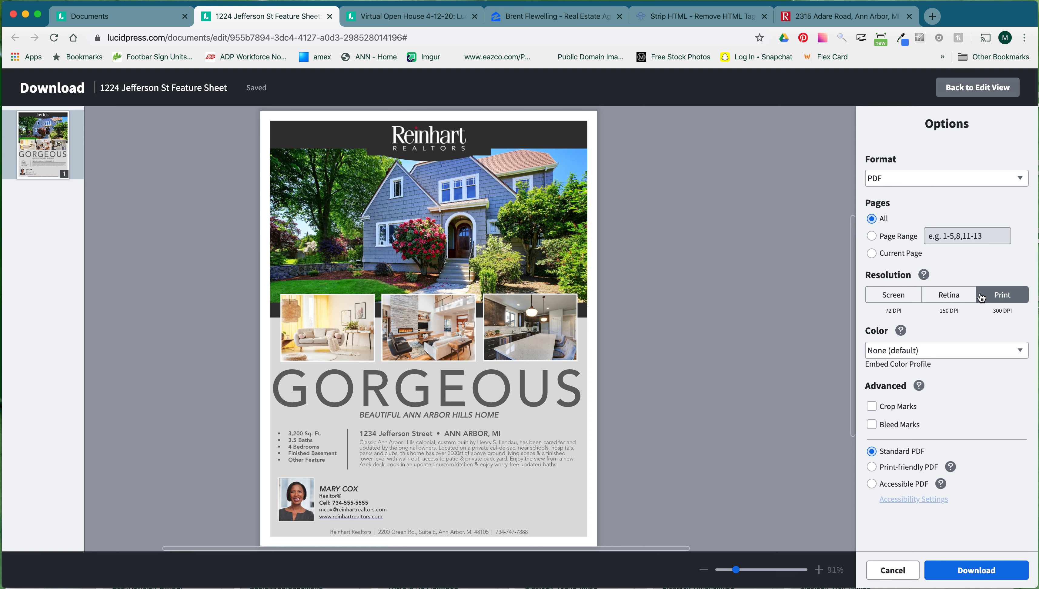
{"action": "left_click", "coordinate": [984, 564]}
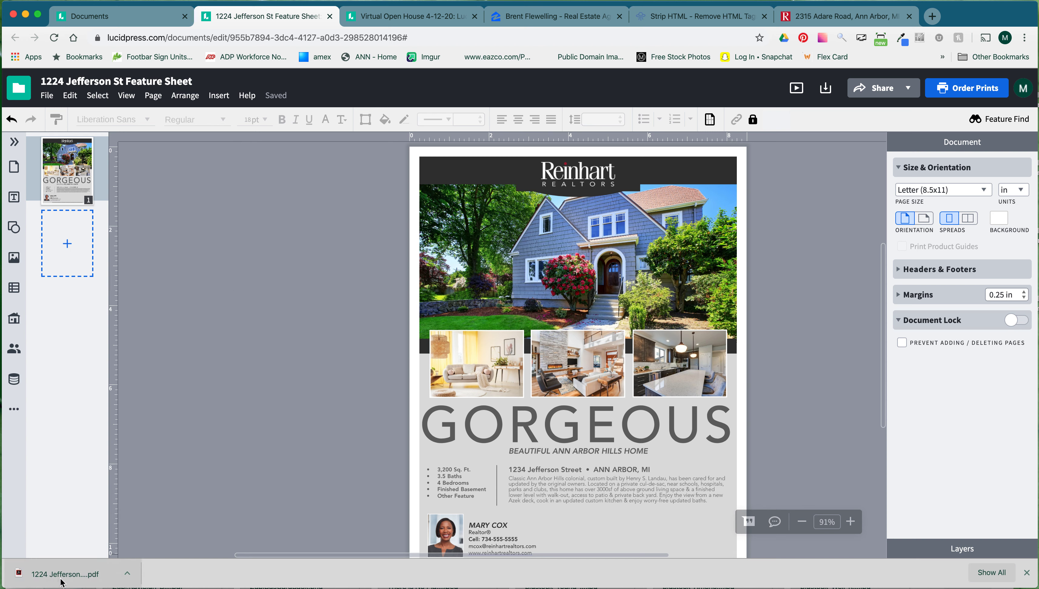
{"action": "left_click", "coordinate": [81, 582]}
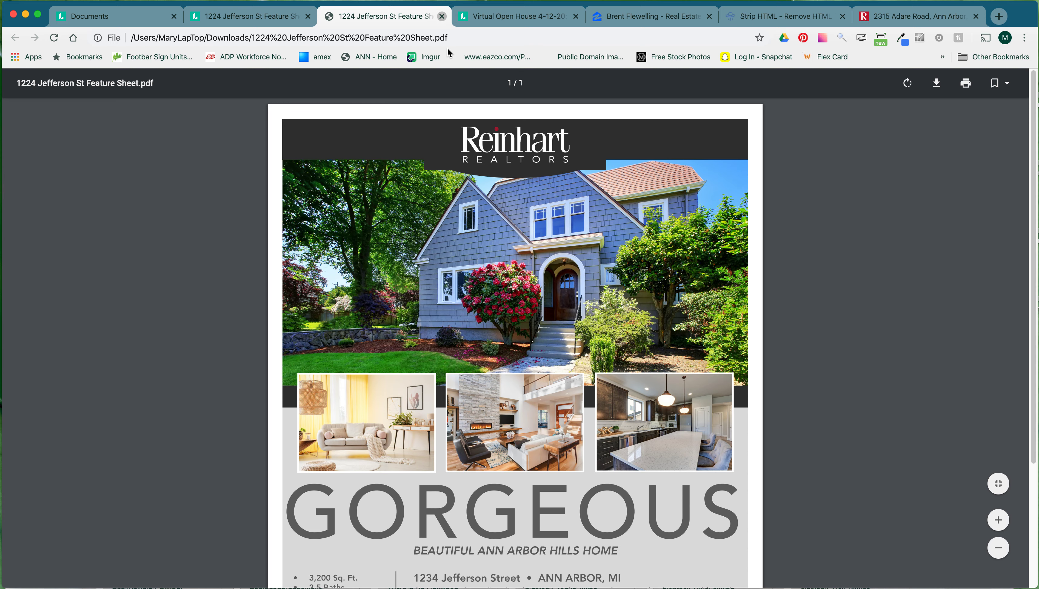
{"action": "key", "text": "super+w"}
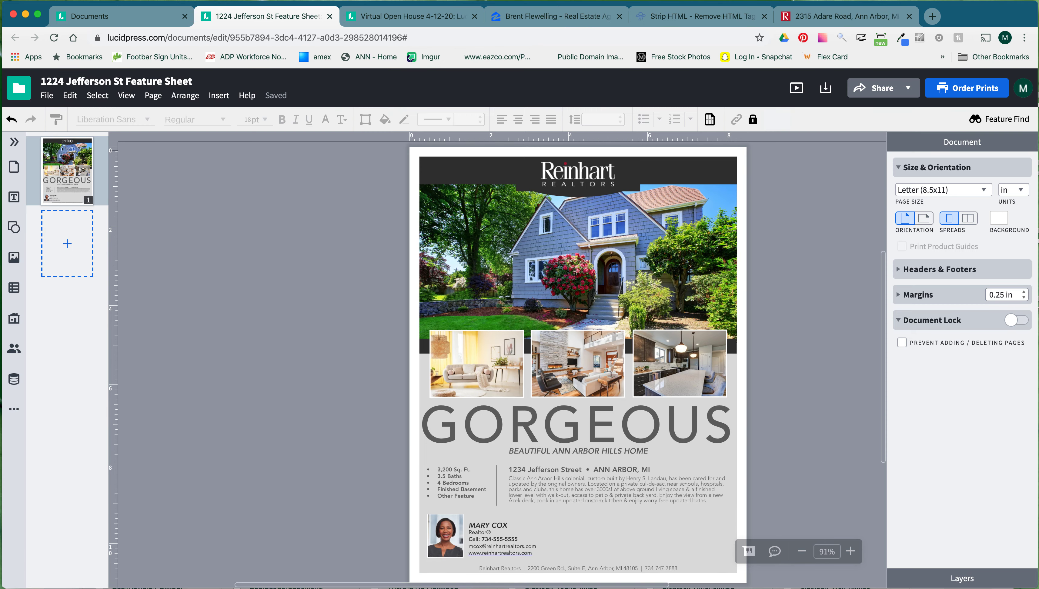
{"action": "left_click_drag", "start_coordinate": [176, 195], "coordinate": [229, 166]}
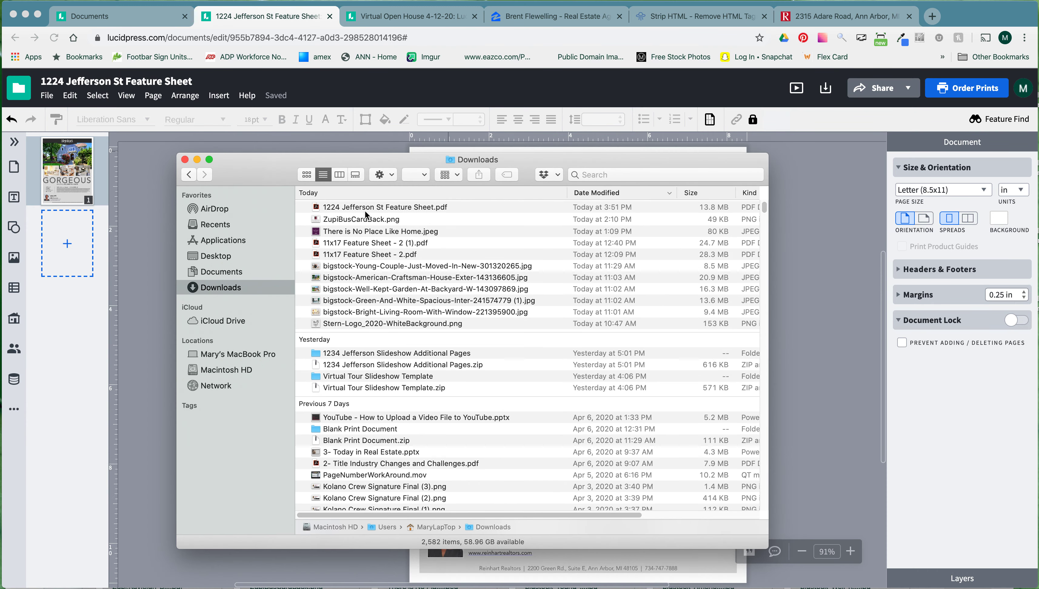
{"action": "left_click", "coordinate": [356, 209]}
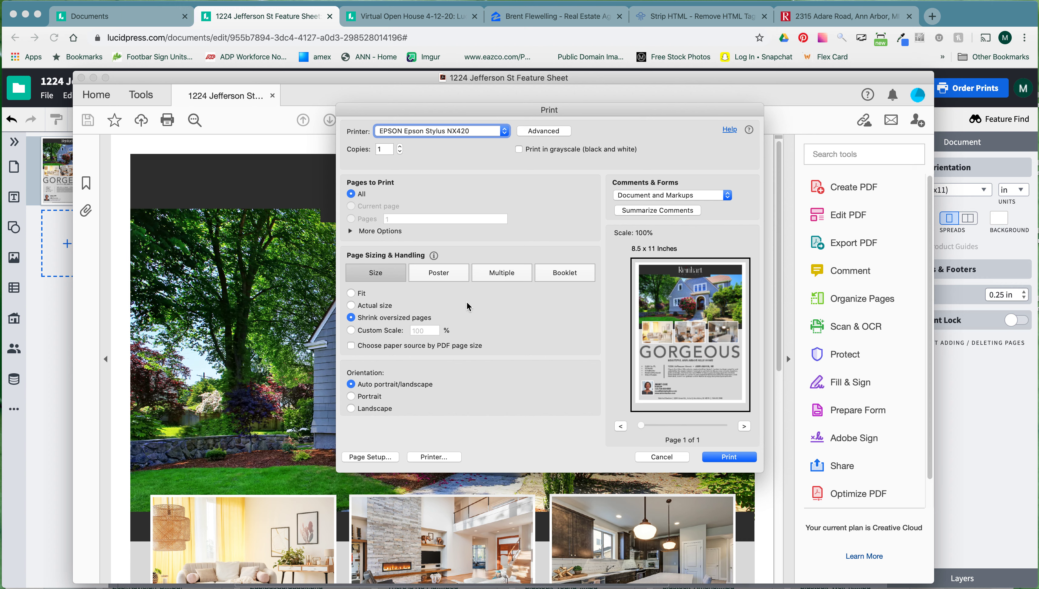
Try the Booklet layout with Left binding, then cancel the Print dialog without printing.
{"action": "left_click", "coordinate": [564, 276]}
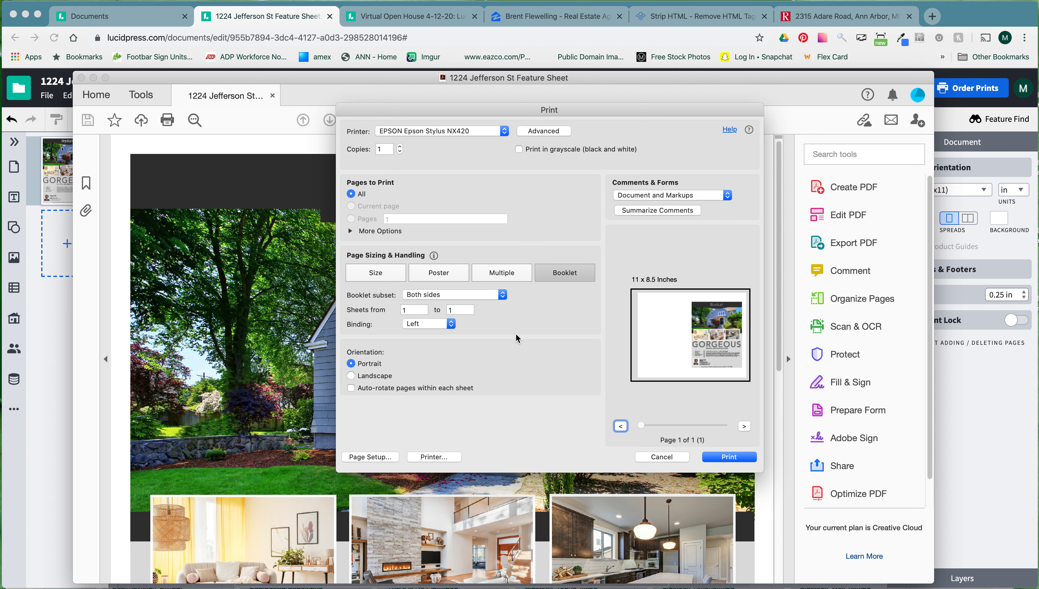
{"action": "left_click", "coordinate": [448, 325]}
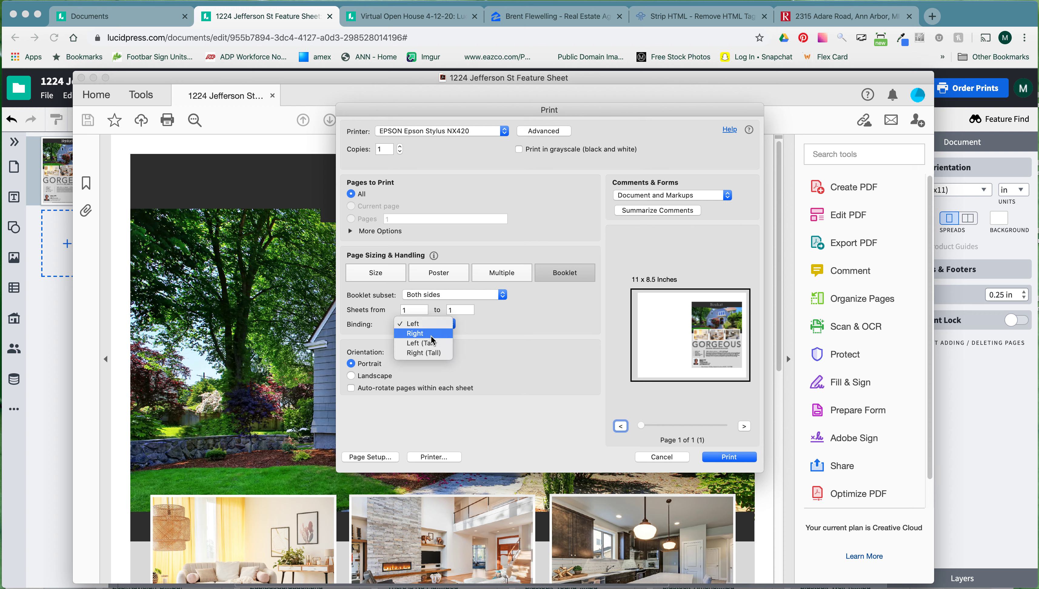
{"action": "left_click", "coordinate": [412, 323]}
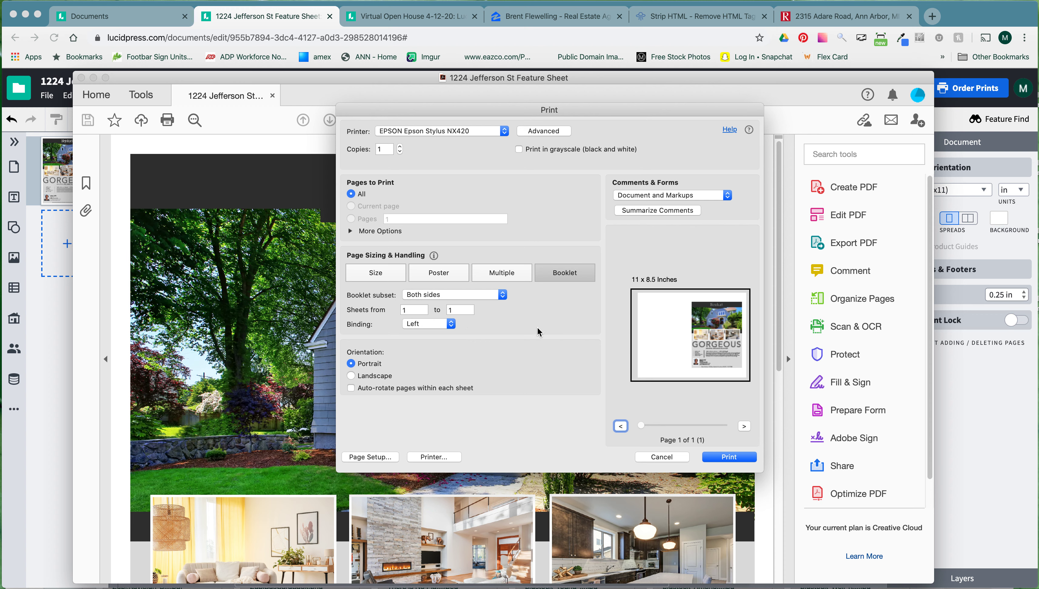
{"action": "left_click", "coordinate": [662, 457]}
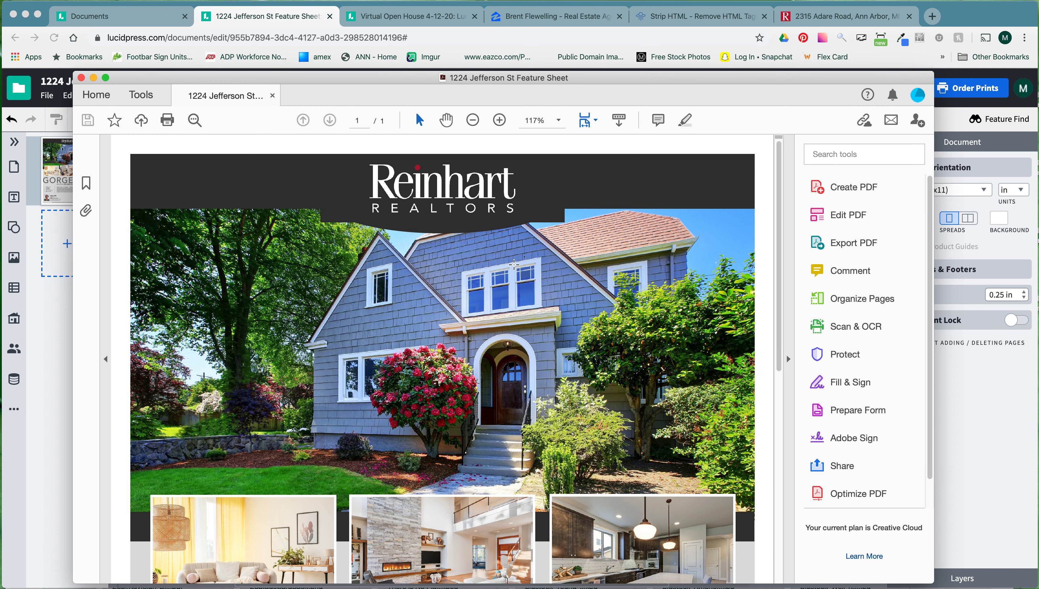